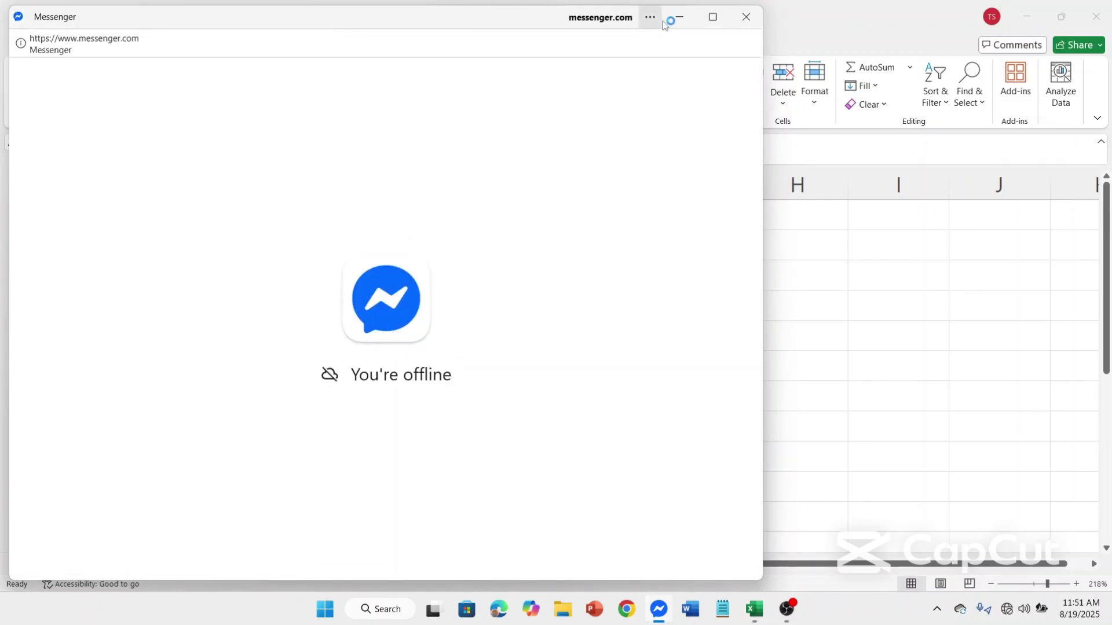
Step: Close the Messenger window covering the workbook and enter the title "Student Result Shit" in cell A1
left_click(745, 17)
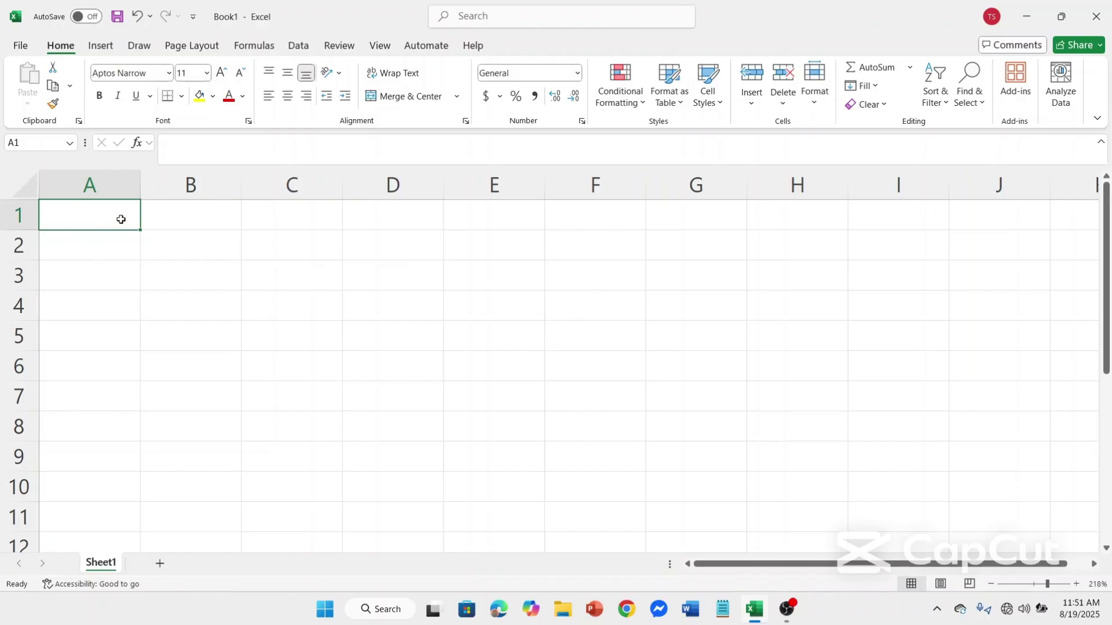
type("S")
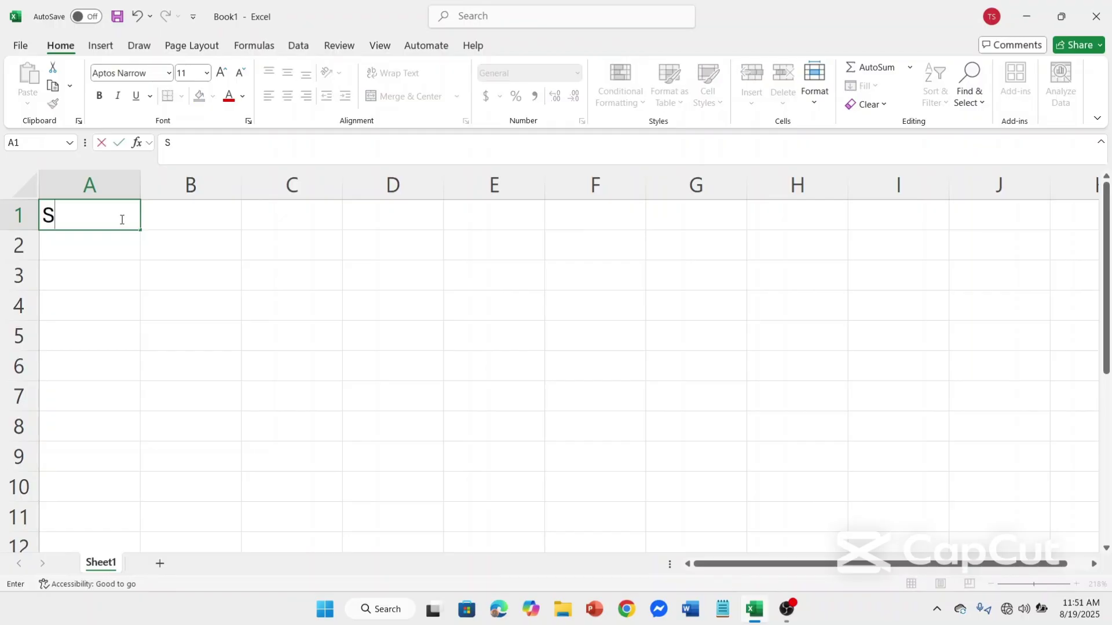
type("tudent R")
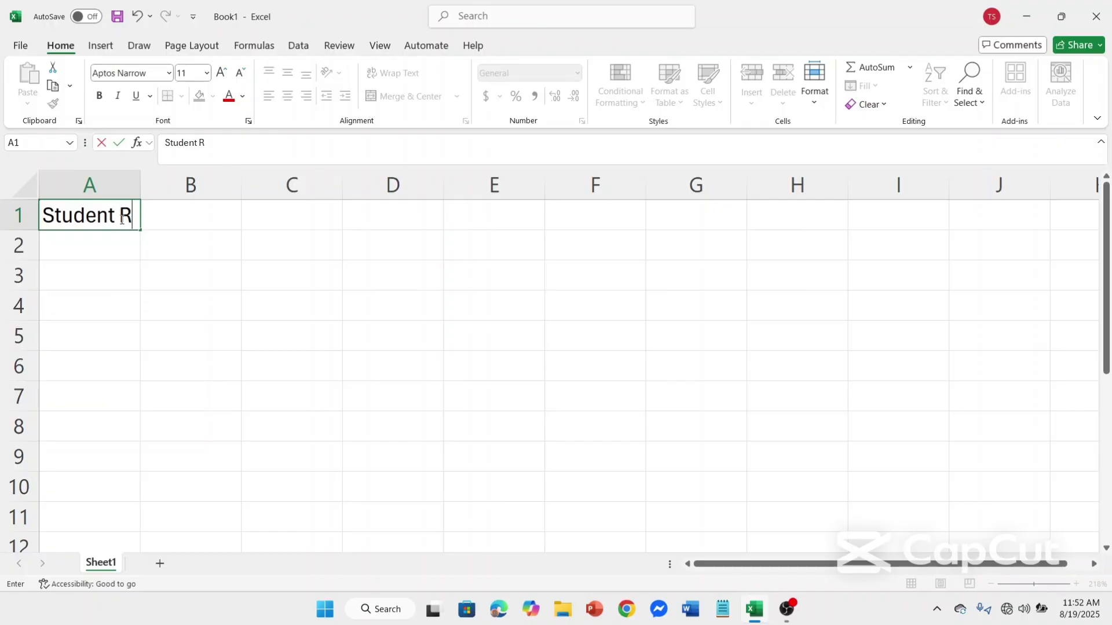
type("esult")
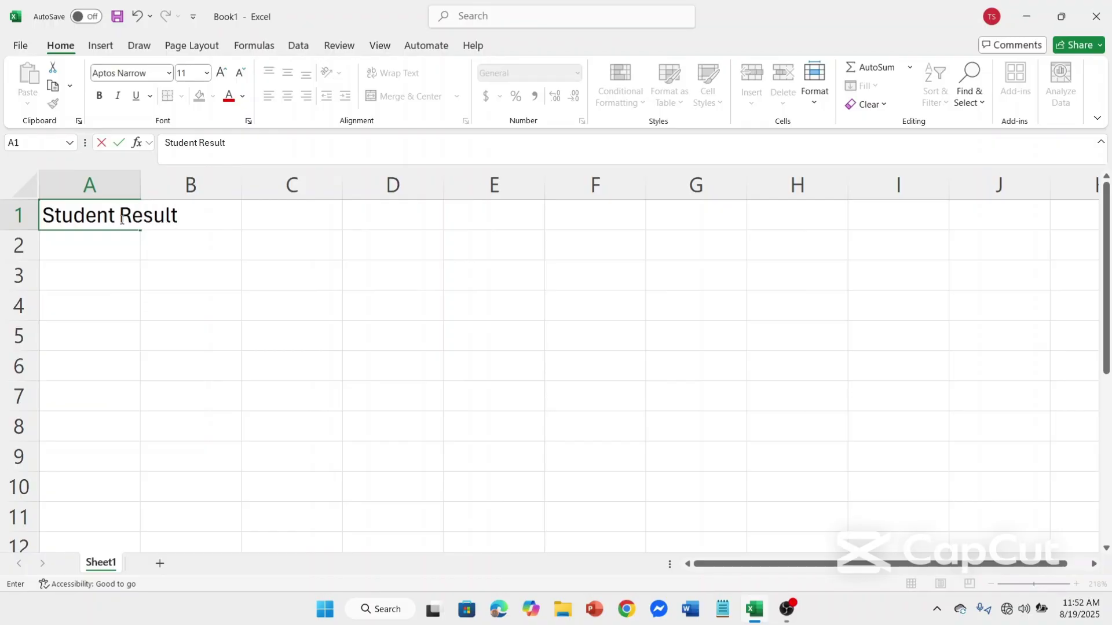
type(" Shit")
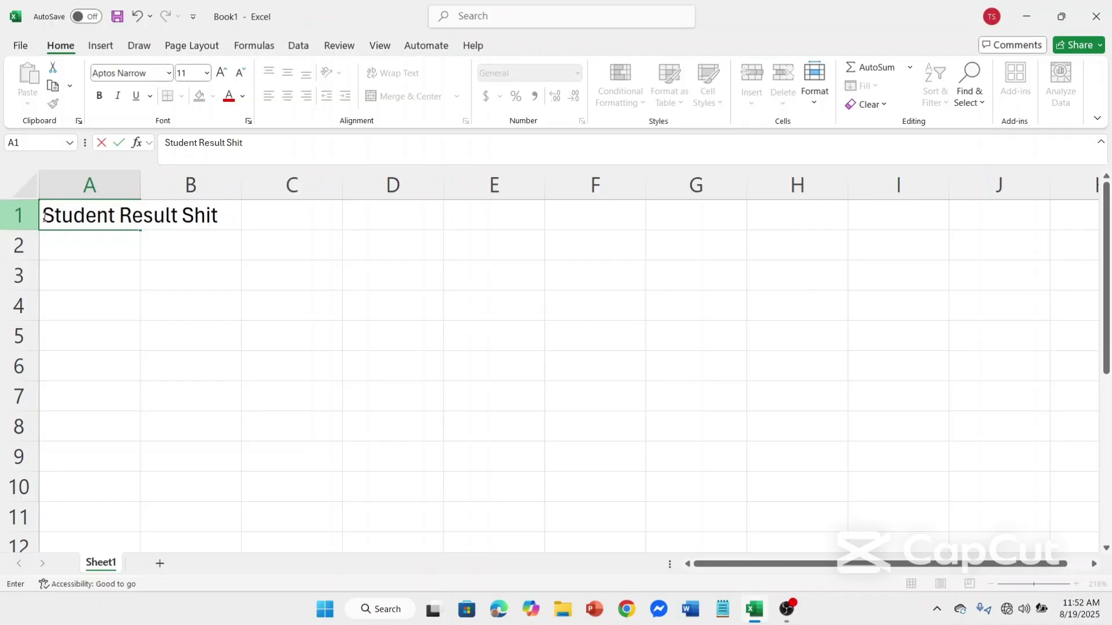
Step: Enlarge the whole title text in A1 to font size 26 and commit the cell
left_click_drag(44, 217, 223, 233)
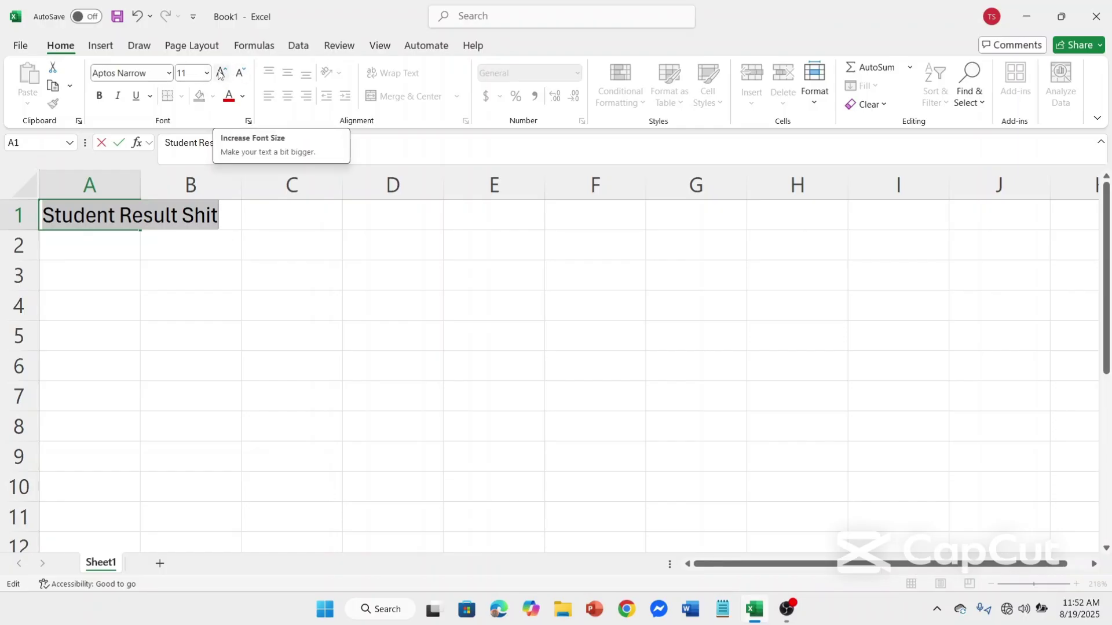
left_click(221, 74)
left_click(220, 74)
left_click(221, 74)
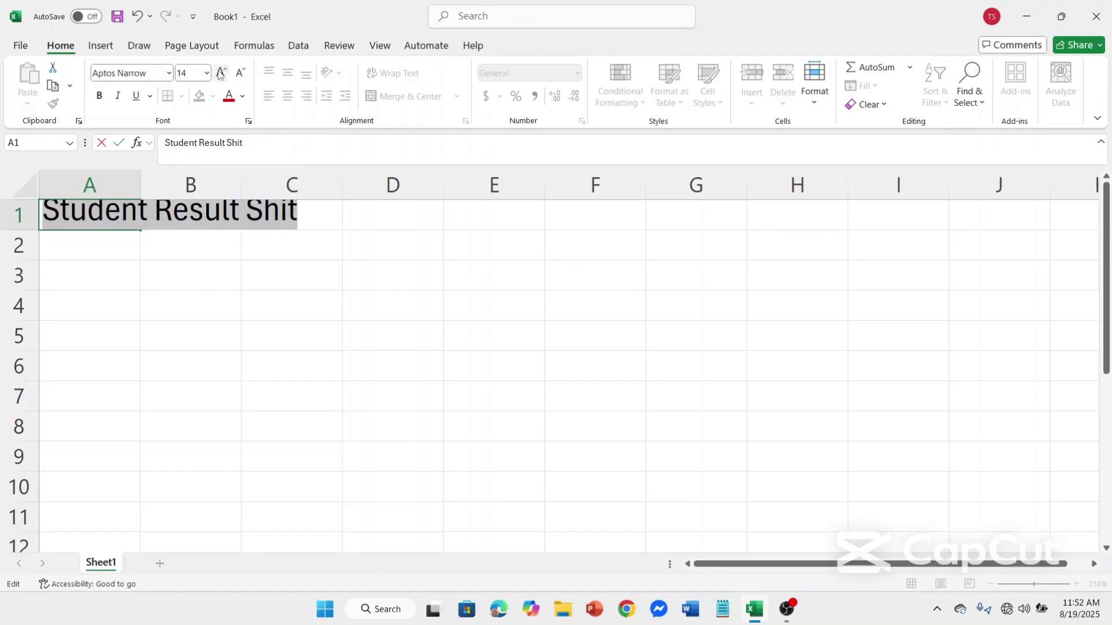
left_click(221, 74)
left_click(221, 73)
left_click(221, 74)
left_click(221, 75)
left_click(220, 77)
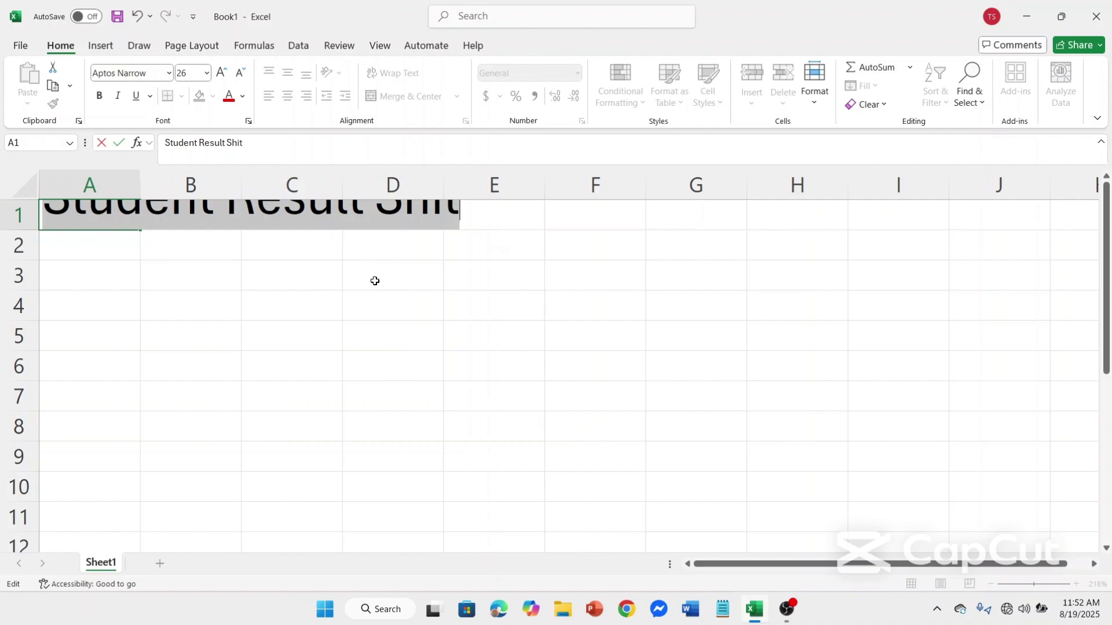
left_click_drag(826, 360, 819, 360)
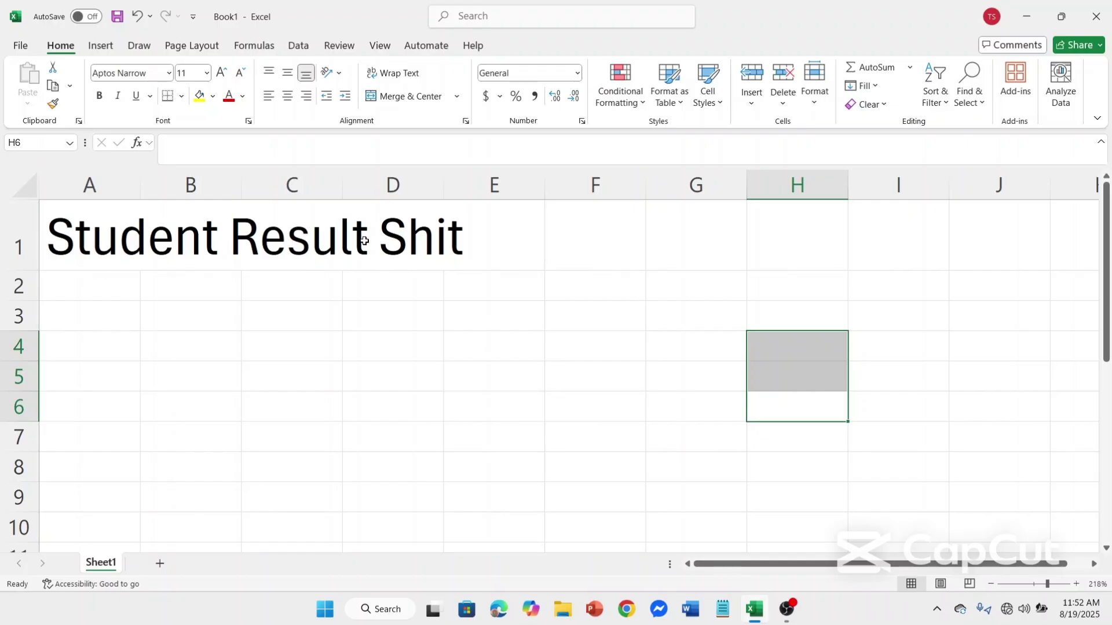
left_click_drag(675, 377, 649, 359)
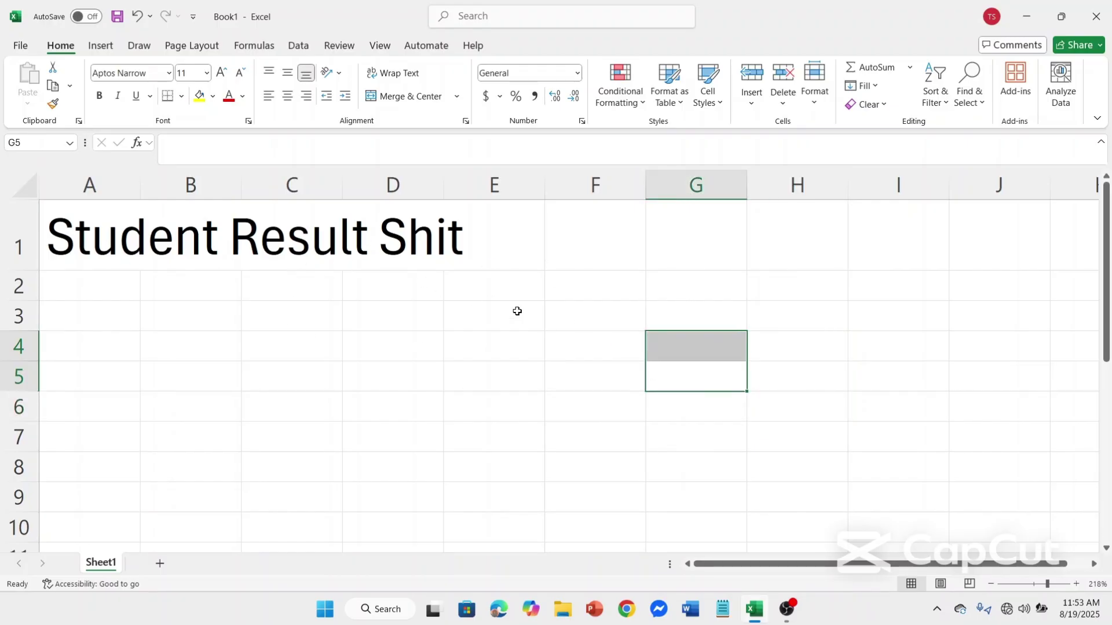
Step: Enter the headers "Roll No" in A2 and "Student Name" in B2, and auto-fit column B's width
left_click(110, 285)
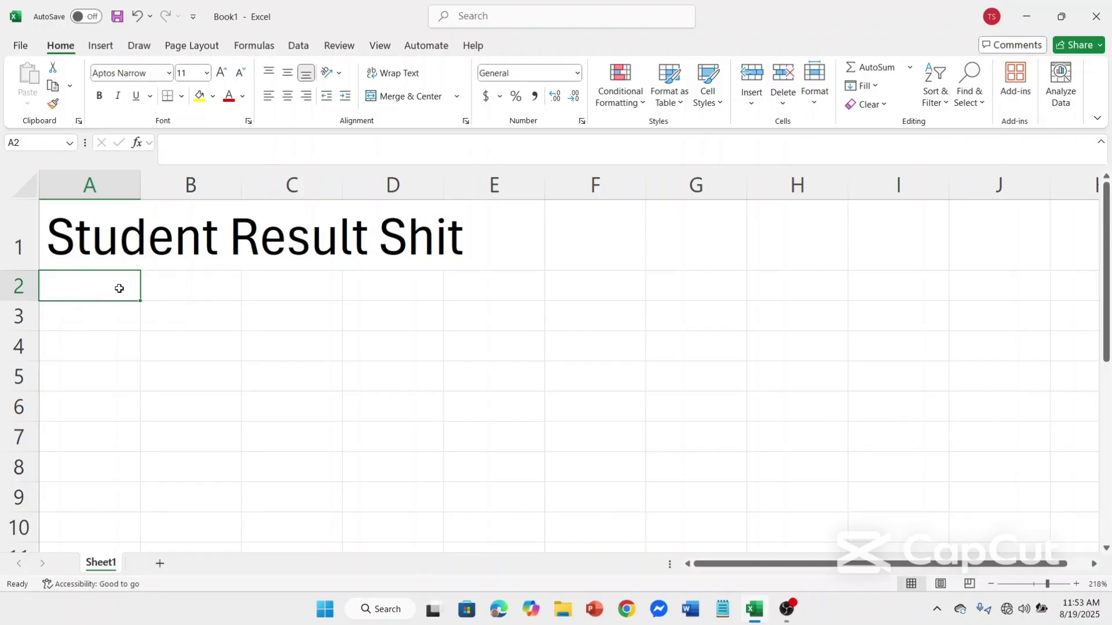
type("Roll")
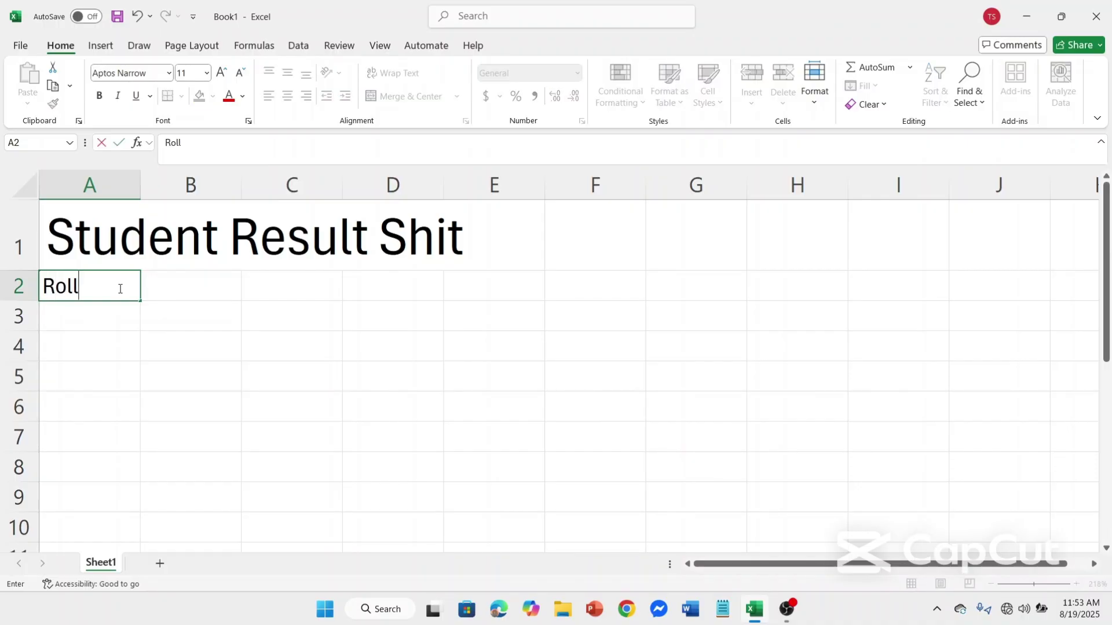
type(" No")
left_click(180, 289)
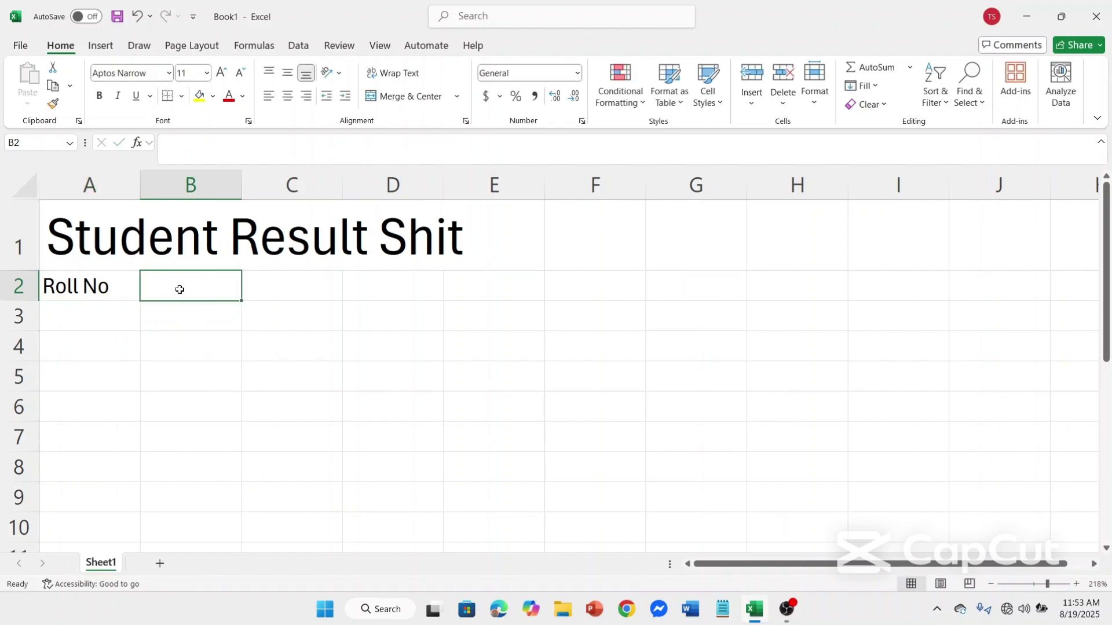
type("St")
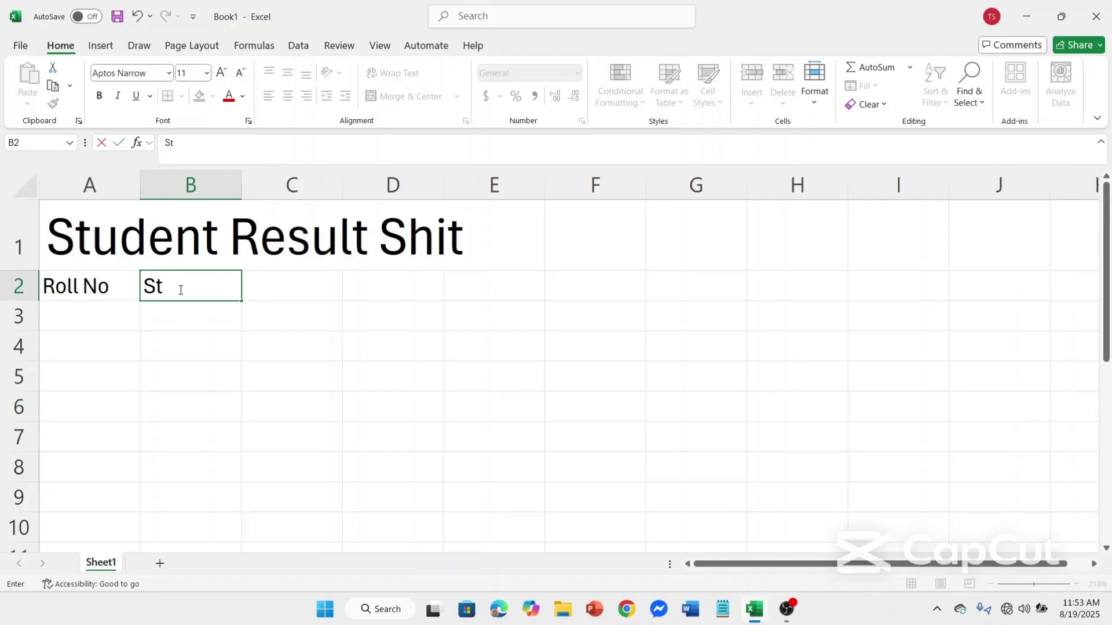
type("udent Name")
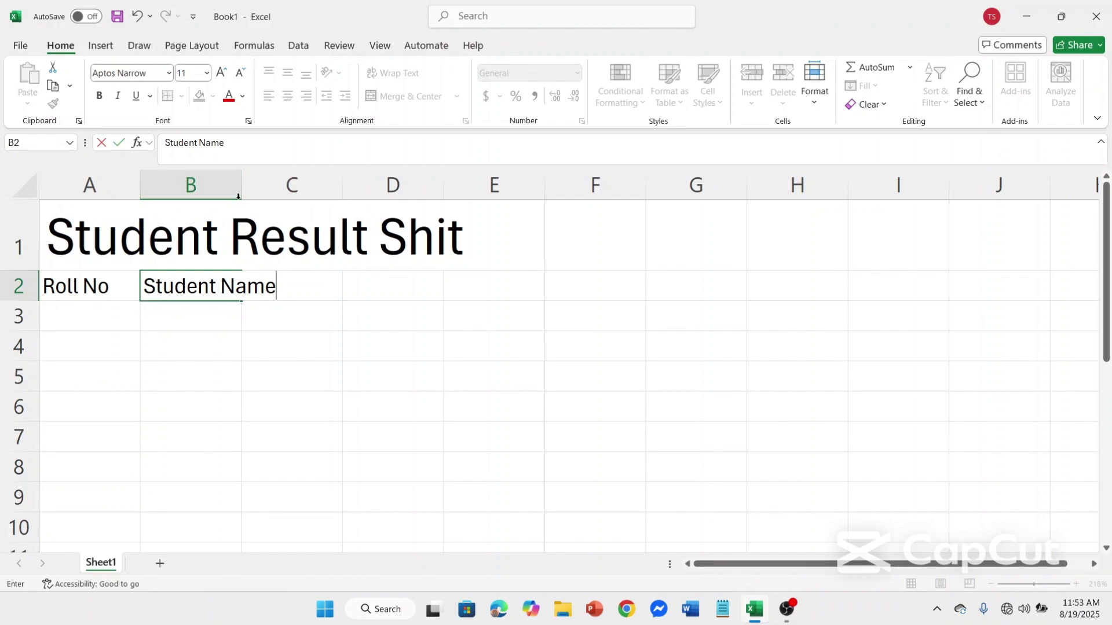
left_click(206, 186)
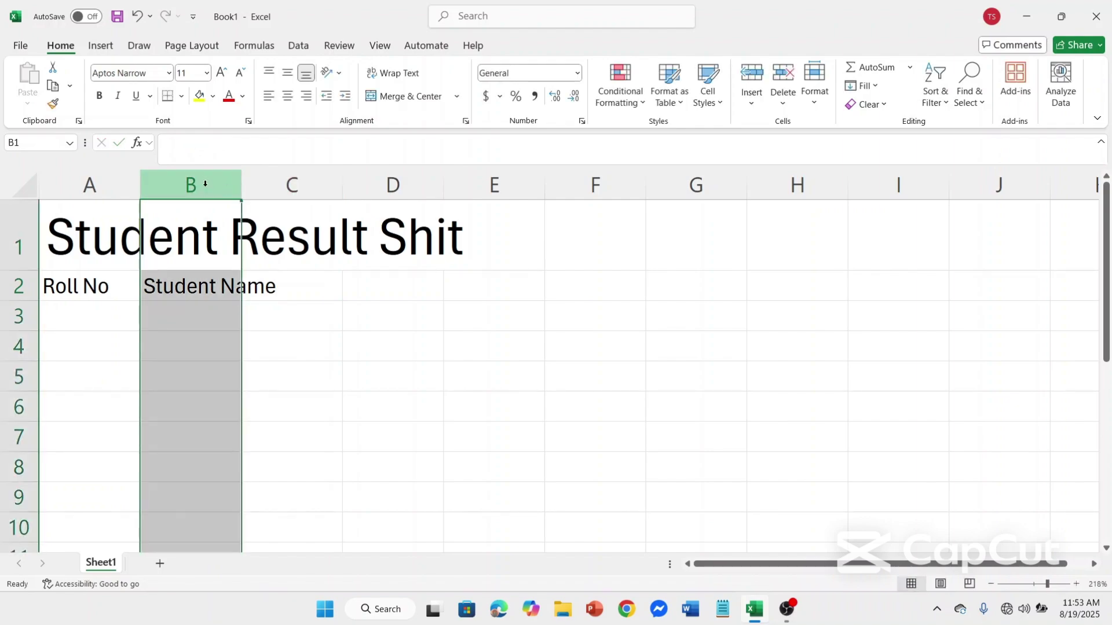
double_click(242, 179)
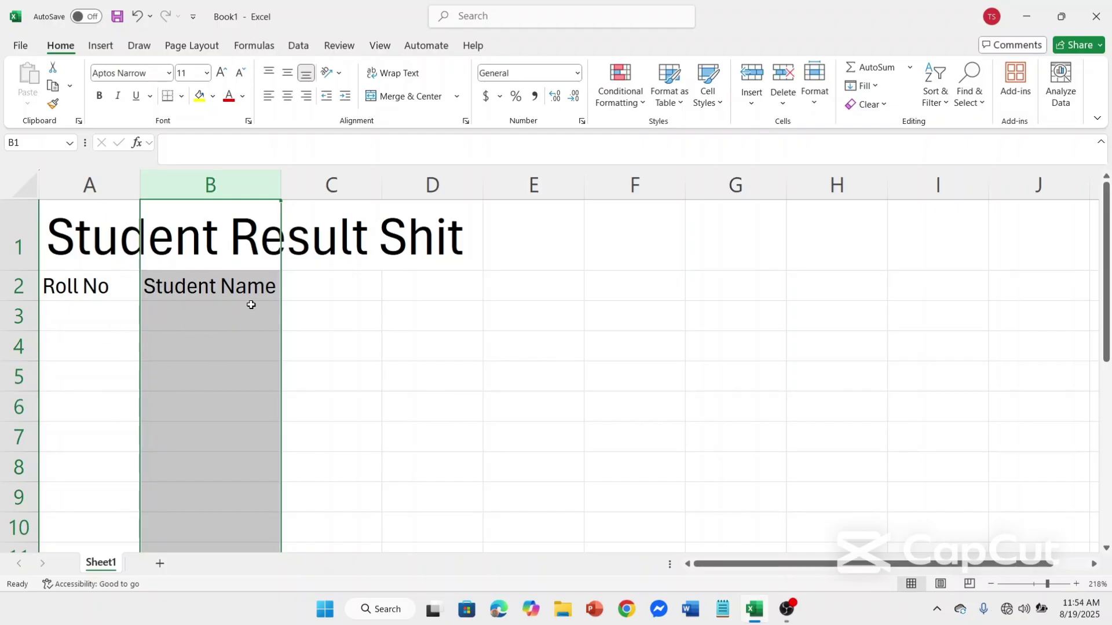
Step: Enter the subject headers "Bangla", "Eglish" and "Math" in cells C2, D2 and E2
left_click(357, 293)
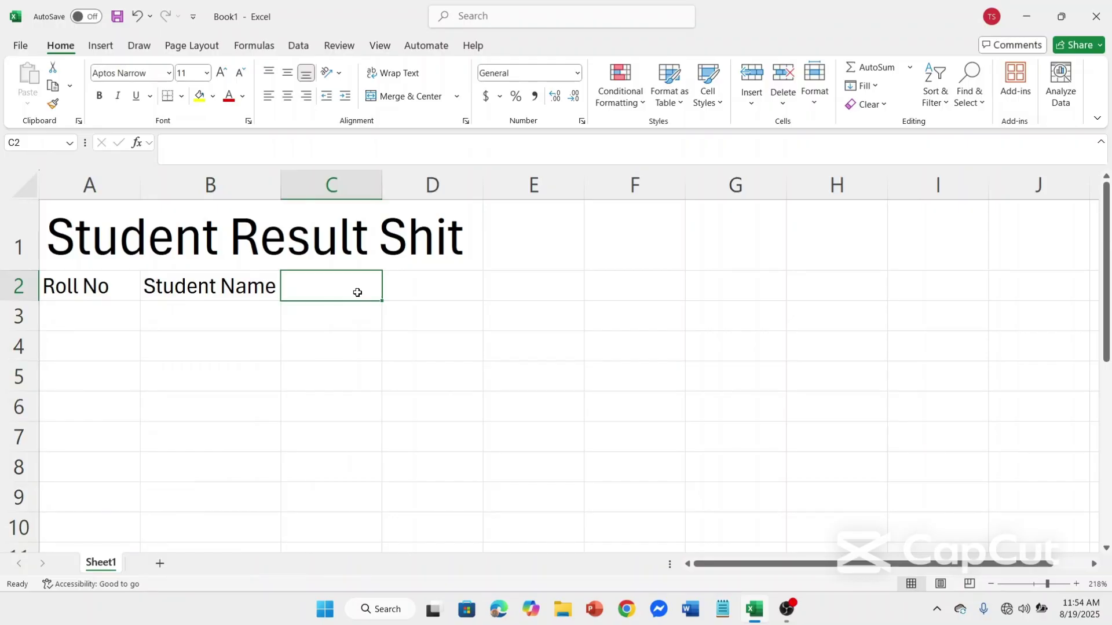
type("B")
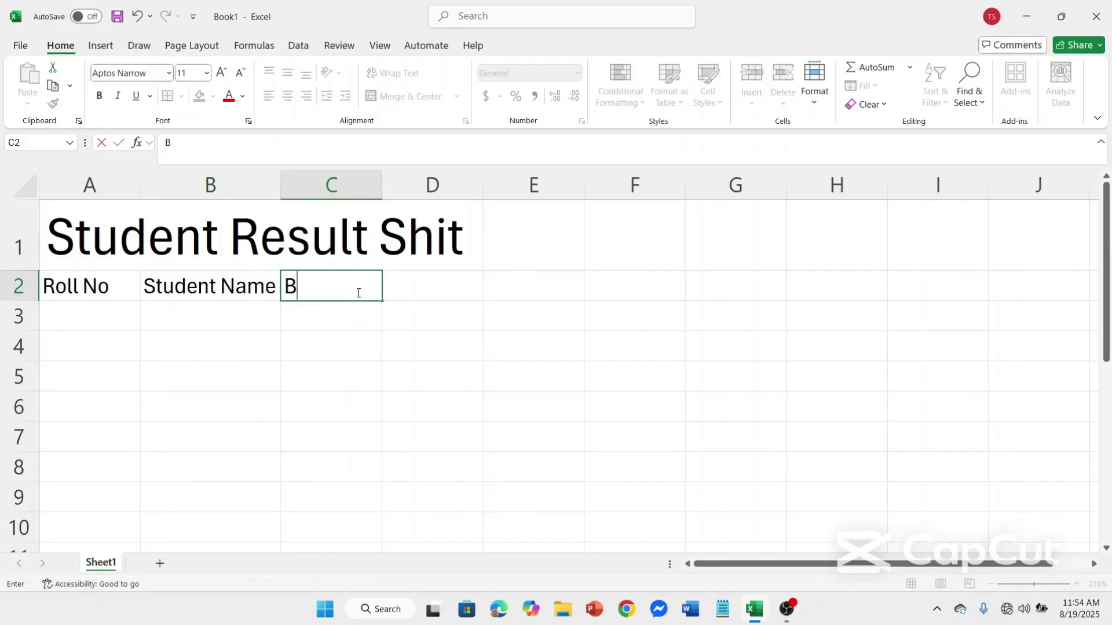
type("angla")
left_click(417, 281)
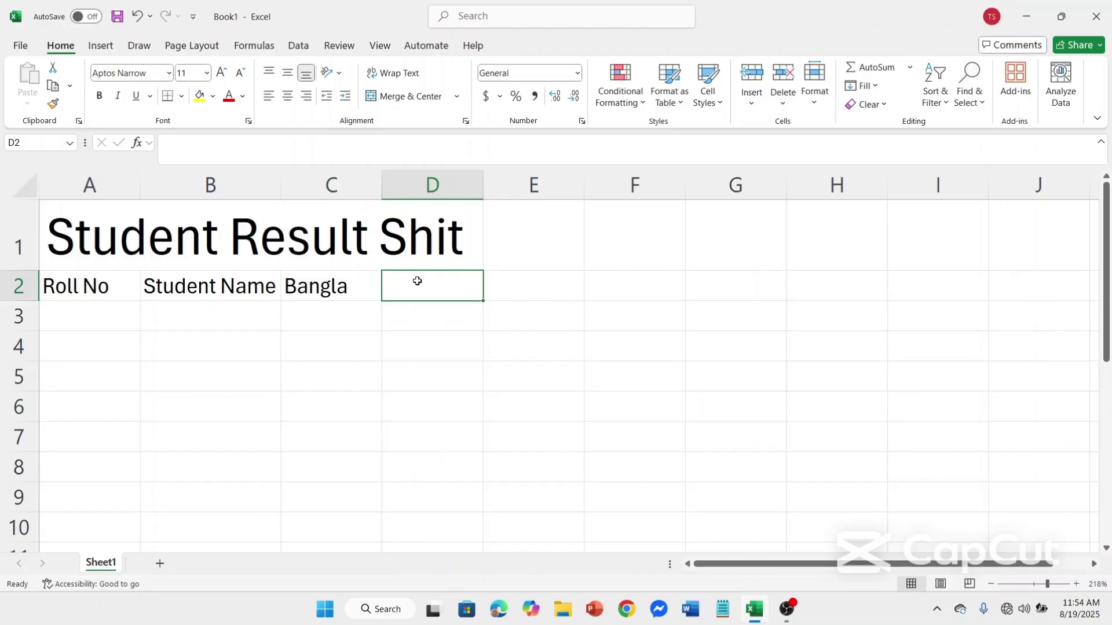
type("Eglish")
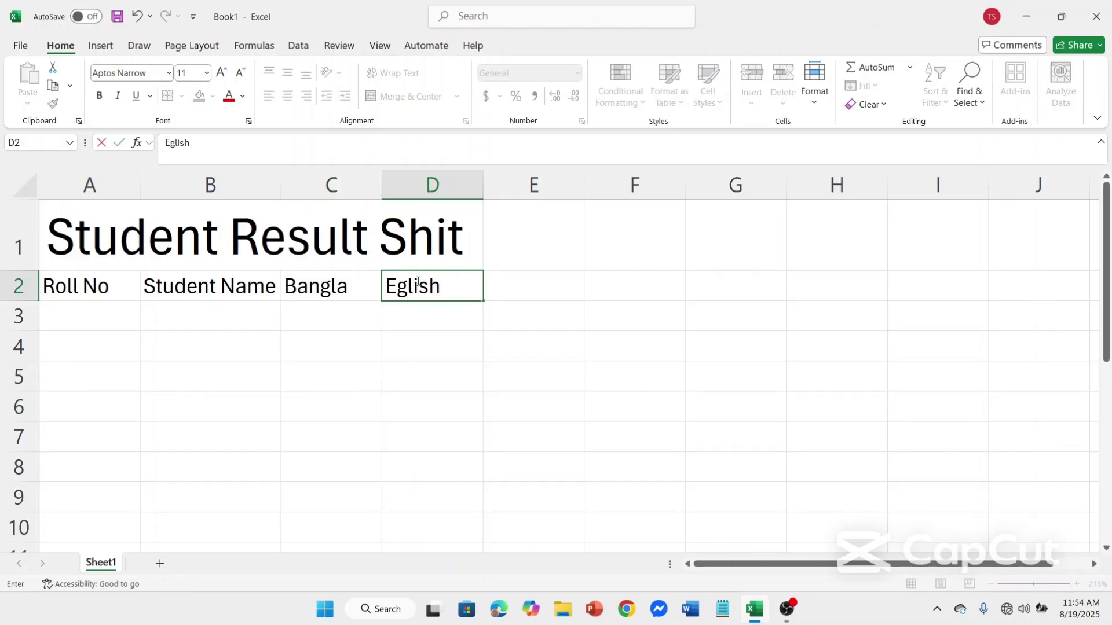
left_click(565, 290)
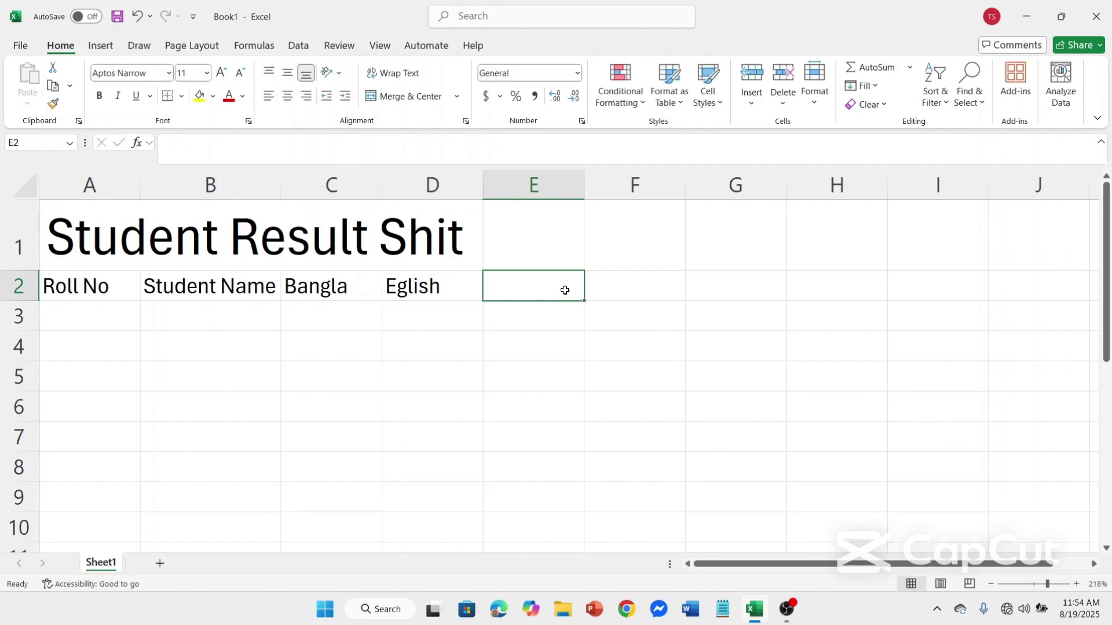
type("N")
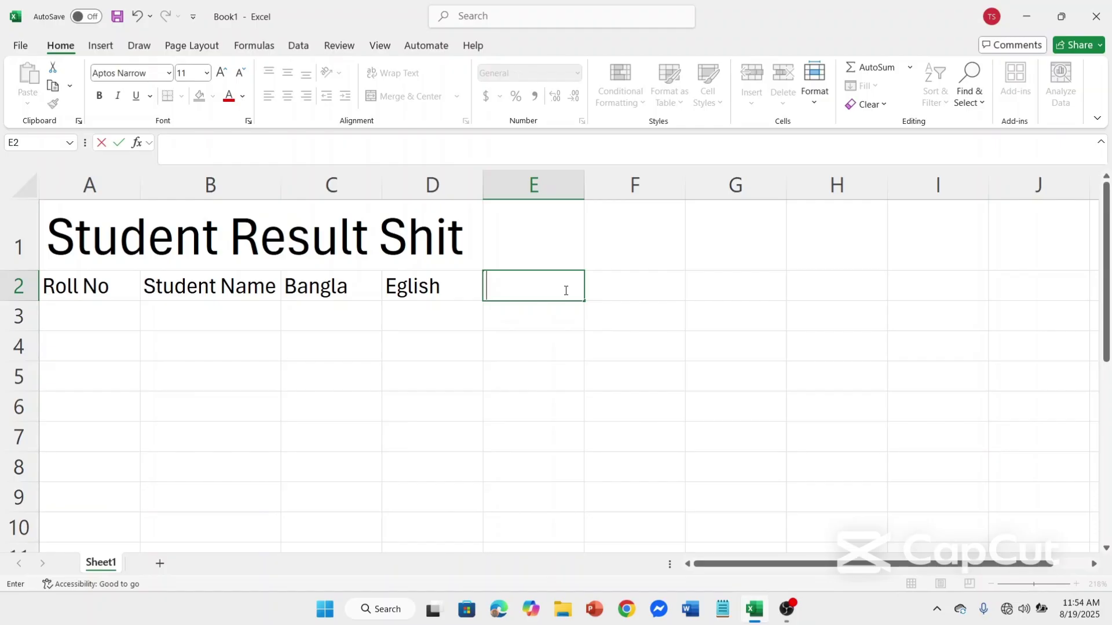
type("Math")
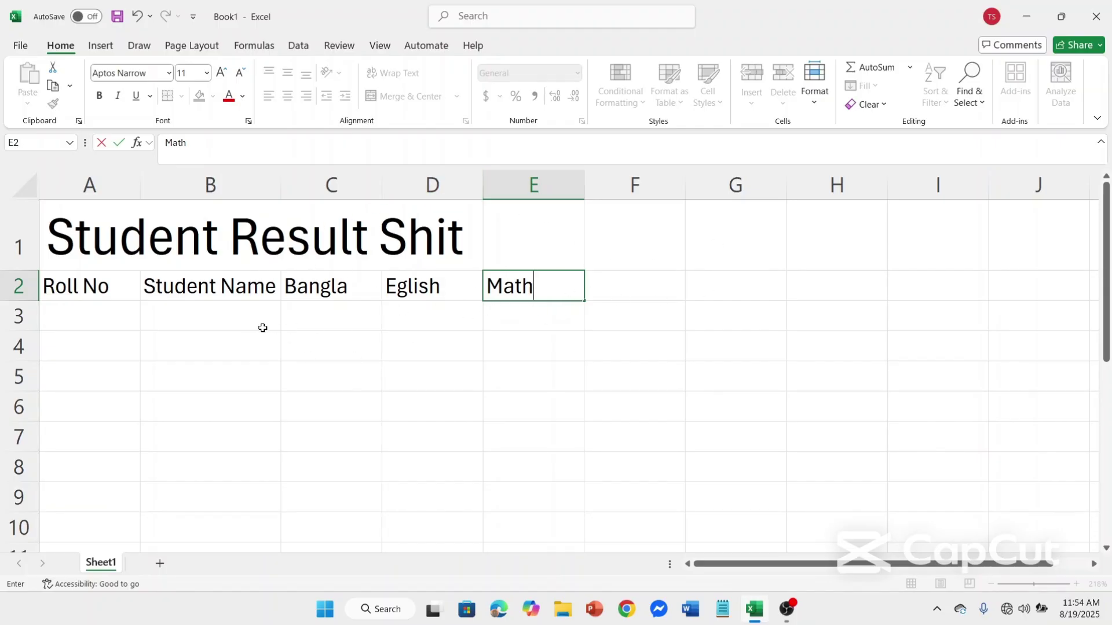
Step: Enter the first two roll numbers, 501 in A3 and 502 in A4
left_click(84, 313)
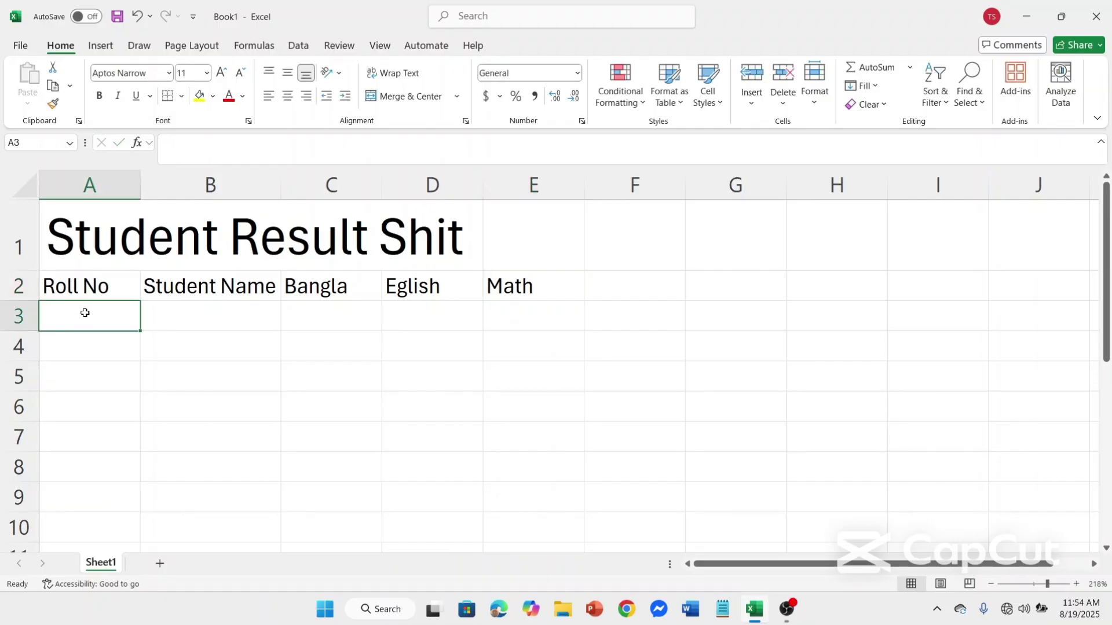
type("501")
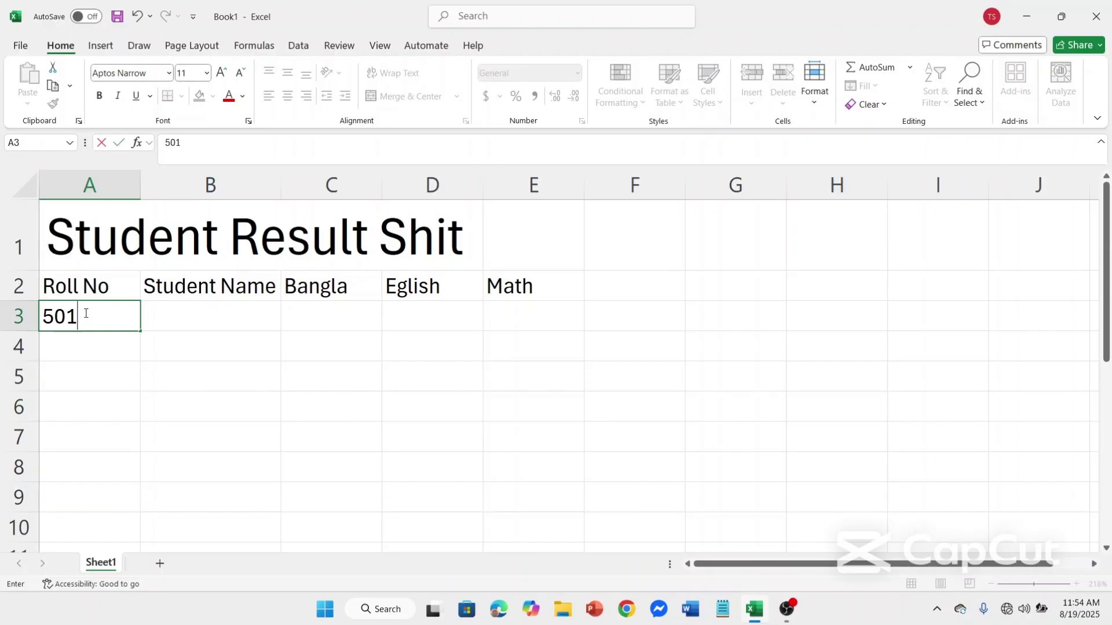
left_click(96, 353)
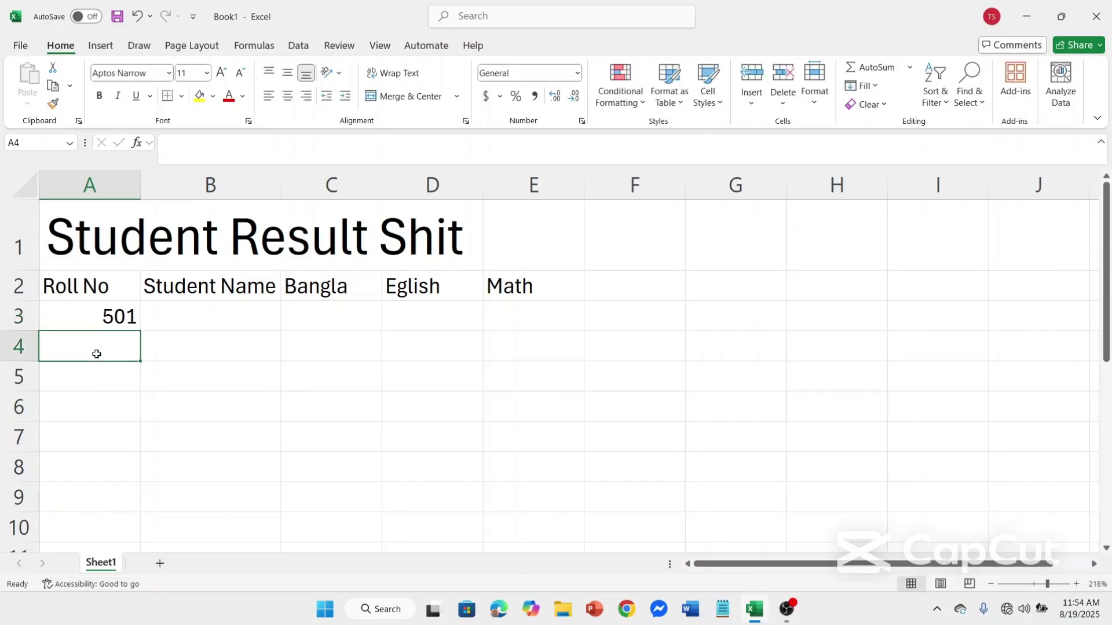
type("502")
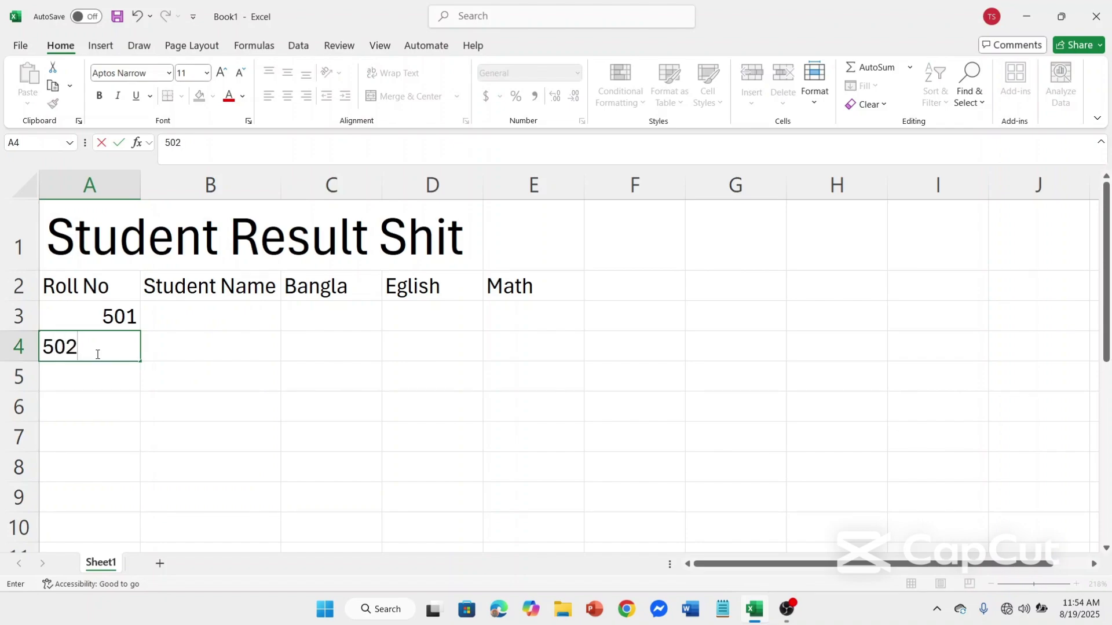
left_click(208, 405)
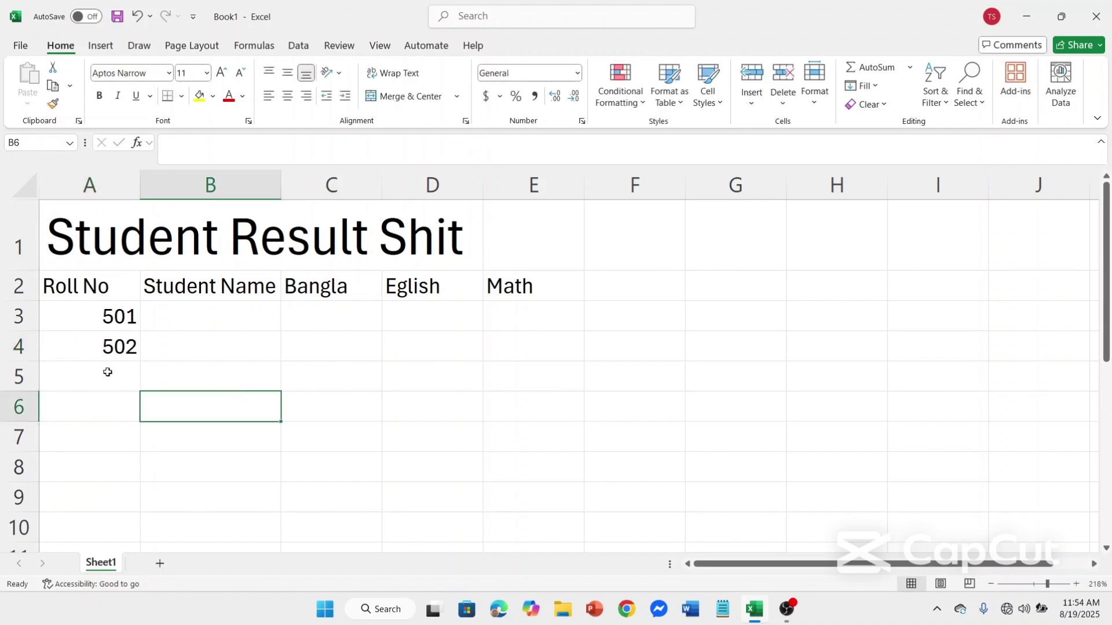
scroll(184, 440, "down", 5)
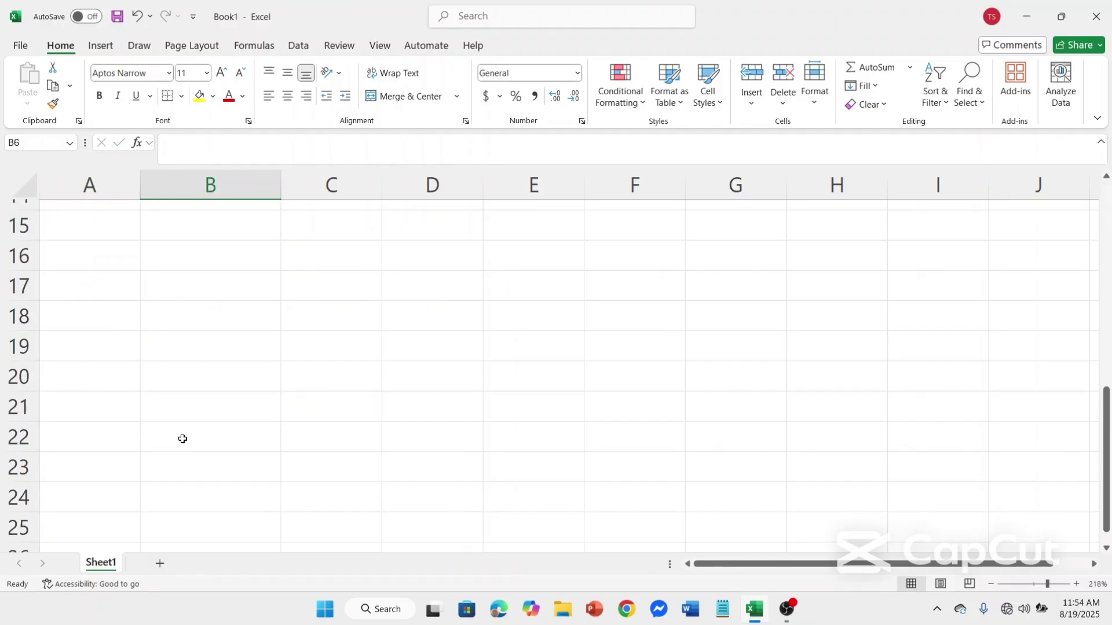
scroll(171, 405, "up", 5)
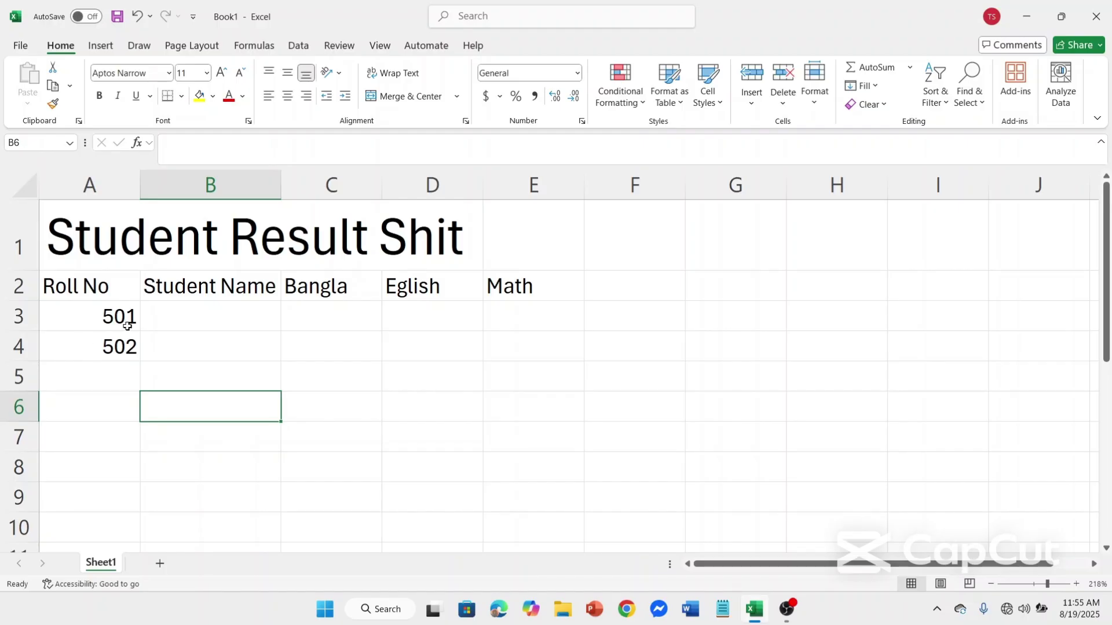
Step: Extend the roll number series from A3:A4 down to A7, ending at 505, and select cell B3
left_click(110, 315)
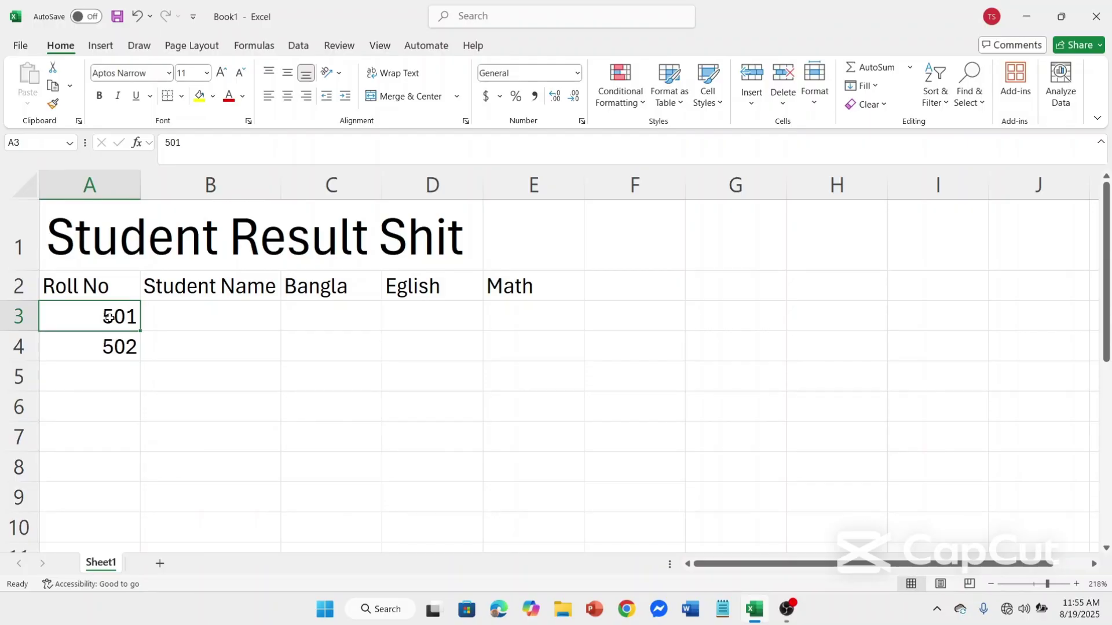
left_click_drag(108, 317, 110, 336)
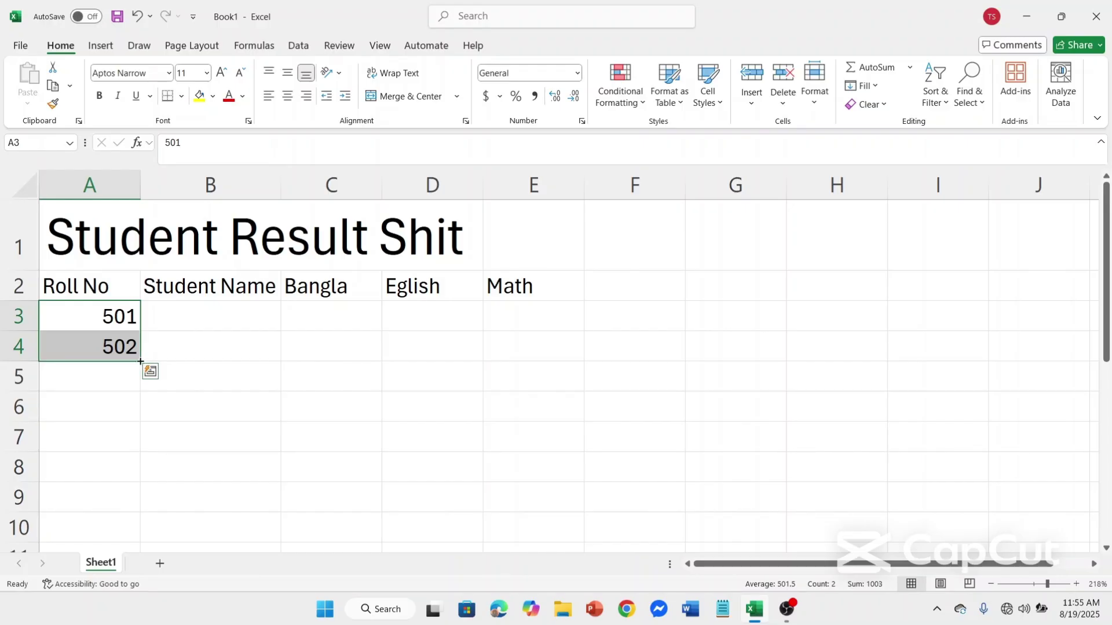
left_click_drag(141, 362, 134, 444)
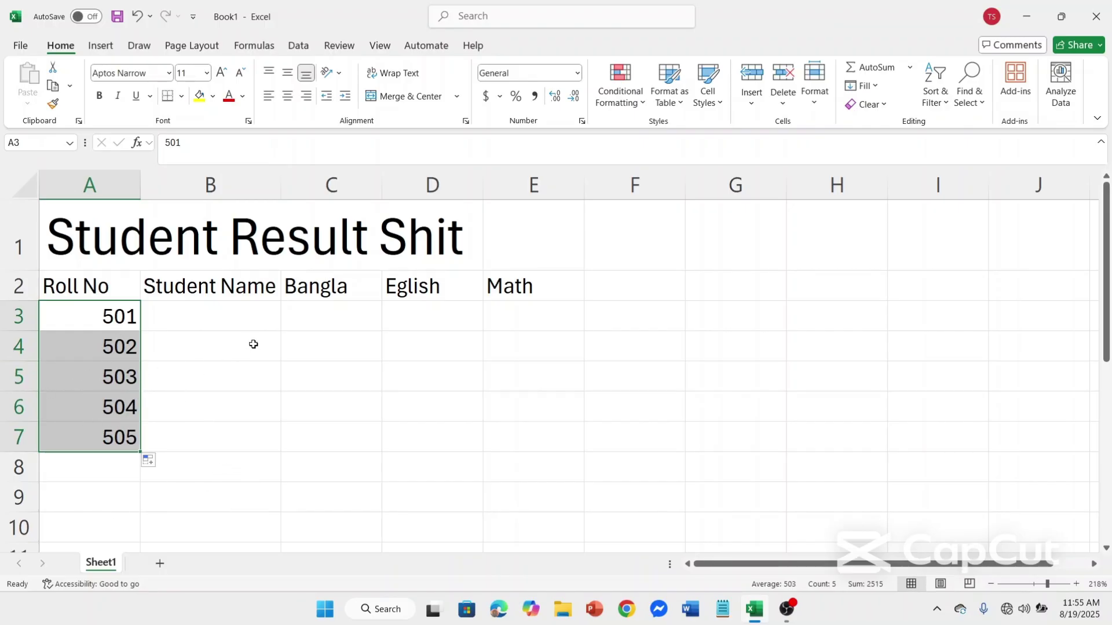
left_click(214, 313)
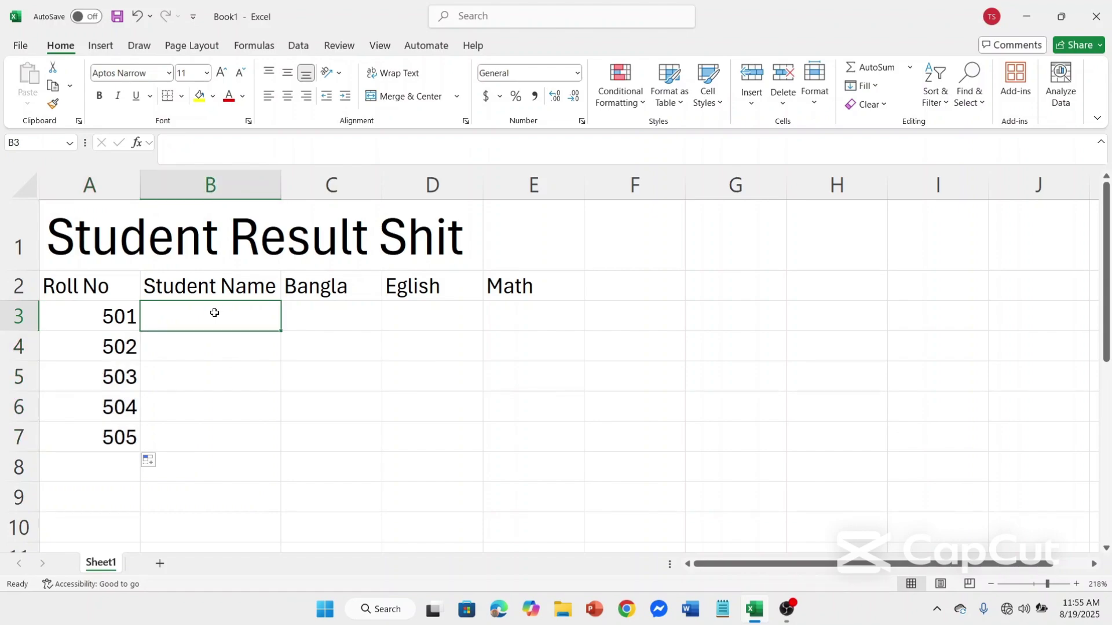
Step: Enter the four students' names in B3:B6 beside roll numbers 501 to 504, and clear the extra roll number in A7
type("Ra")
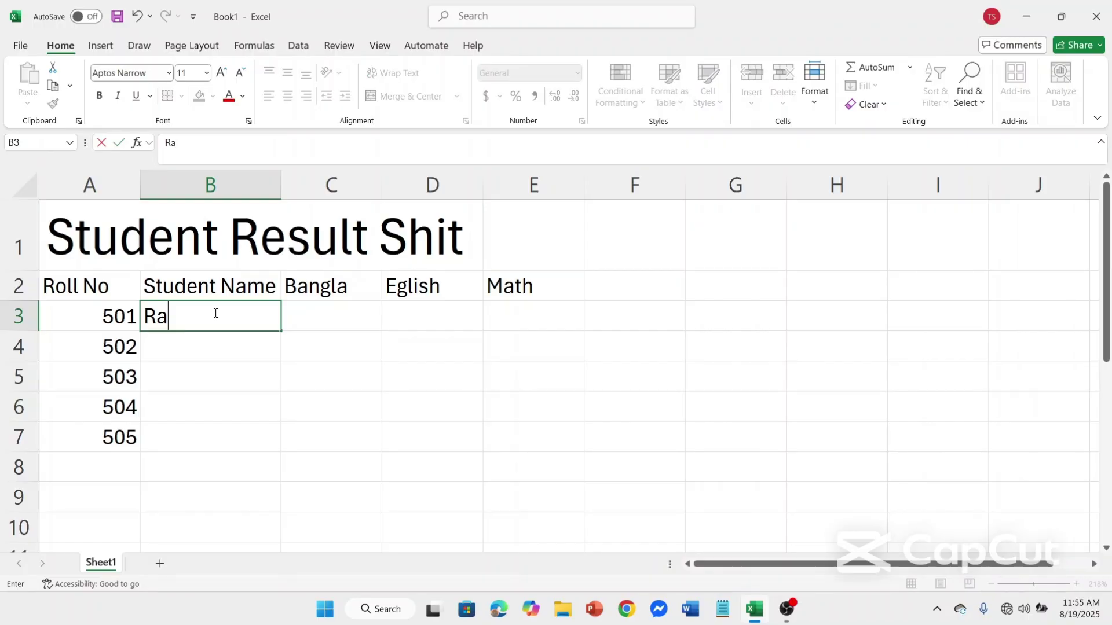
type("him")
left_click(193, 335)
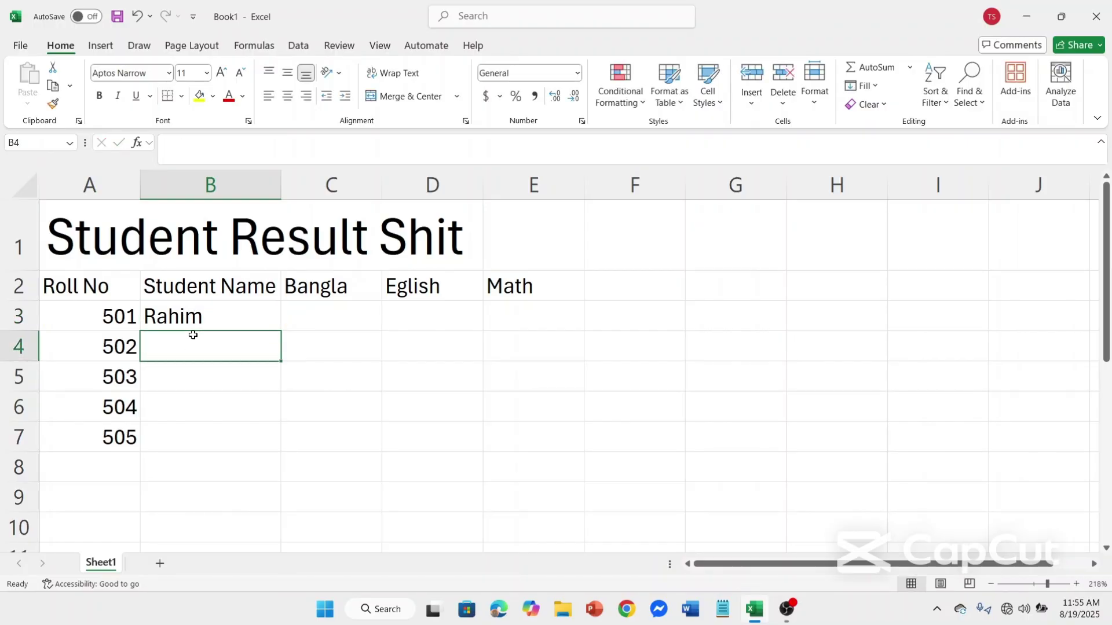
type("Karim")
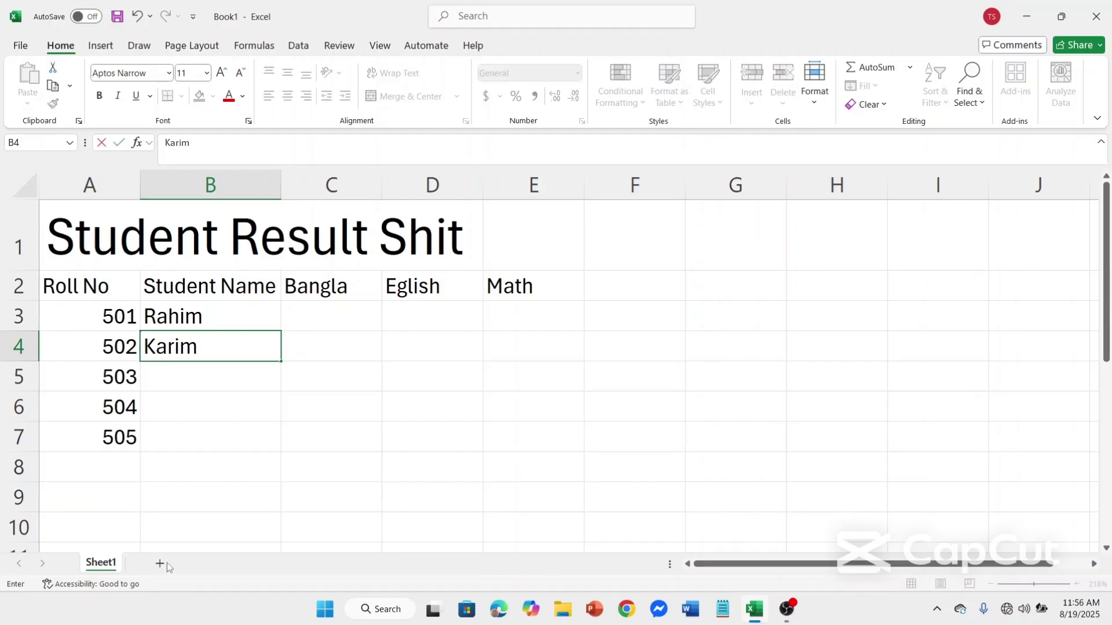
left_click(216, 369)
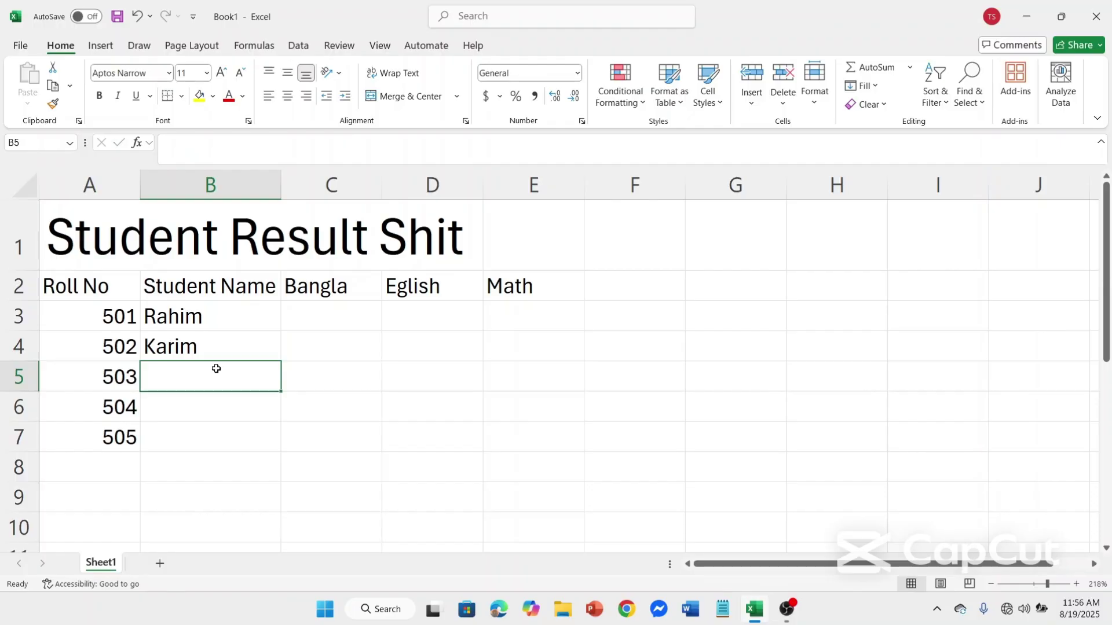
type("Ja")
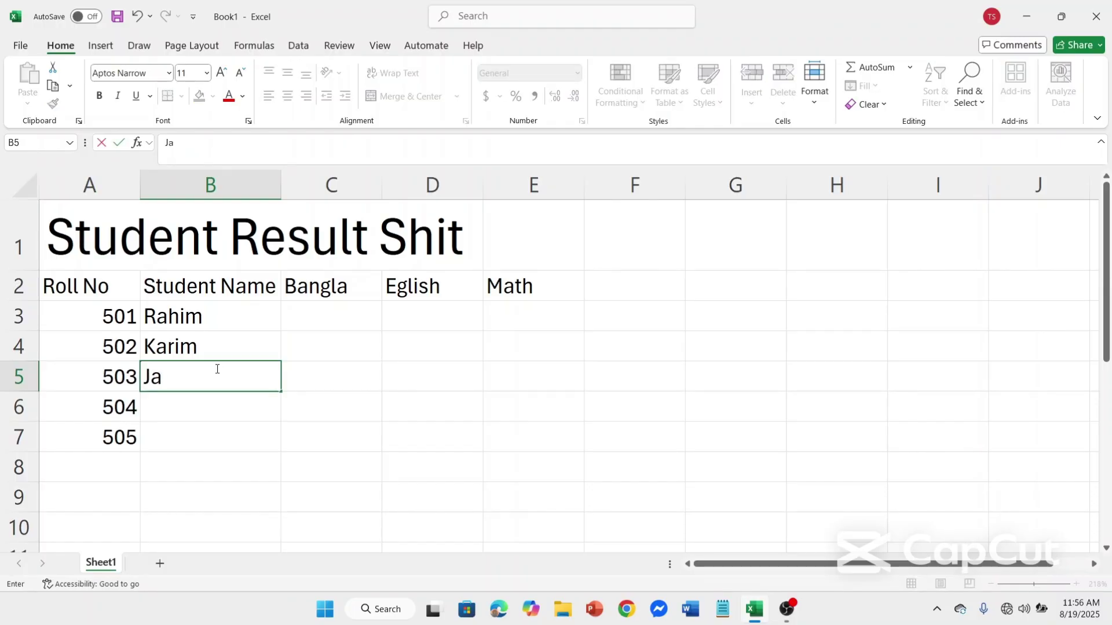
type("mal")
left_click(173, 407)
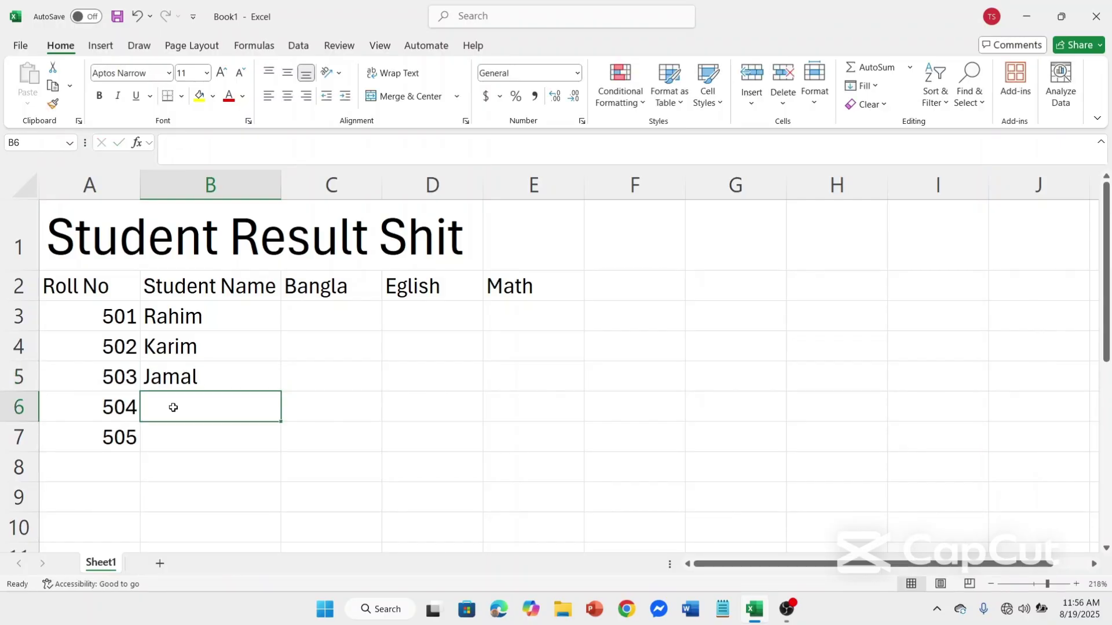
type("H")
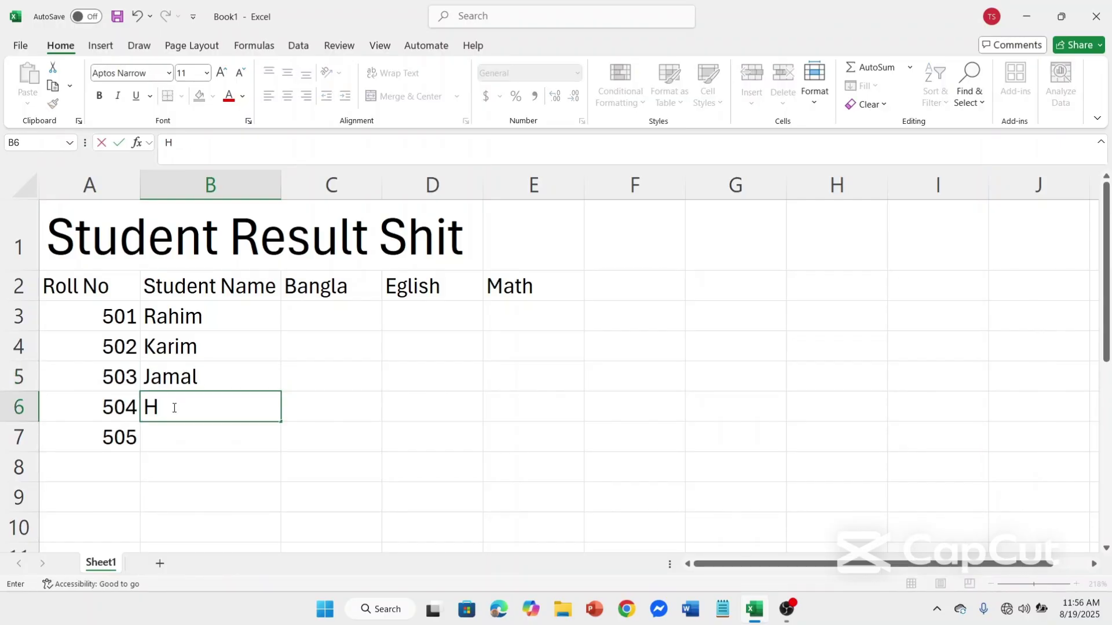
type("ridoy")
left_click(124, 437)
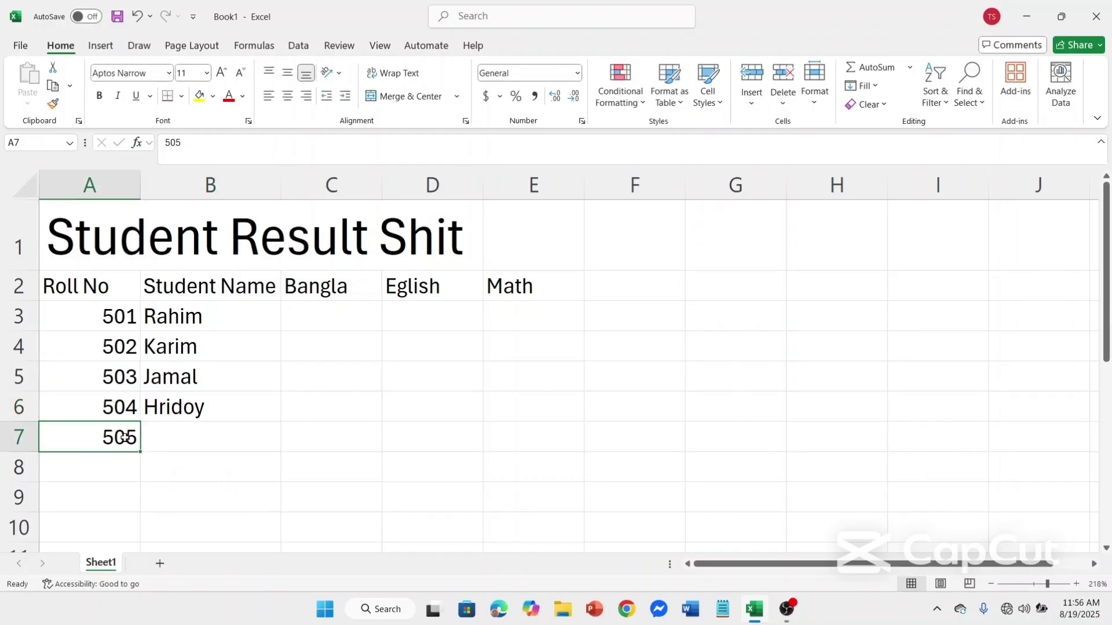
key("BackSpace")
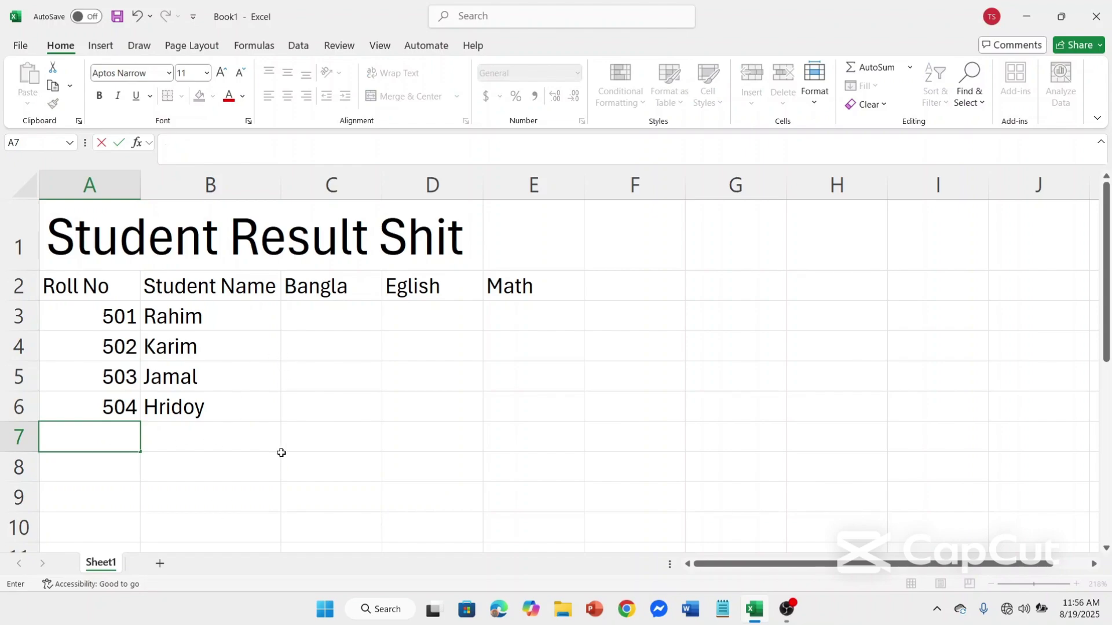
Step: Enter the Bangla marks 78, 87, 86 and 54 in cells C3 to C6
left_click(325, 319)
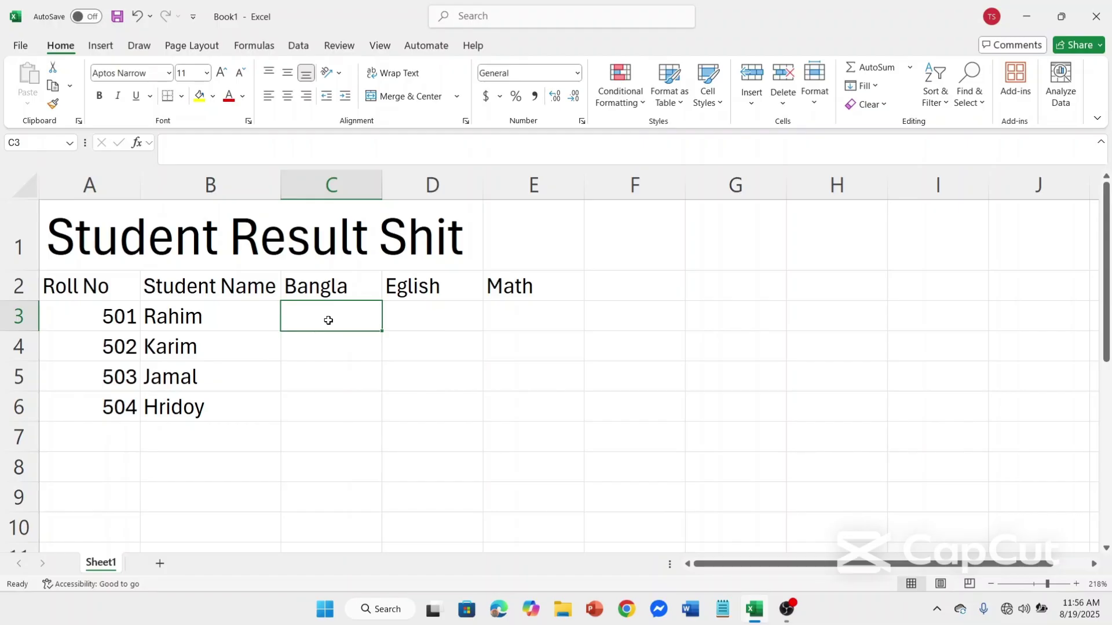
type("78")
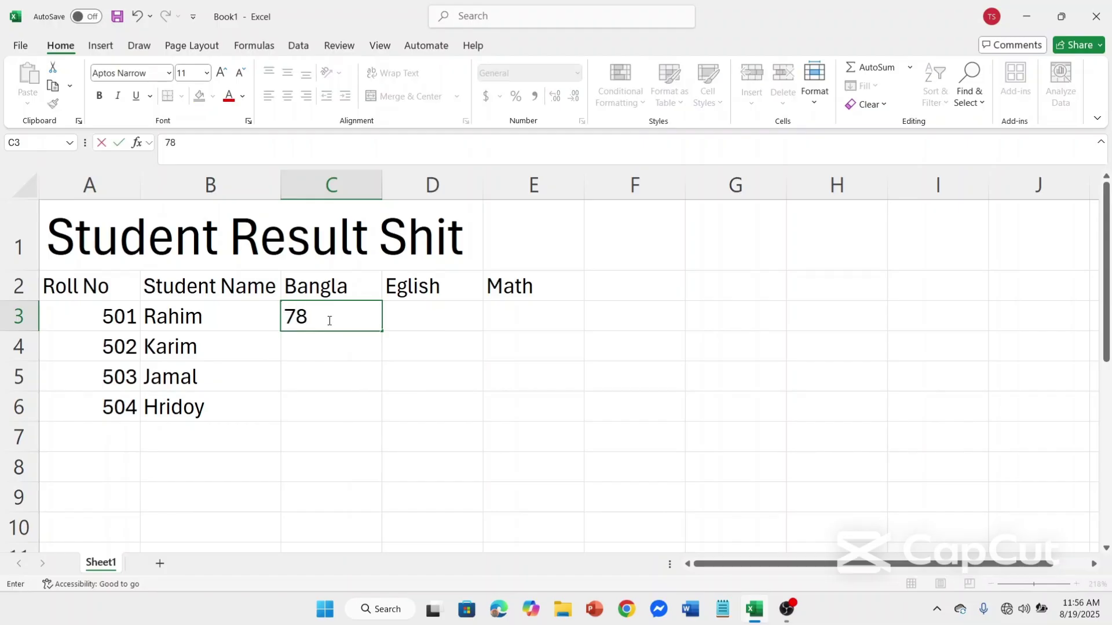
key("Return")
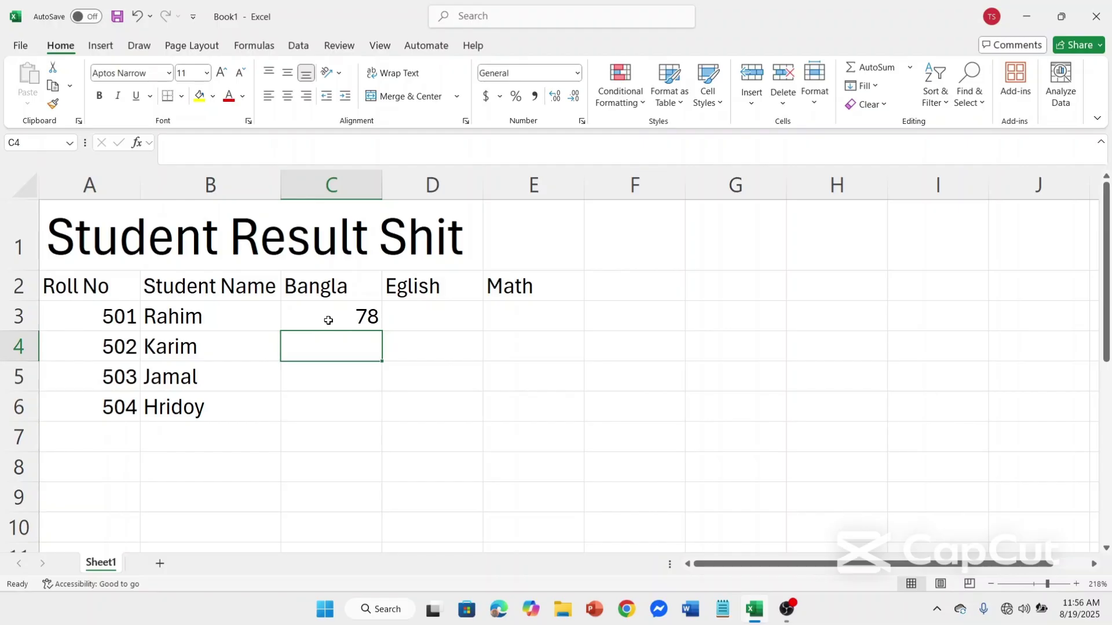
type("87")
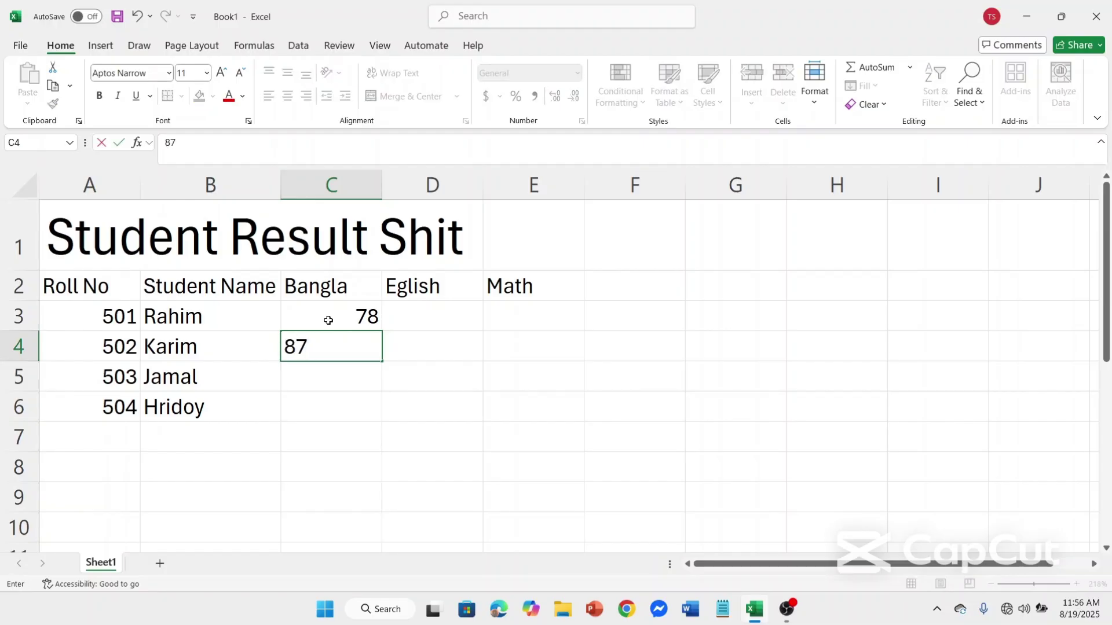
key("Return")
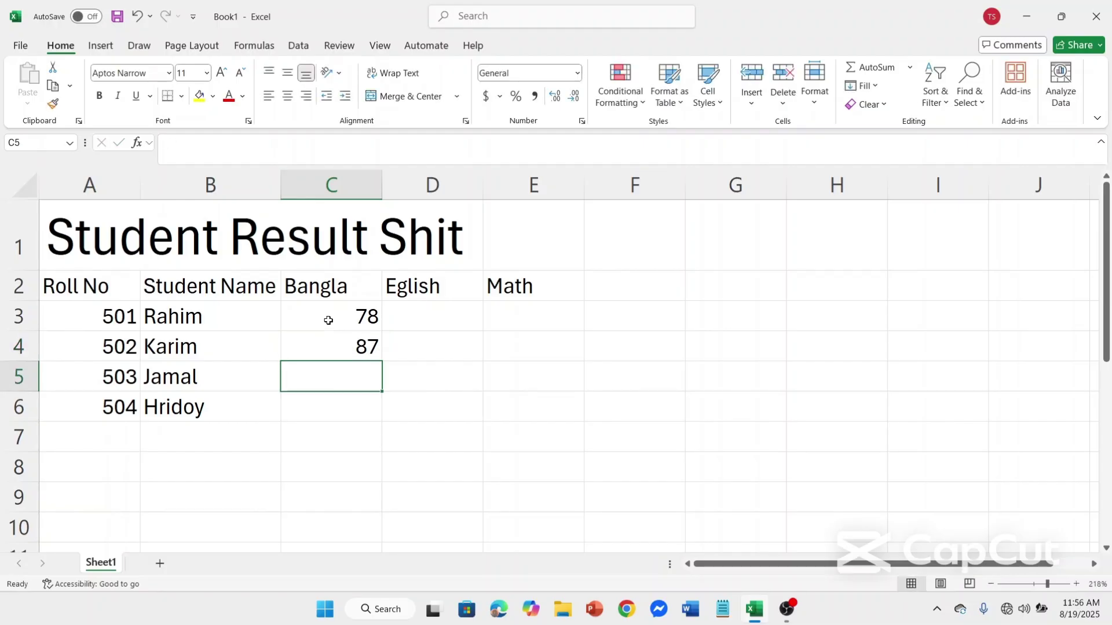
type("86")
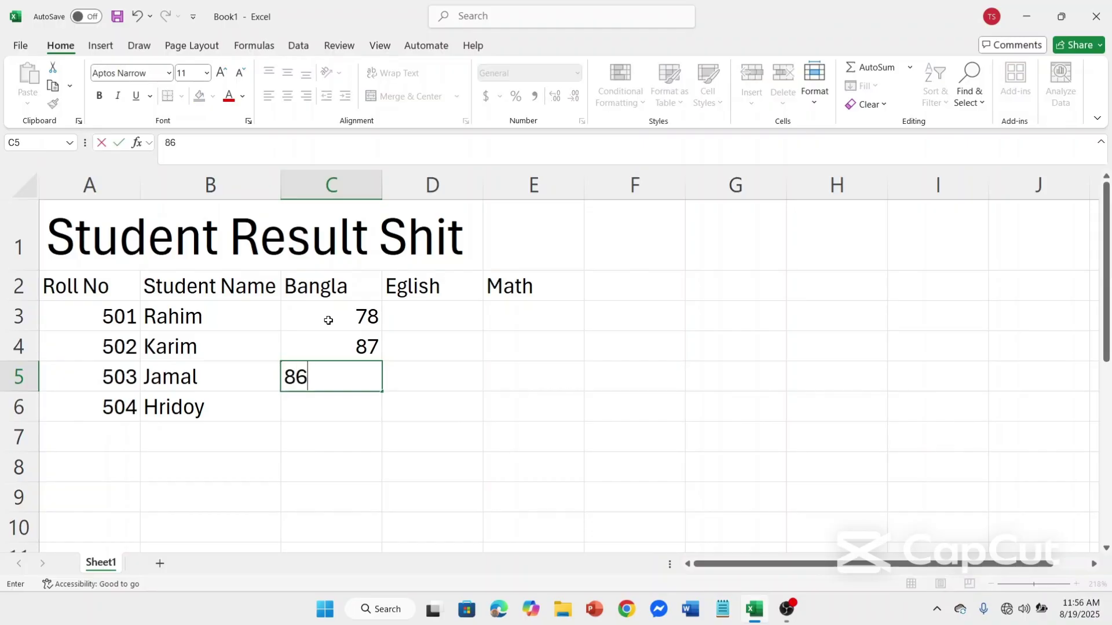
key("Return")
type("54")
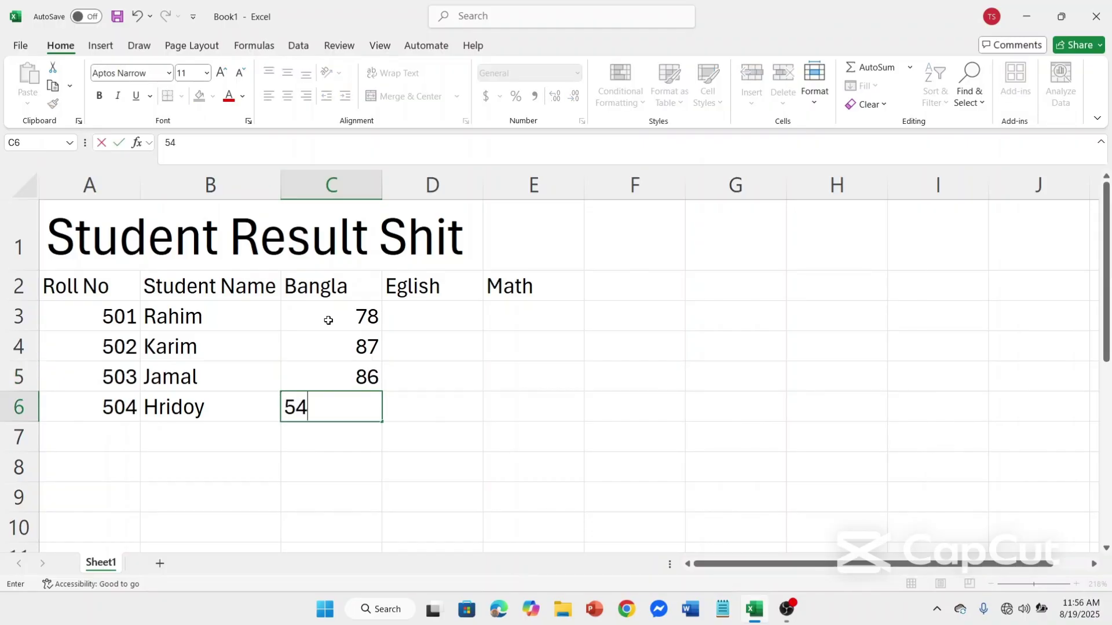
key("Return")
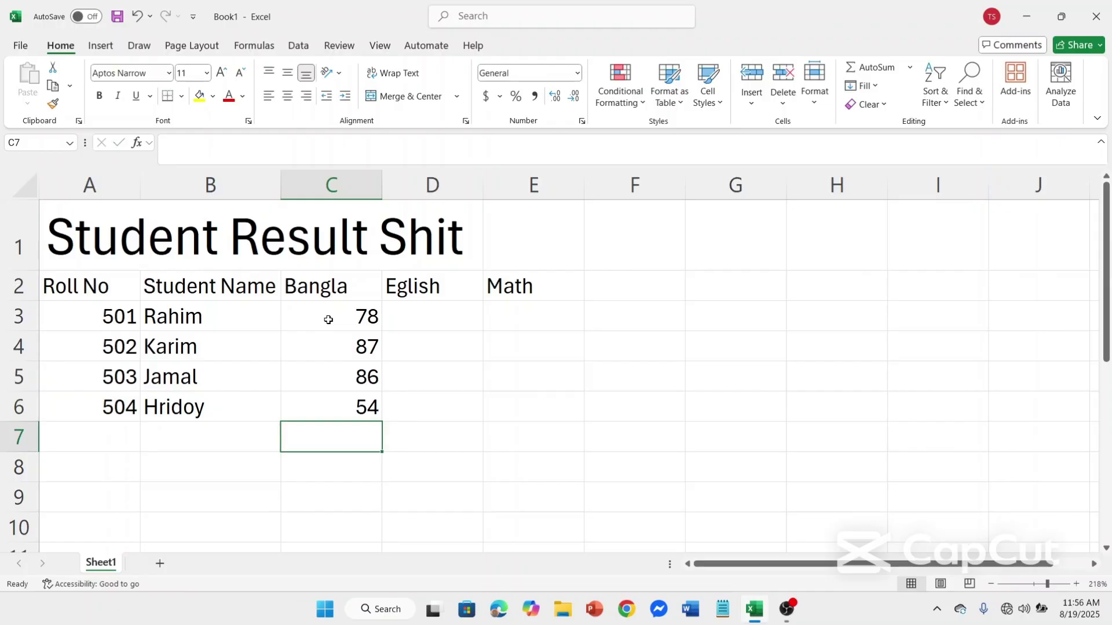
Step: Enter the English marks 56, 78, 65 and 57 in cells D3 to D6
left_click(426, 325)
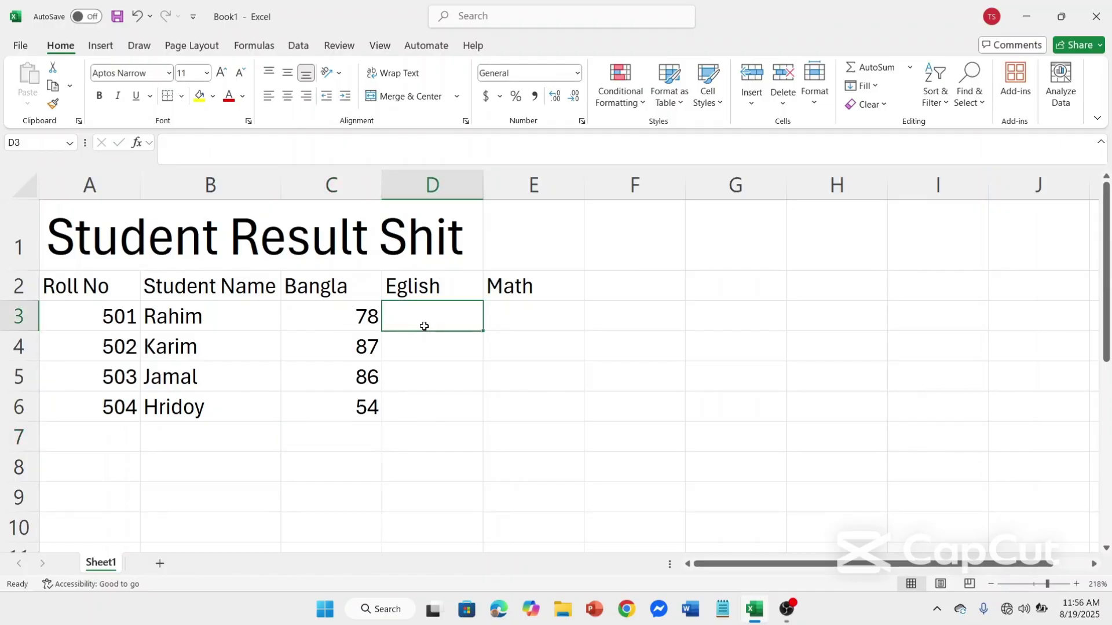
type("5")
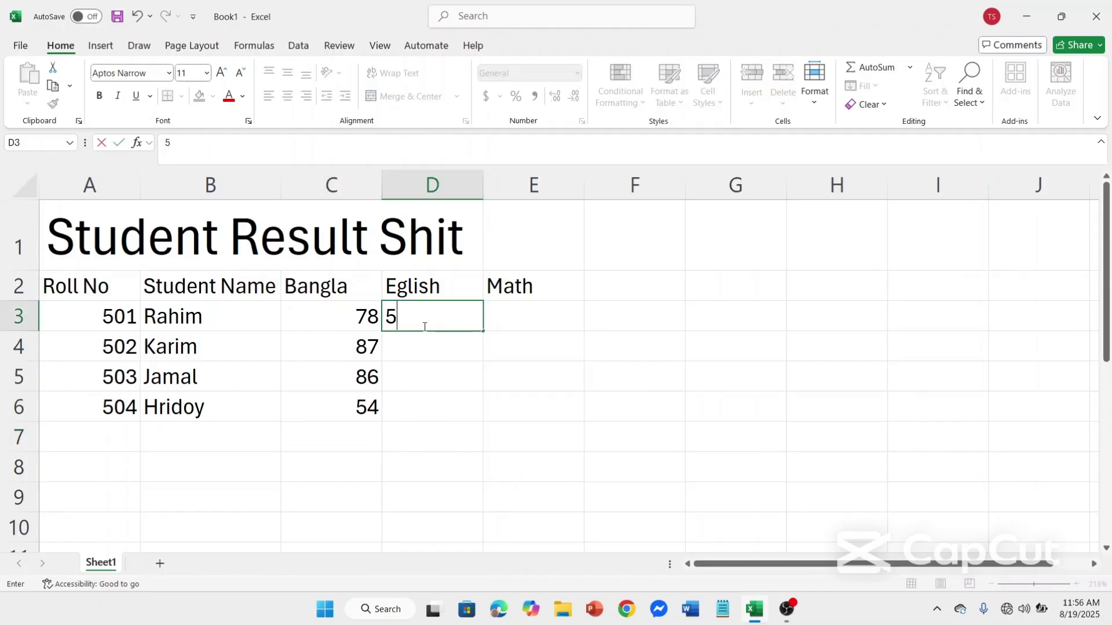
type("6")
key("Return")
type("78")
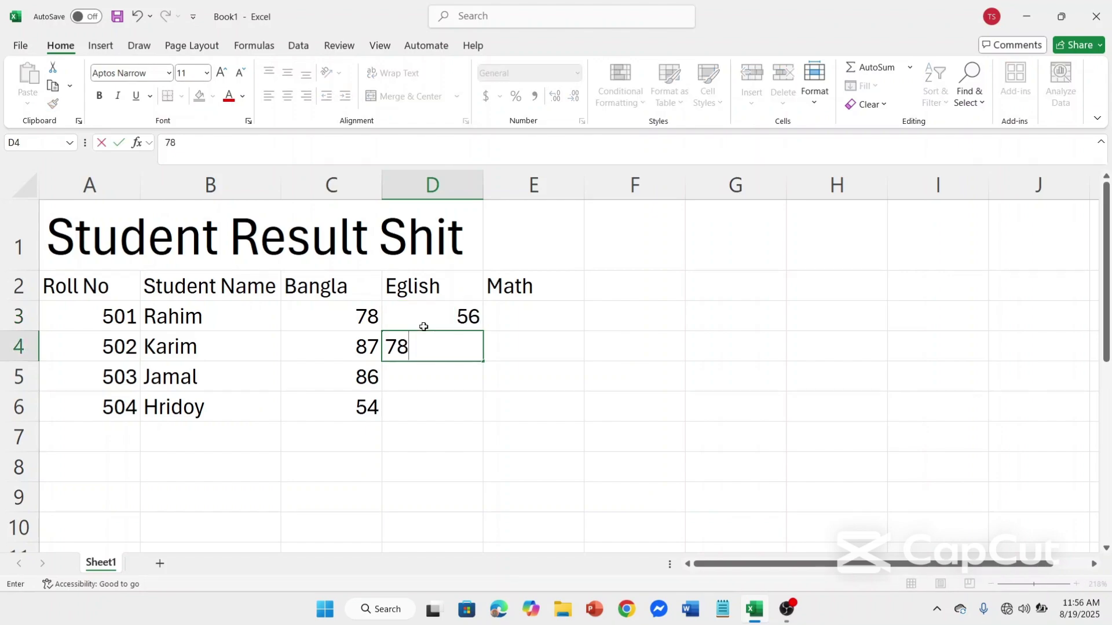
key("Return")
type("65")
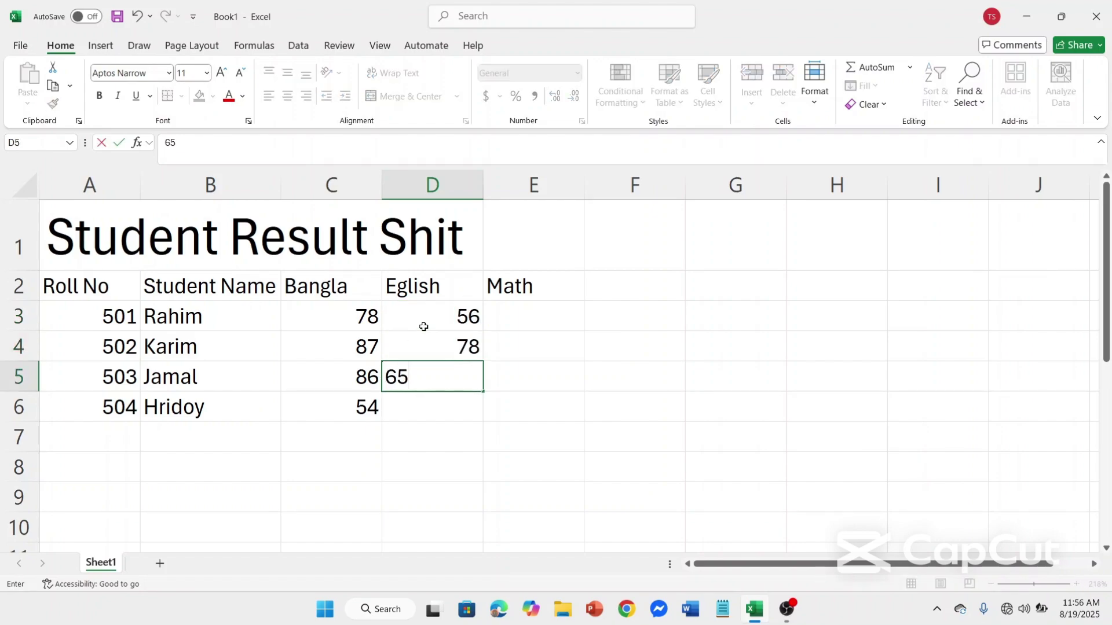
key("Return")
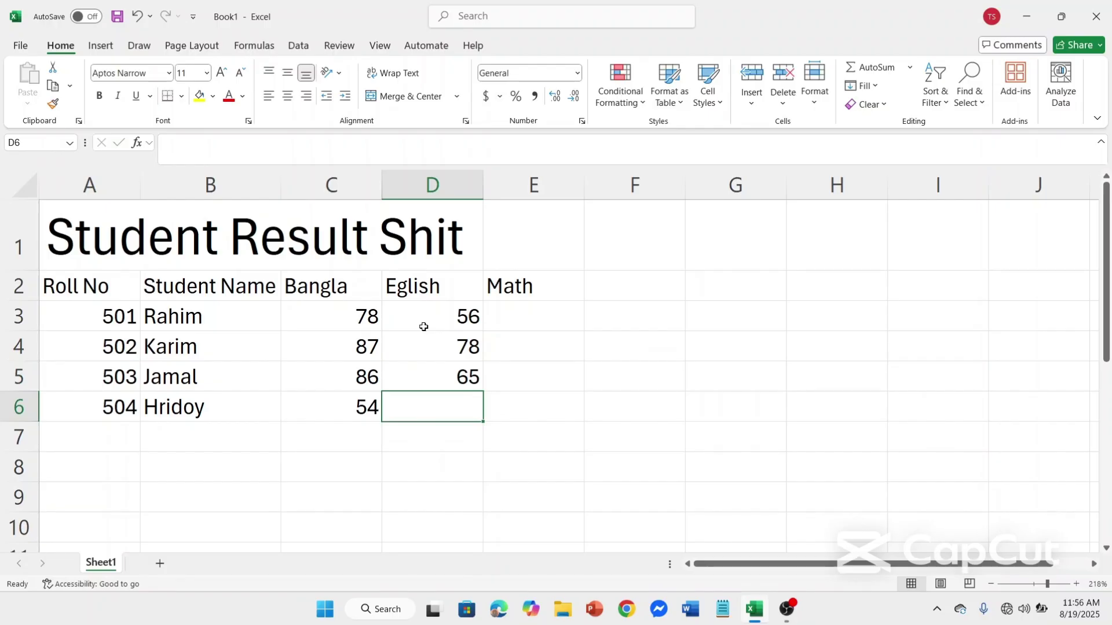
type("57")
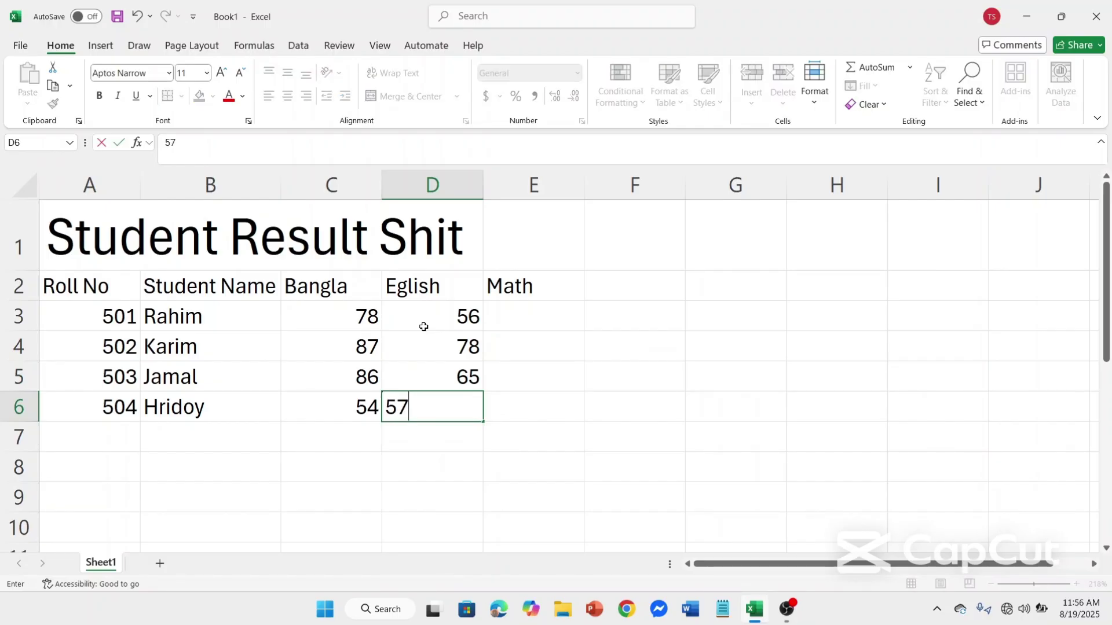
key("Return")
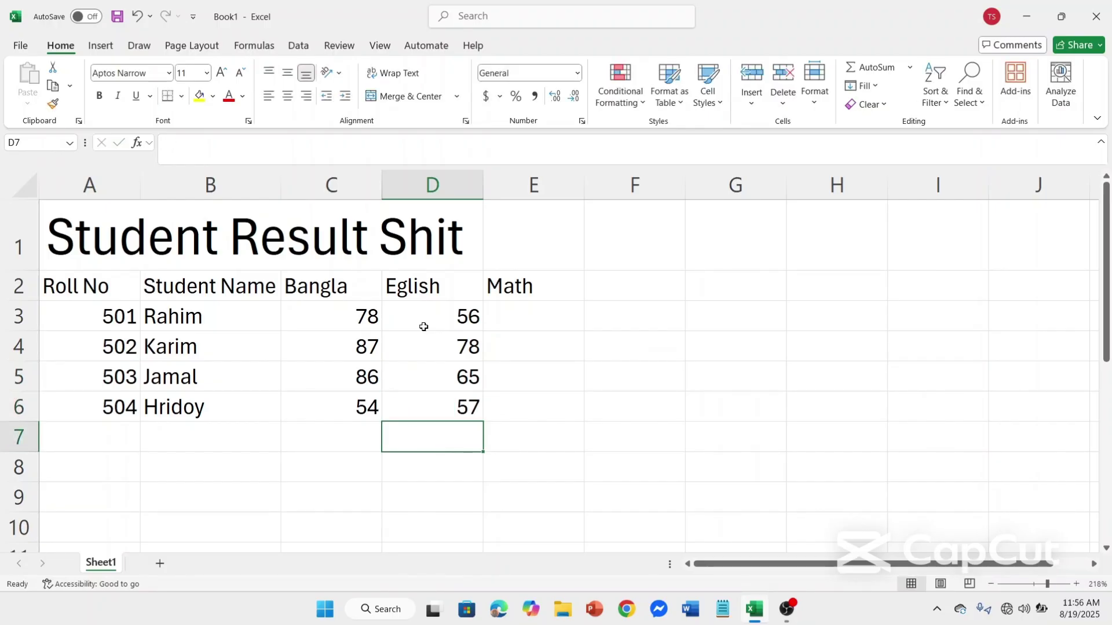
Step: Enter the Math marks 54, 87, 65 and 76 in cells E3 to E6
left_click(532, 331)
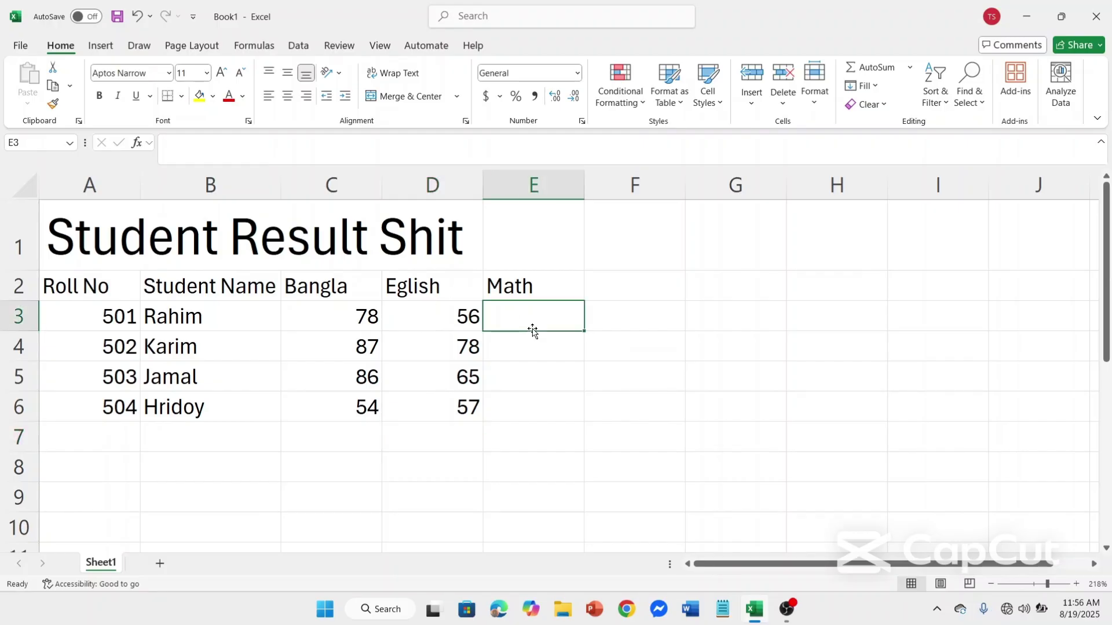
type("54")
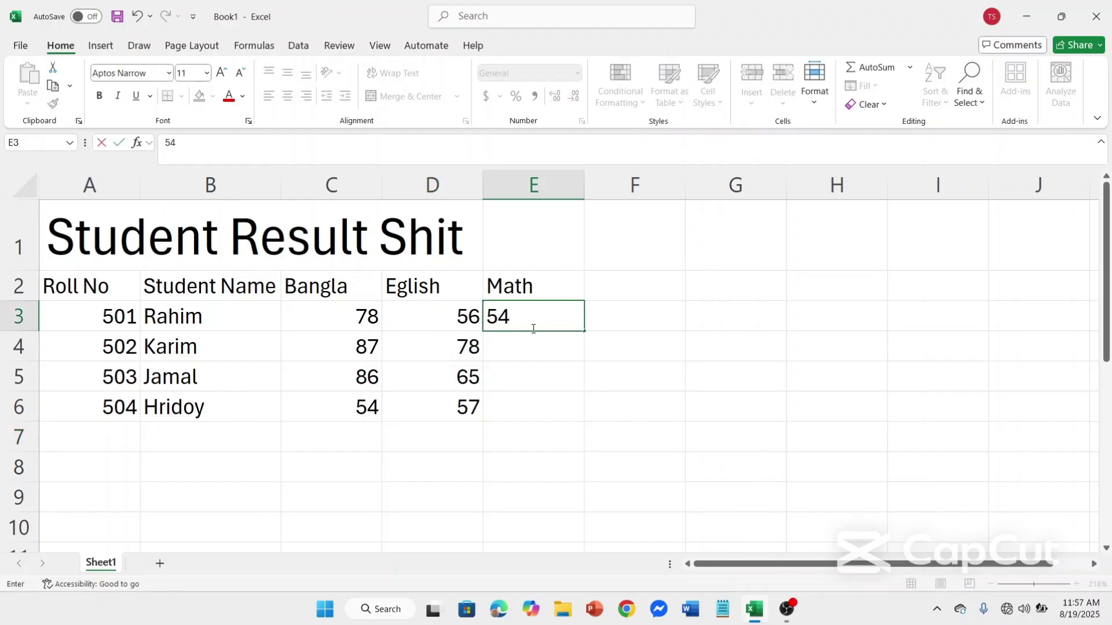
key("Return")
type("87")
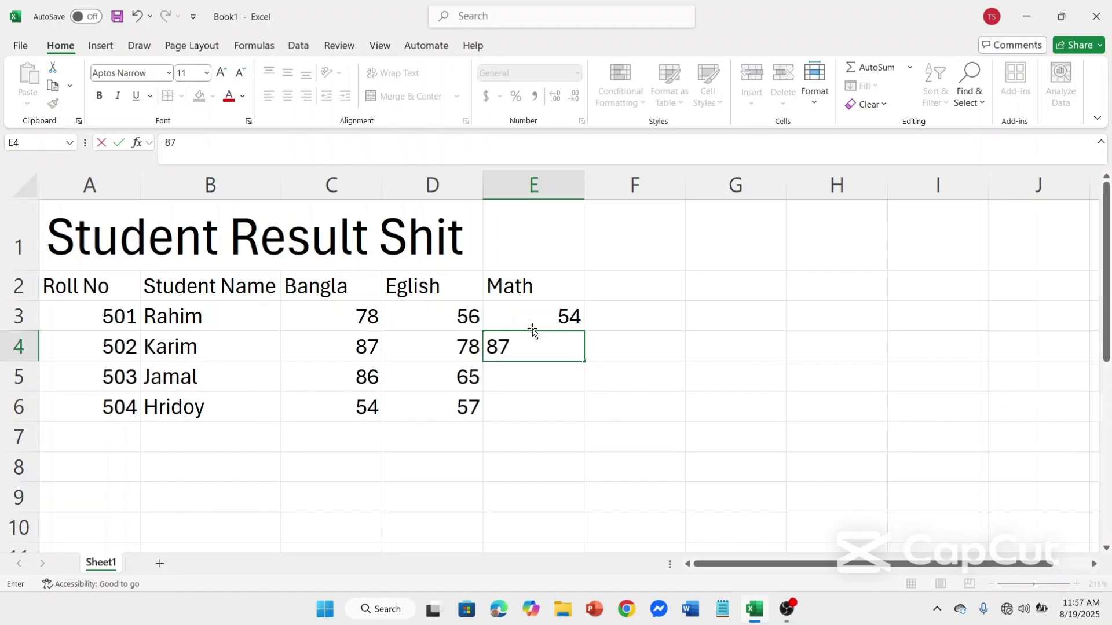
key("Return")
type("65")
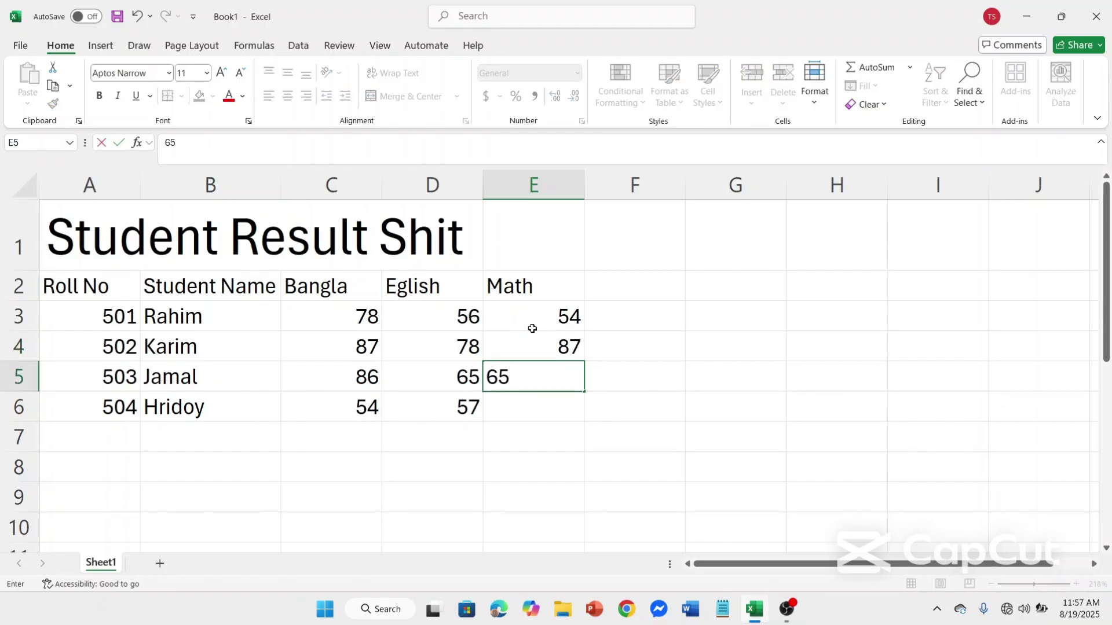
key("Return")
type("76")
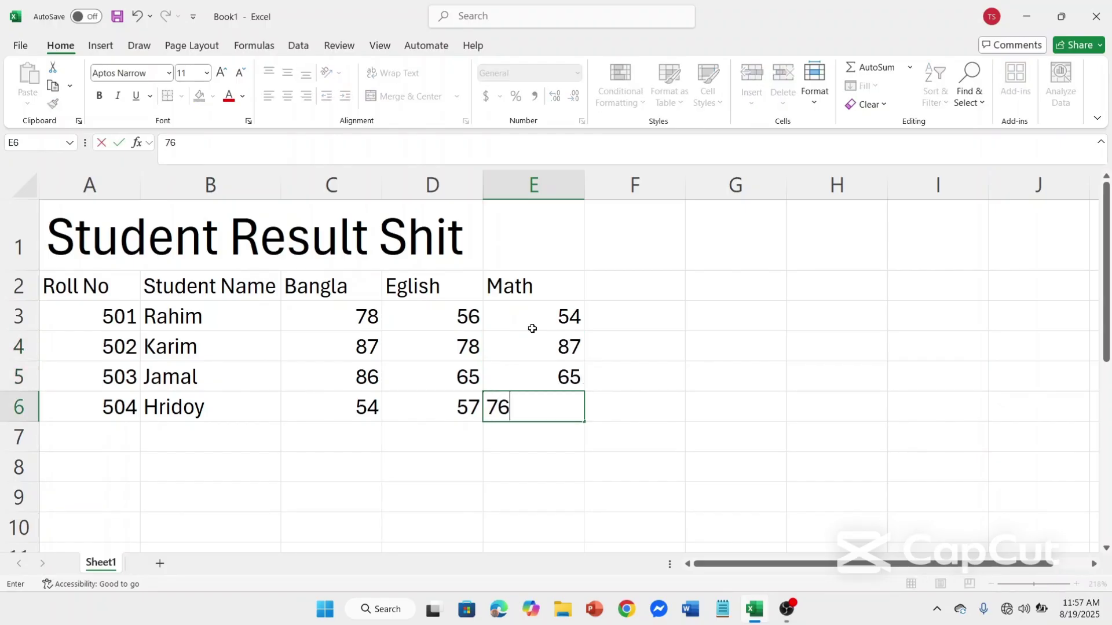
key("Return")
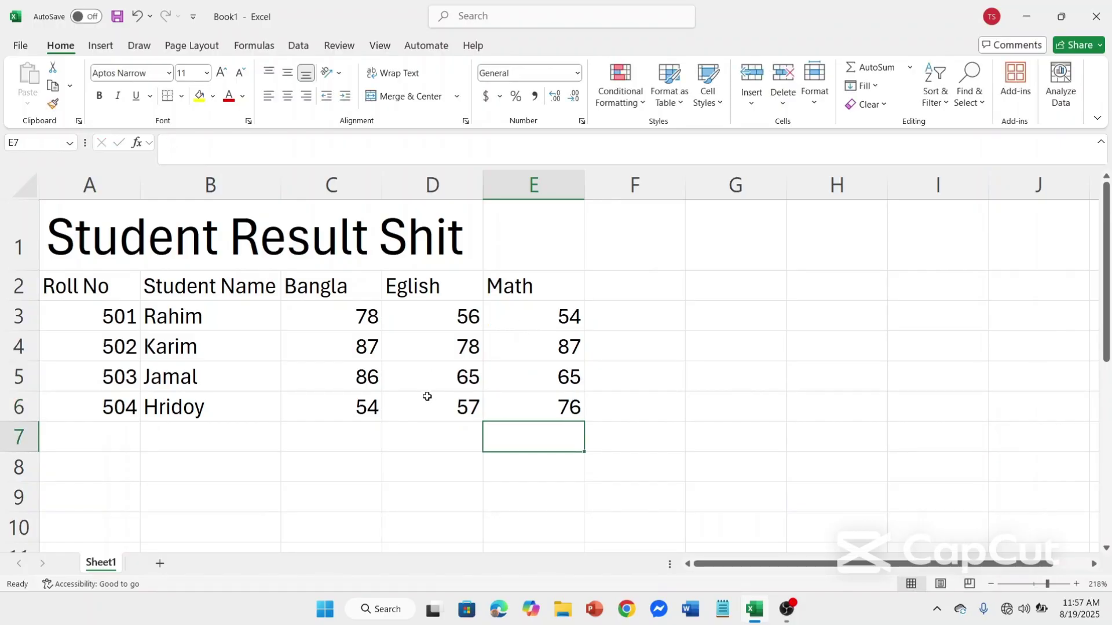
Step: Add the header "Total" in cell F2, beside the Math column
left_click_drag(352, 327, 523, 426)
left_click(715, 372)
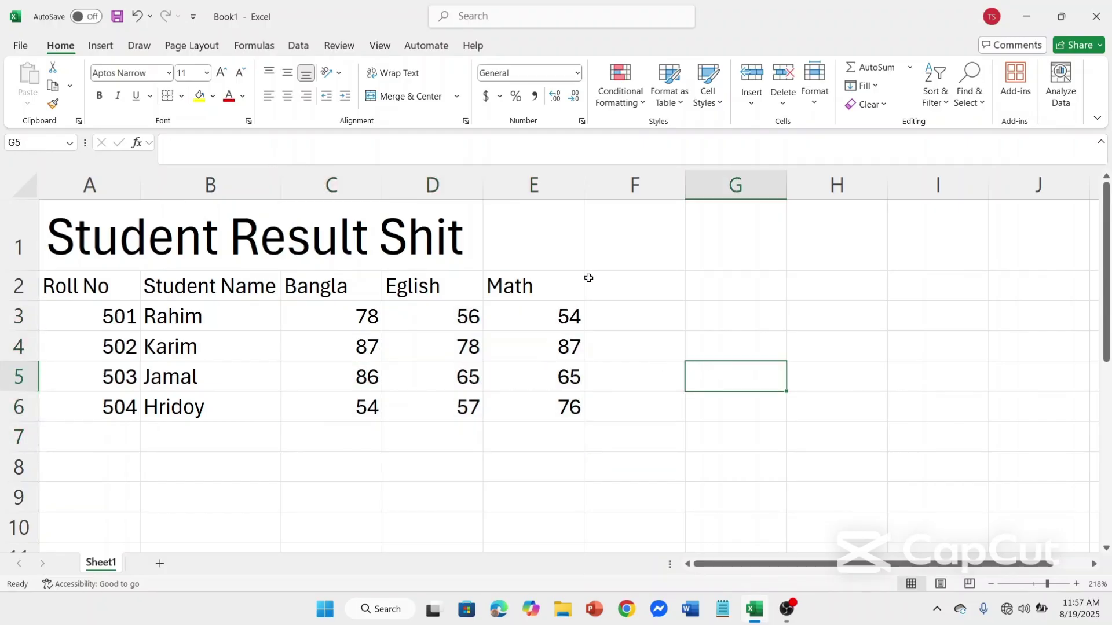
left_click(643, 294)
double_click(641, 295)
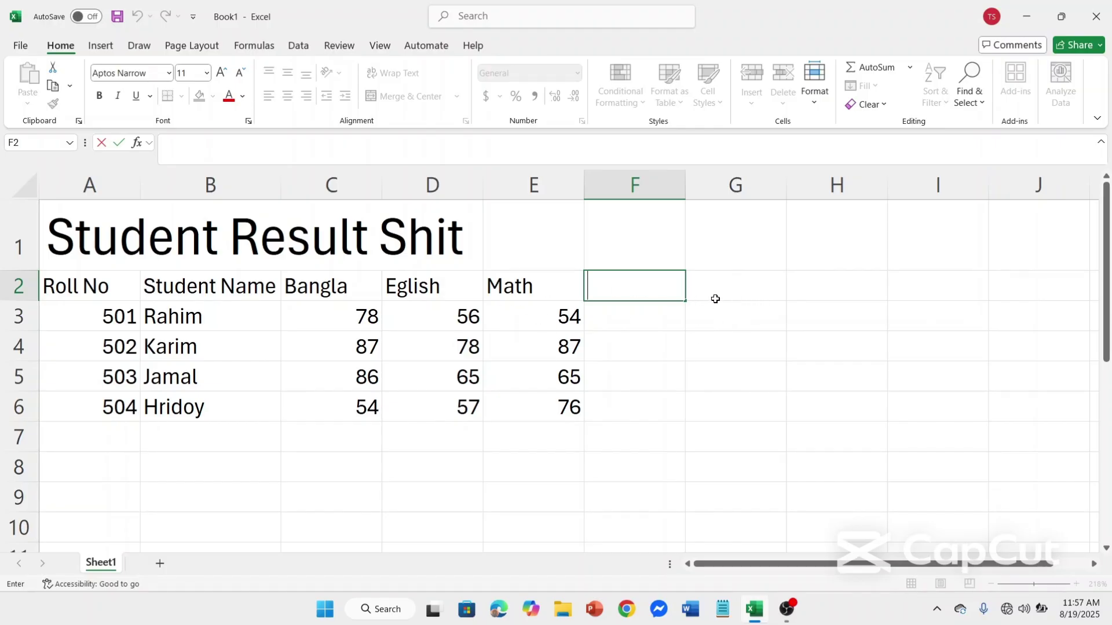
left_click(641, 288)
type("Total")
double_click(630, 322)
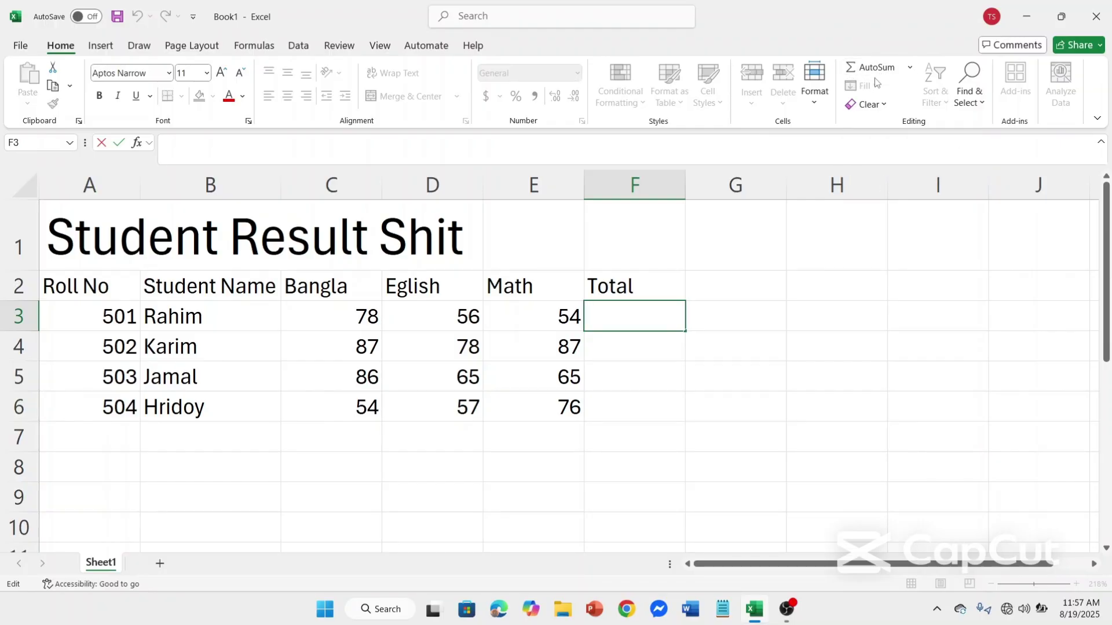
left_click(909, 67)
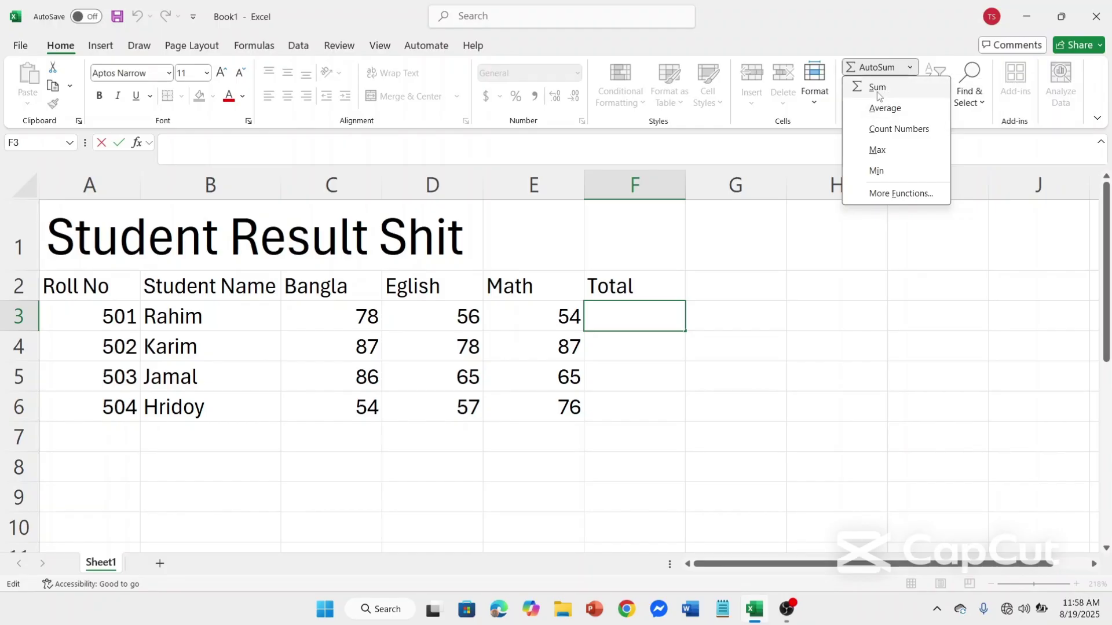
key("Escape")
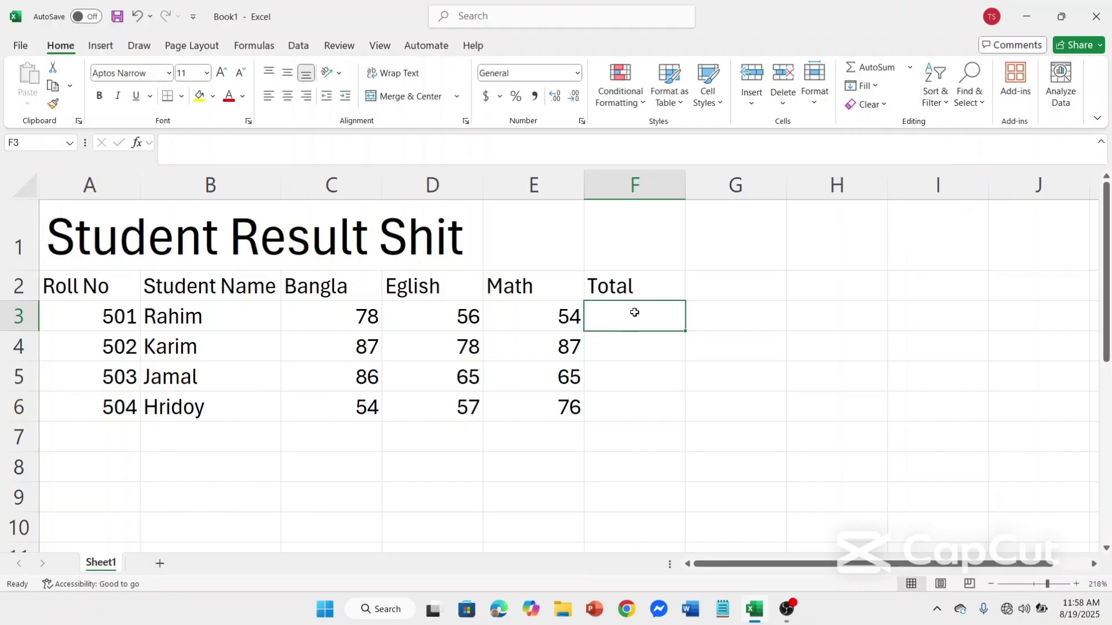
Step: Sum C3:E3 into cell F3 with AutoSum, and fill the formula down the Total column to F6
left_click(915, 68)
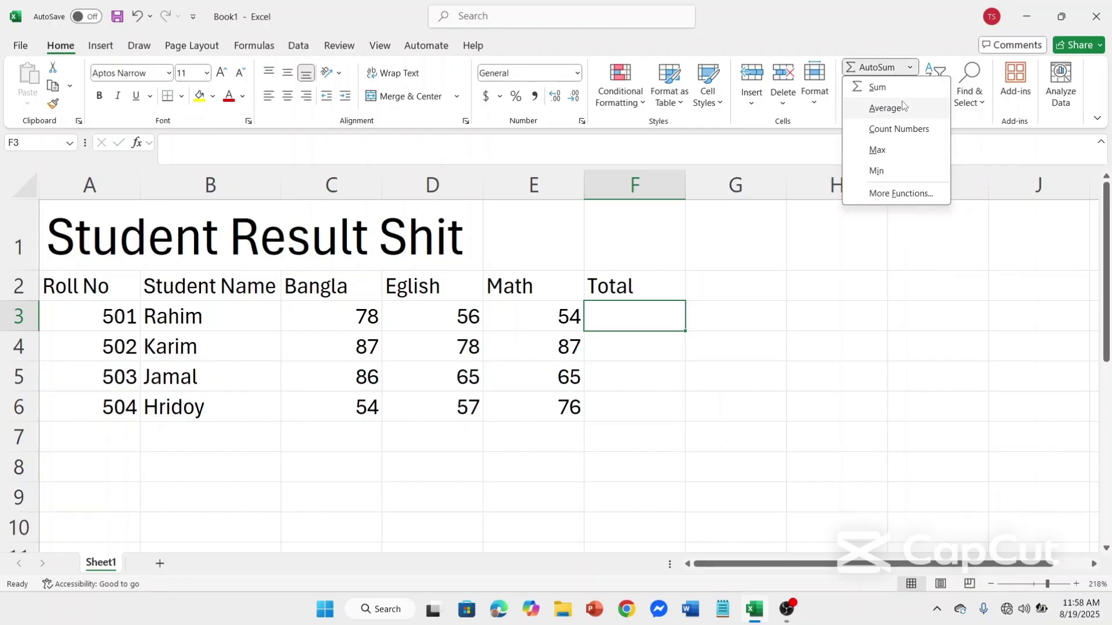
left_click(877, 86)
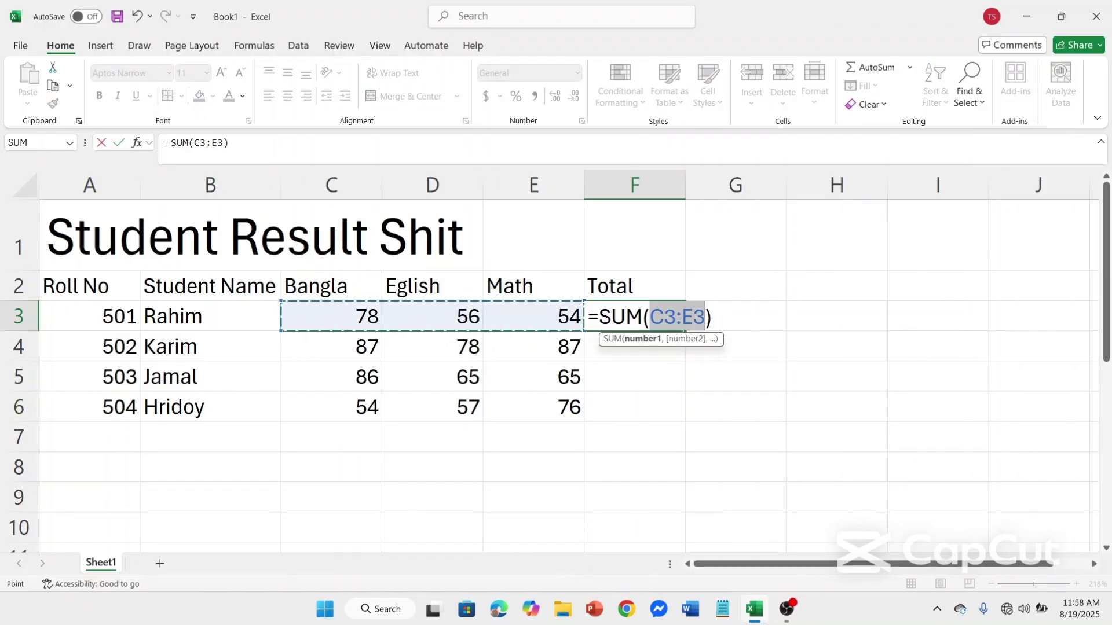
key("Return")
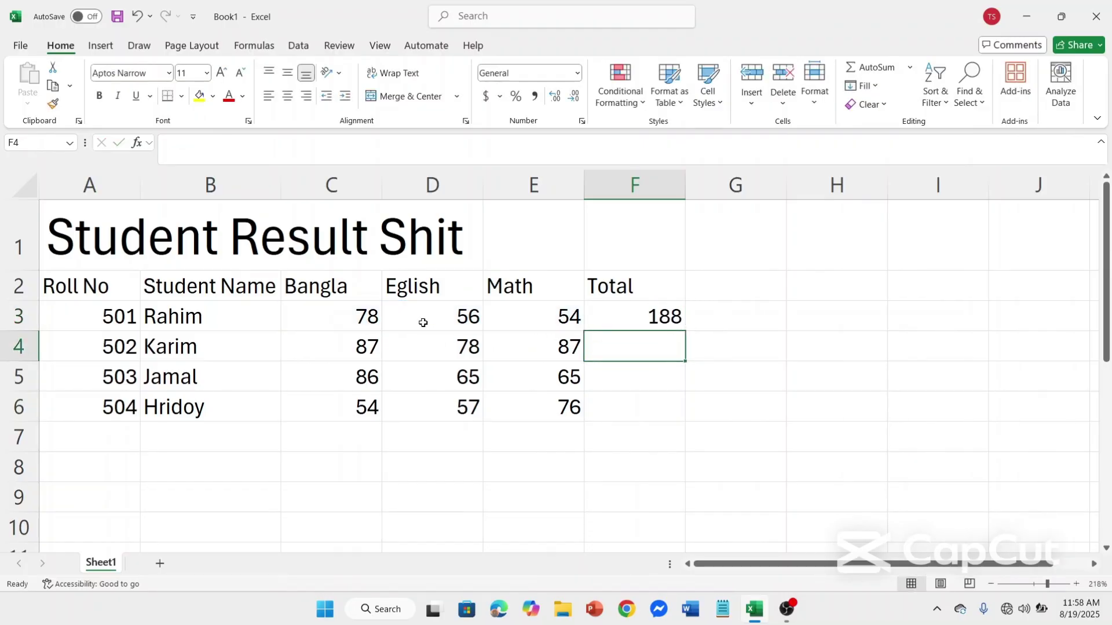
left_click(664, 317)
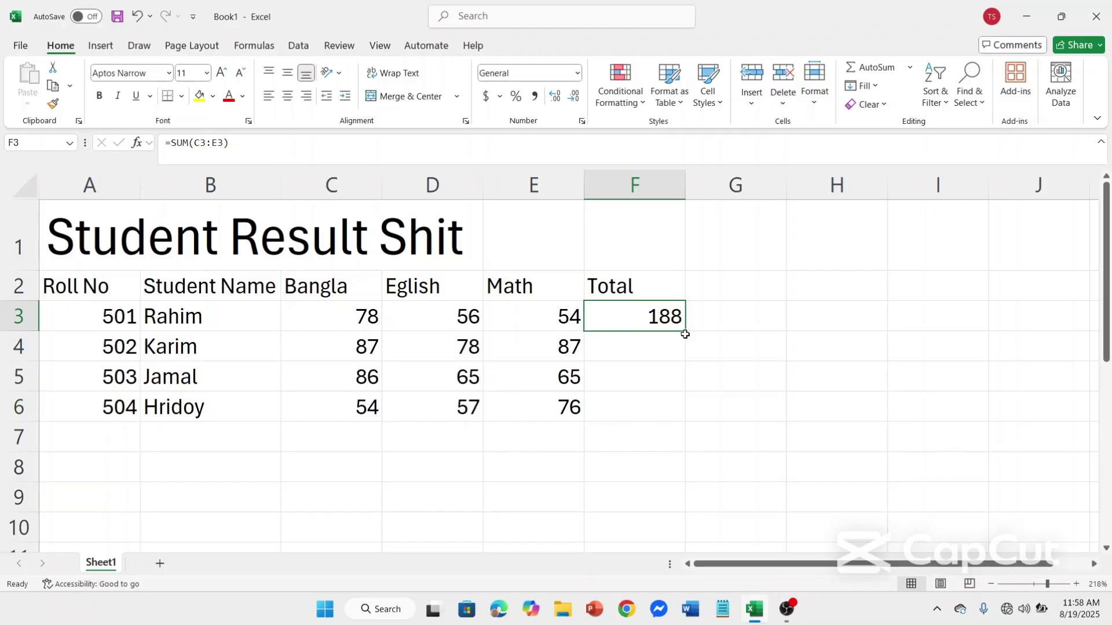
left_click_drag(687, 330, 699, 410)
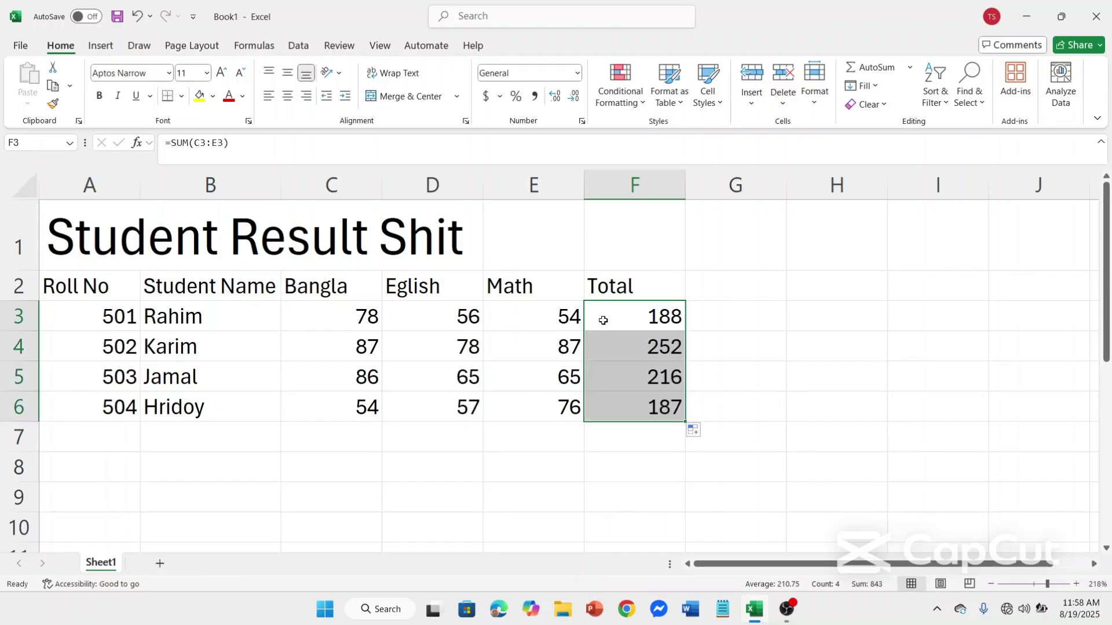
right_click(626, 403)
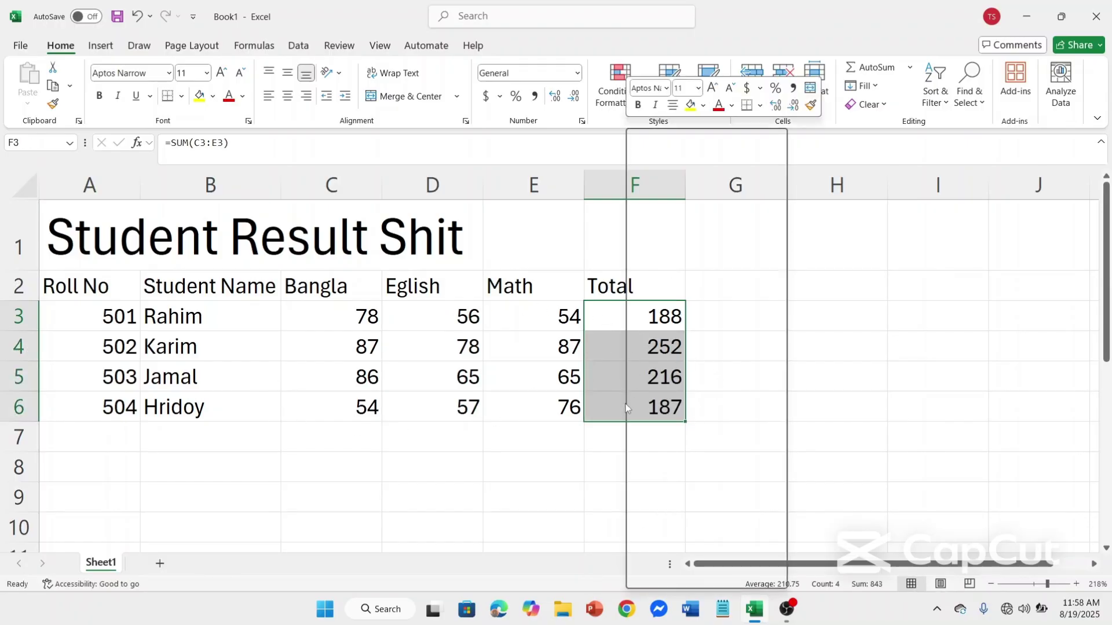
left_click(850, 332)
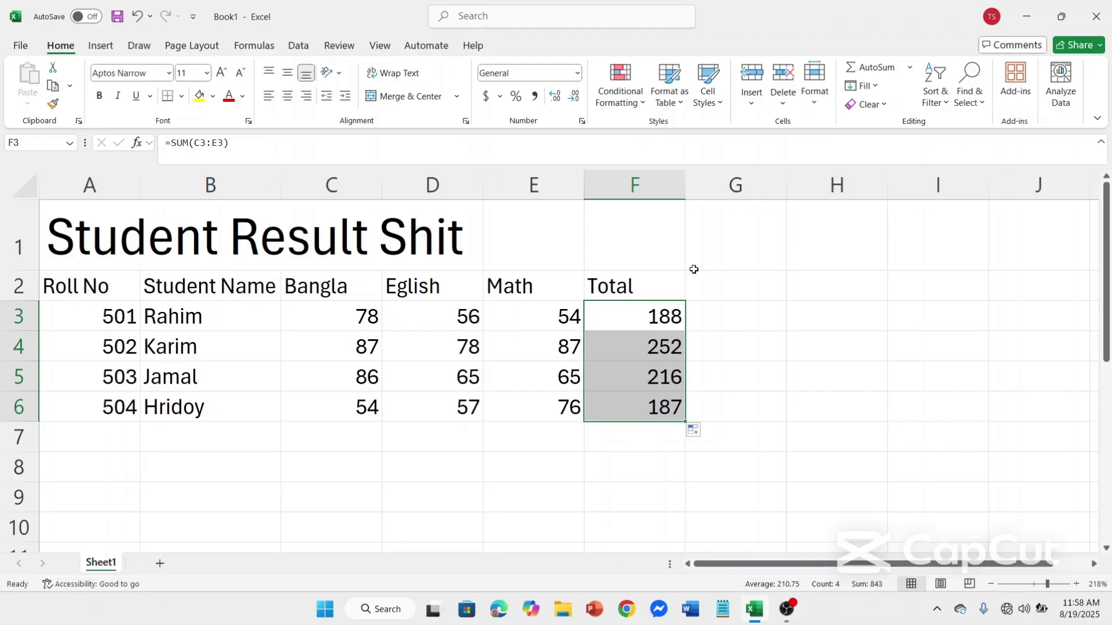
Step: Add the header "Avarage" in cell G2, beside the Total column
double_click(747, 284)
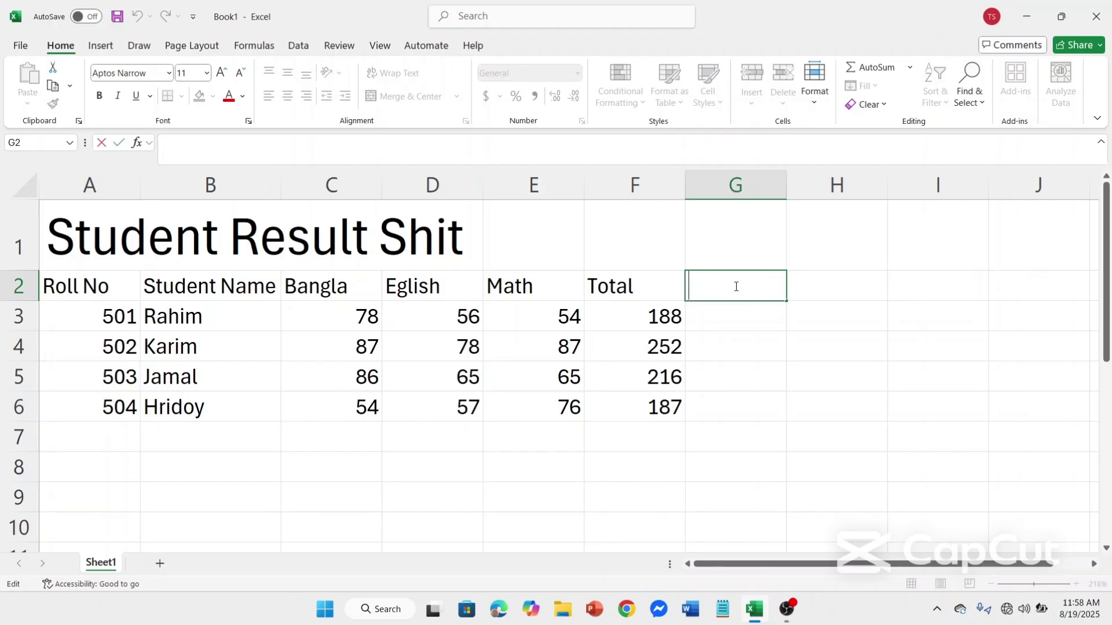
double_click(819, 409)
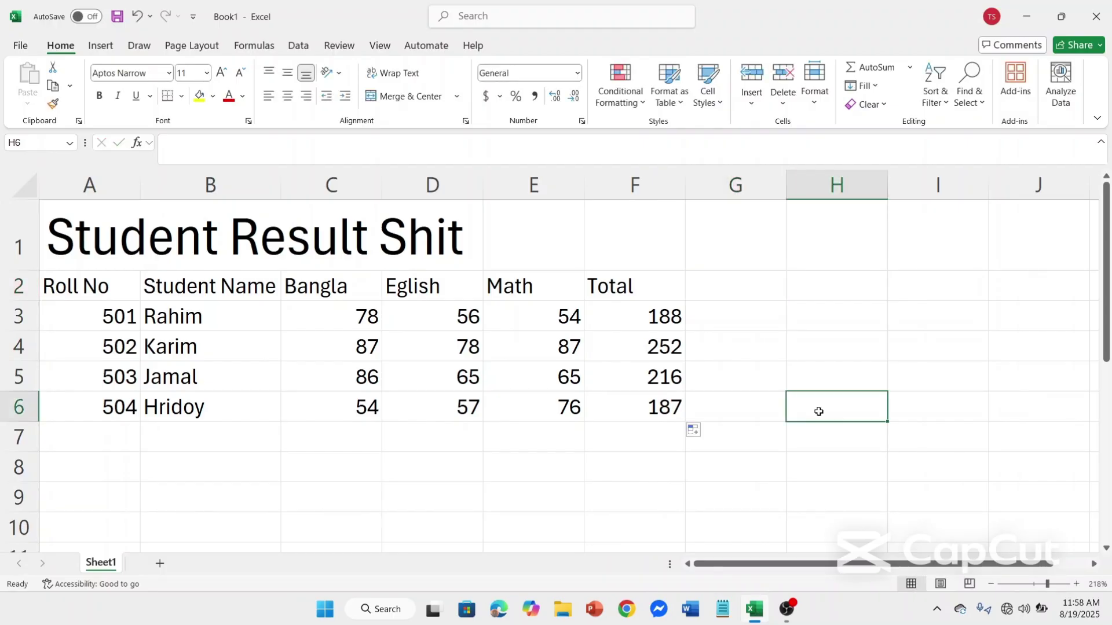
left_click(737, 277)
type("A")
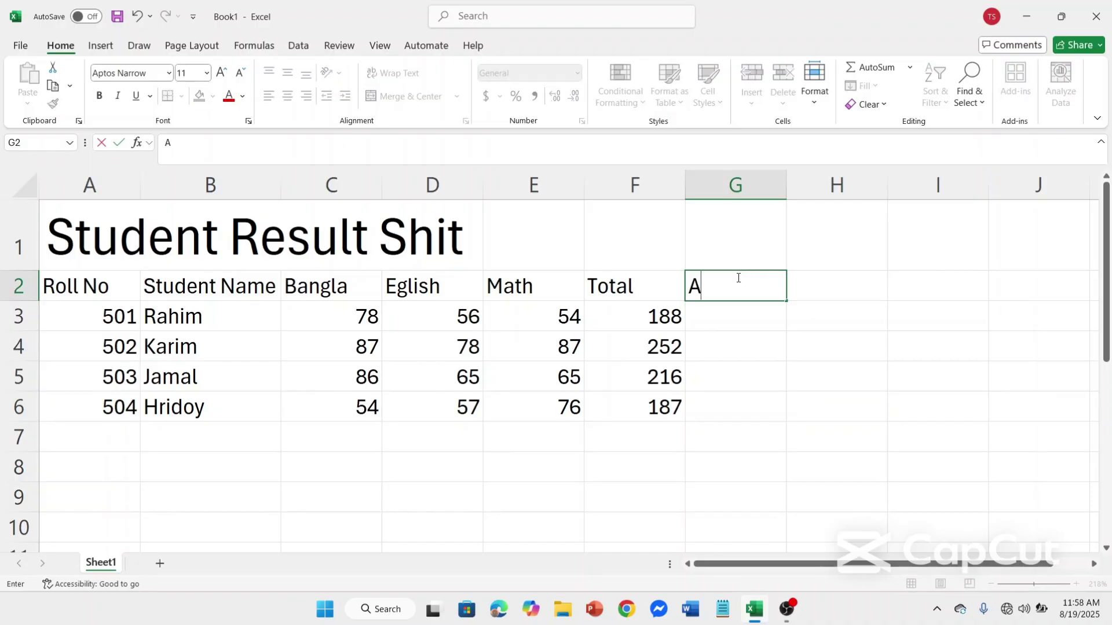
type("varage")
left_click(720, 322)
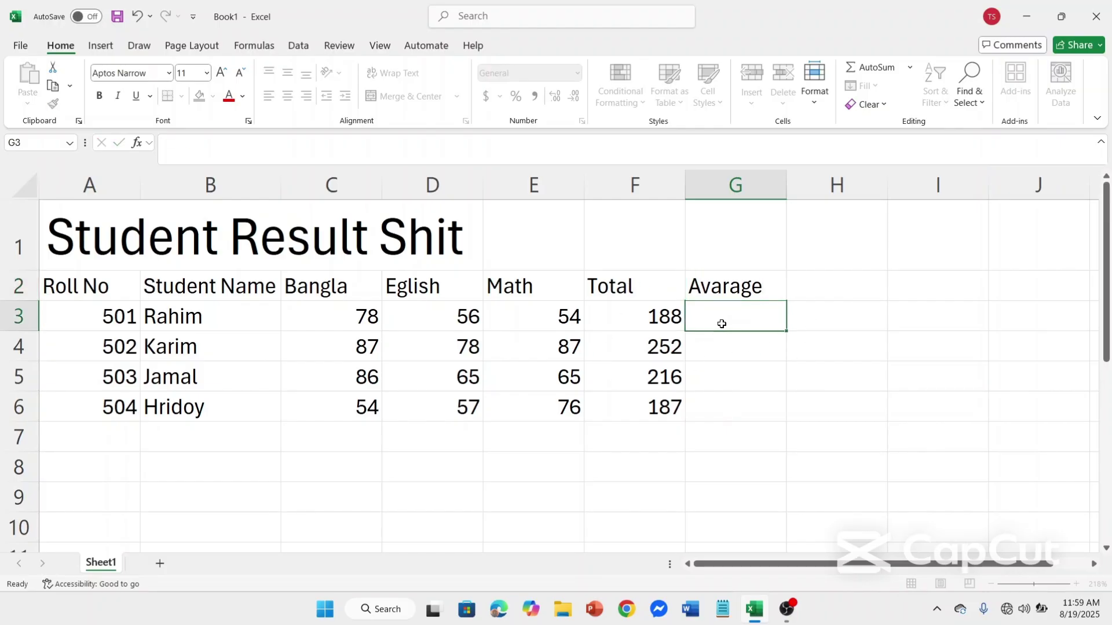
Step: Try an AVERAGE formula in G3 with only cell C3 as its argument, and clear the cell
double_click(725, 316)
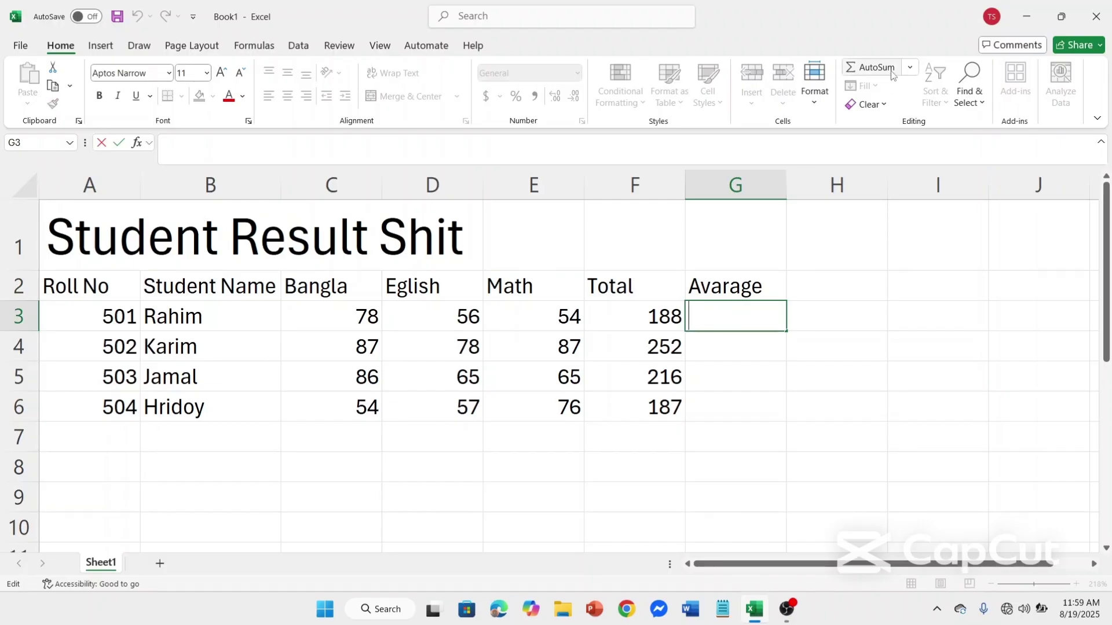
left_click_drag(828, 400, 727, 300)
left_click(732, 304)
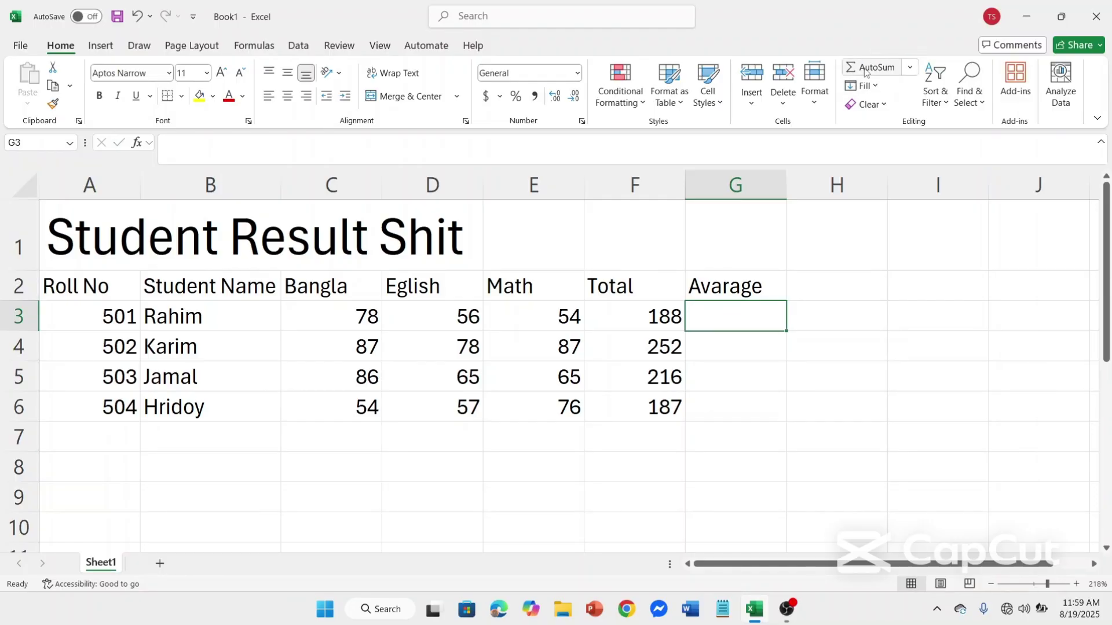
left_click(914, 67)
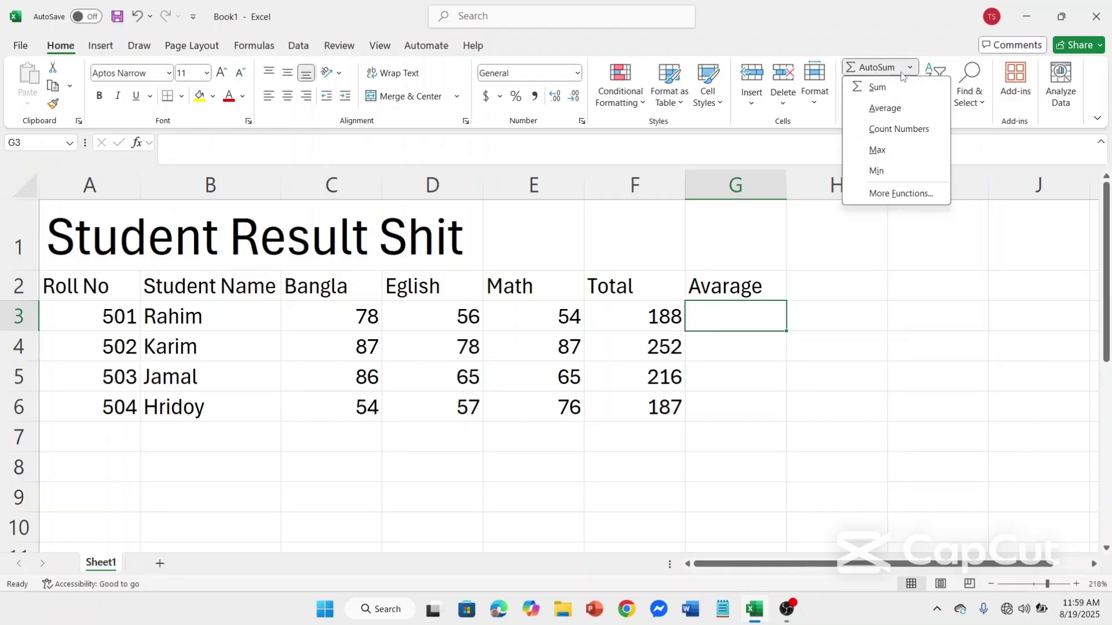
left_click(885, 108)
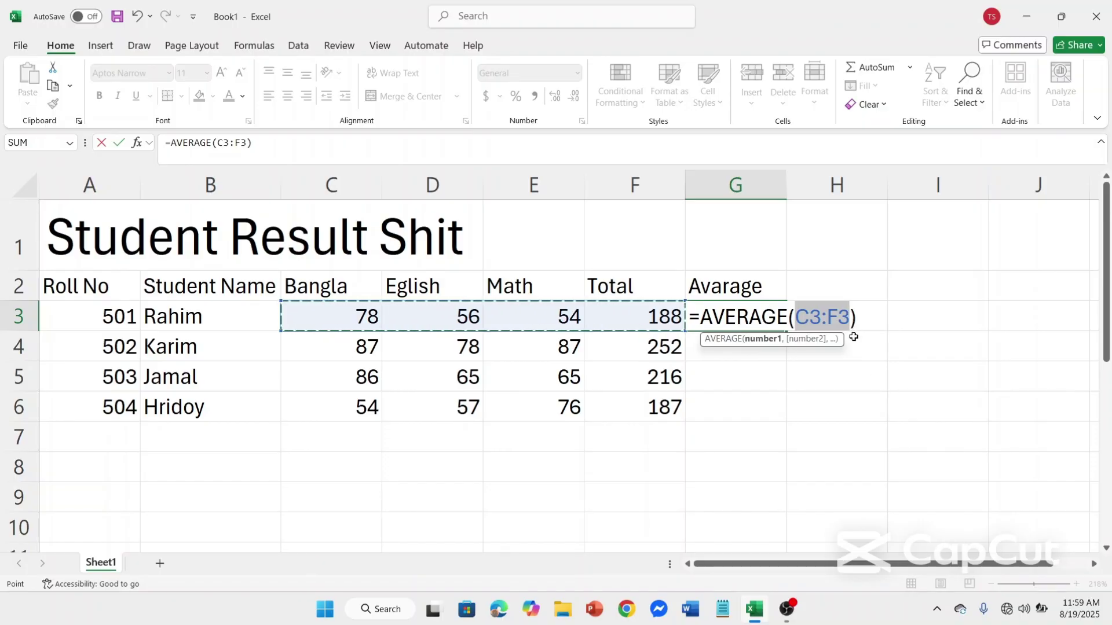
key("BackSpace")
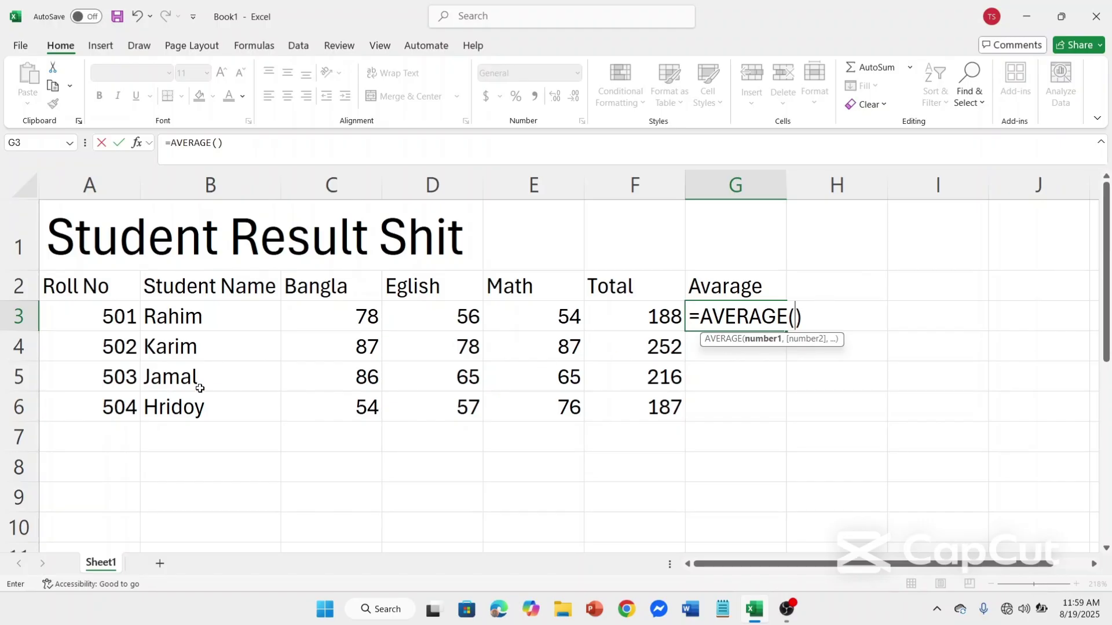
left_click(363, 318)
left_click(408, 318)
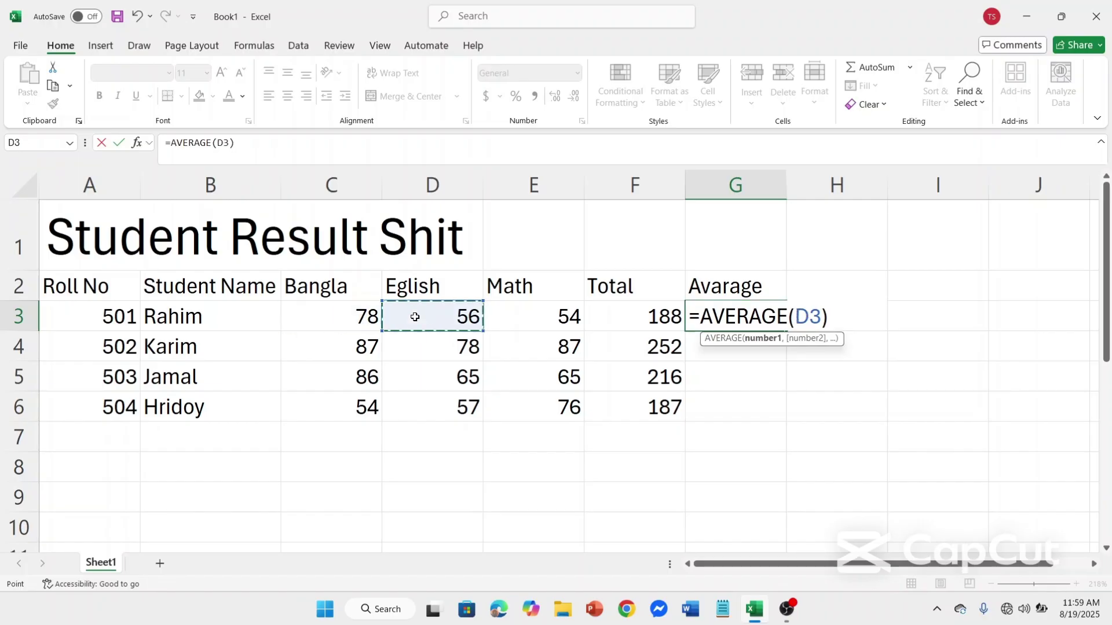
left_click(371, 319)
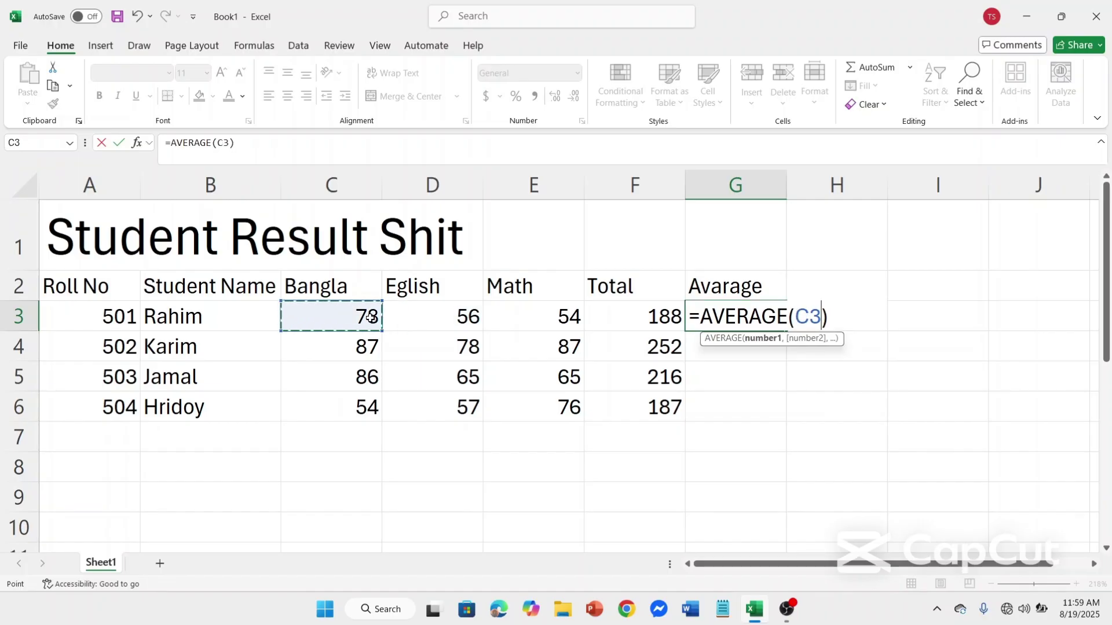
key("Return")
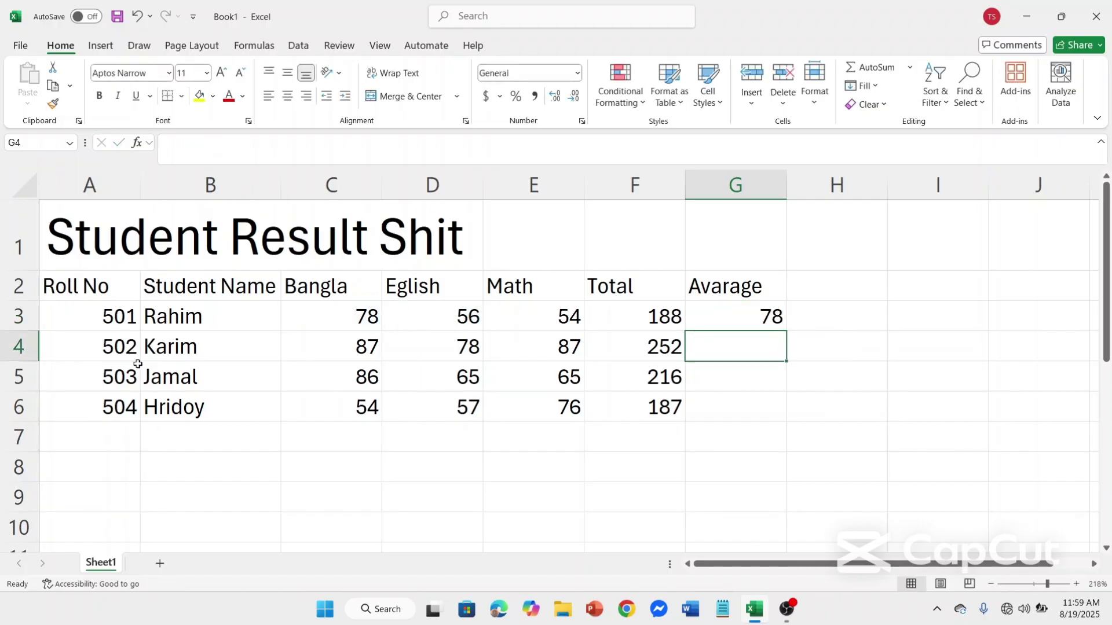
left_click(768, 313)
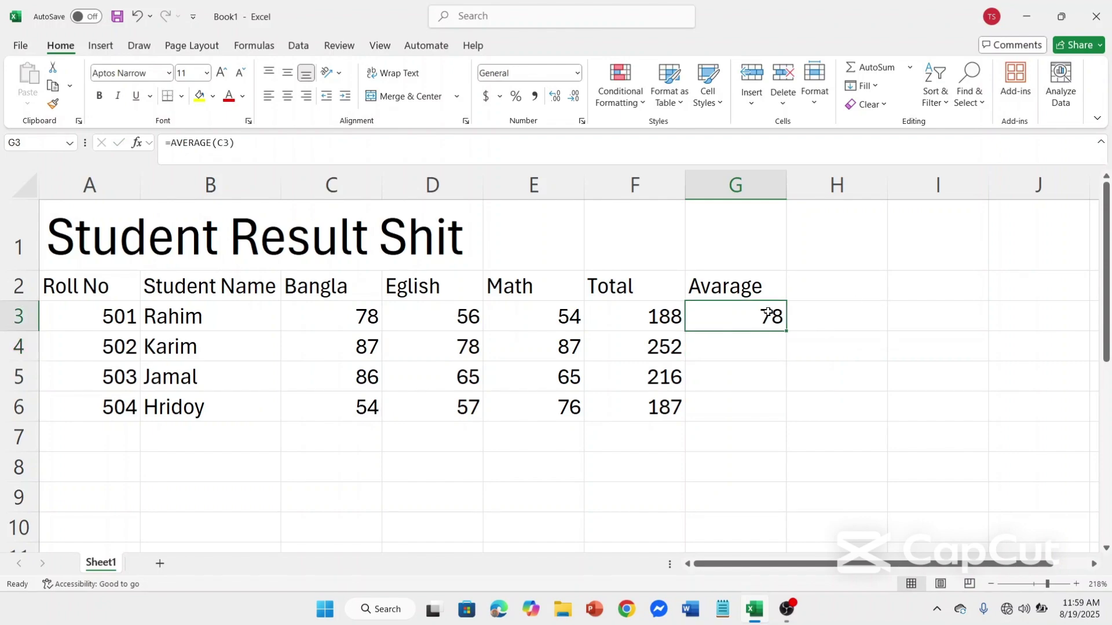
key("BackSpace")
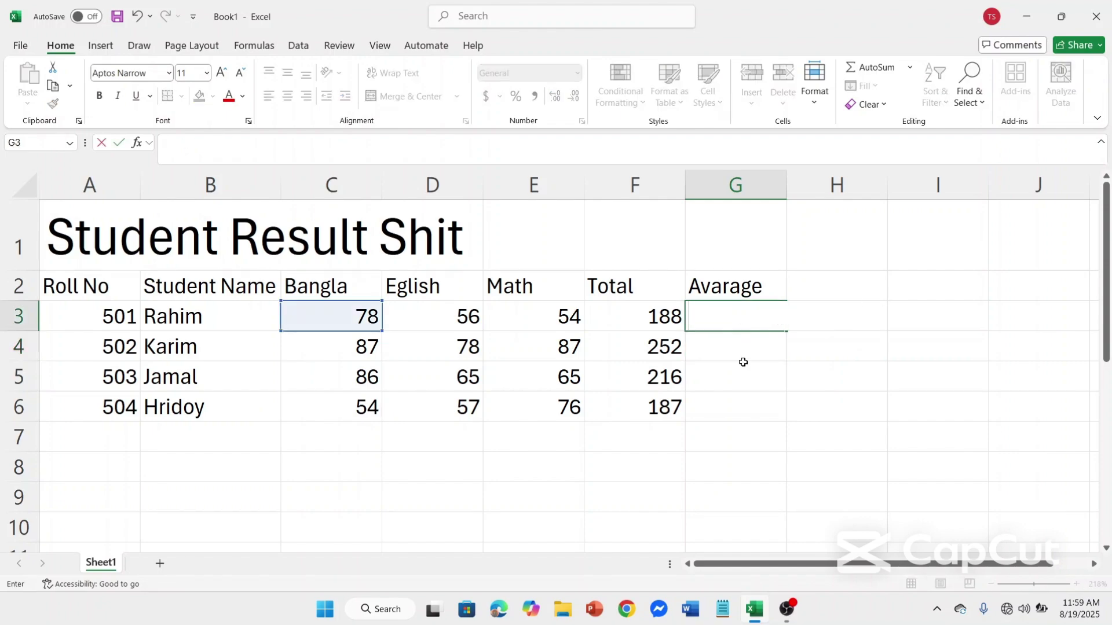
key("Escape")
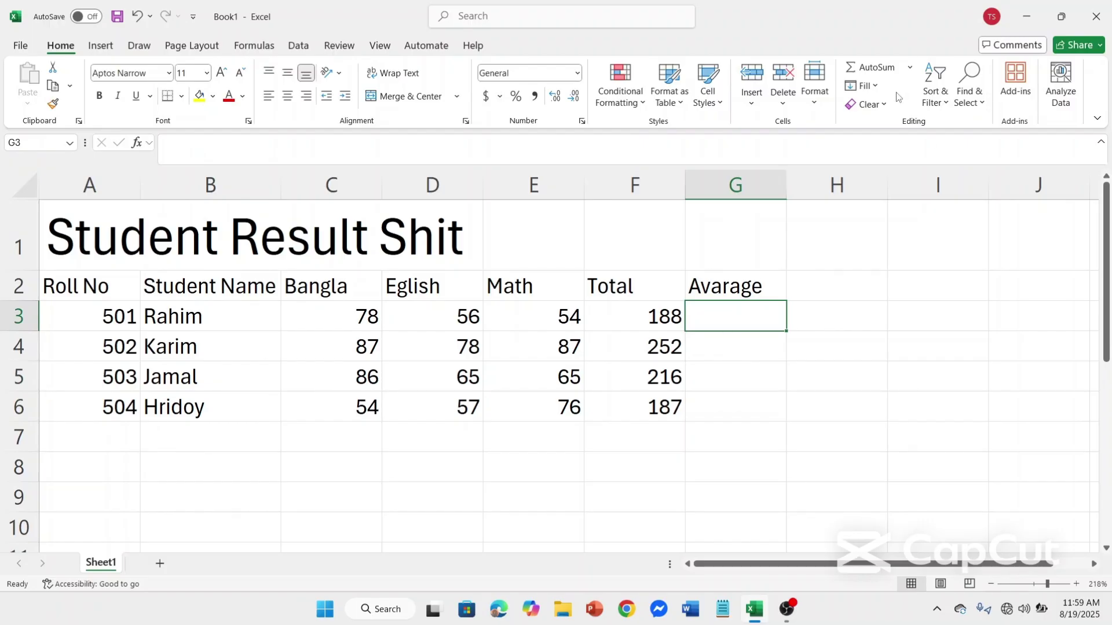
Step: Insert the AVERAGE function in G3 and change its range to C3:E3, leaving out the Total column
left_click(913, 66)
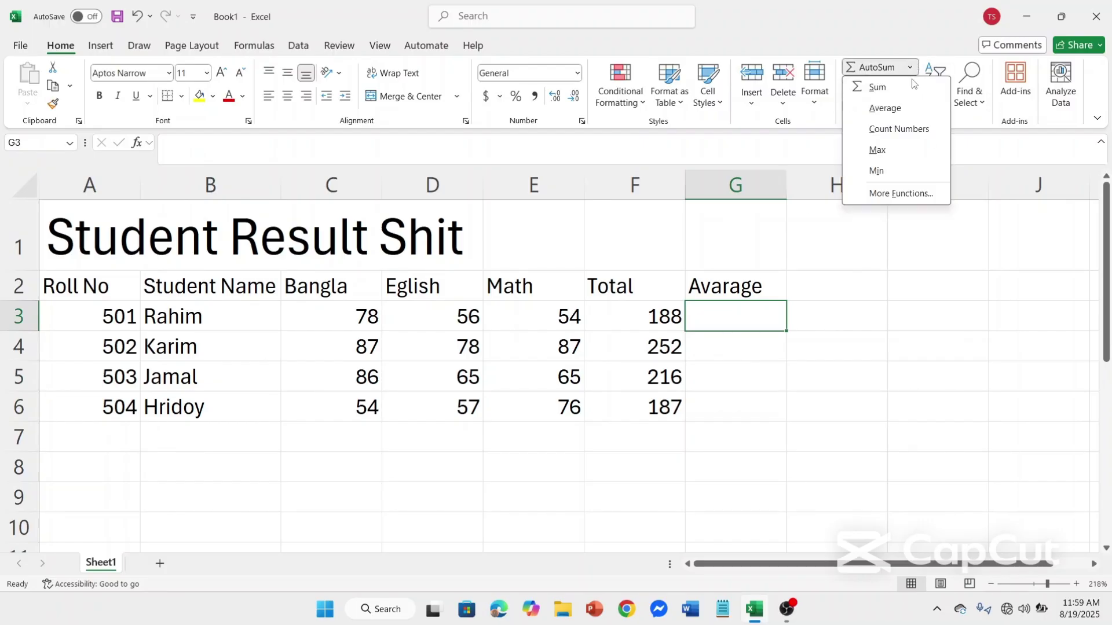
left_click(903, 115)
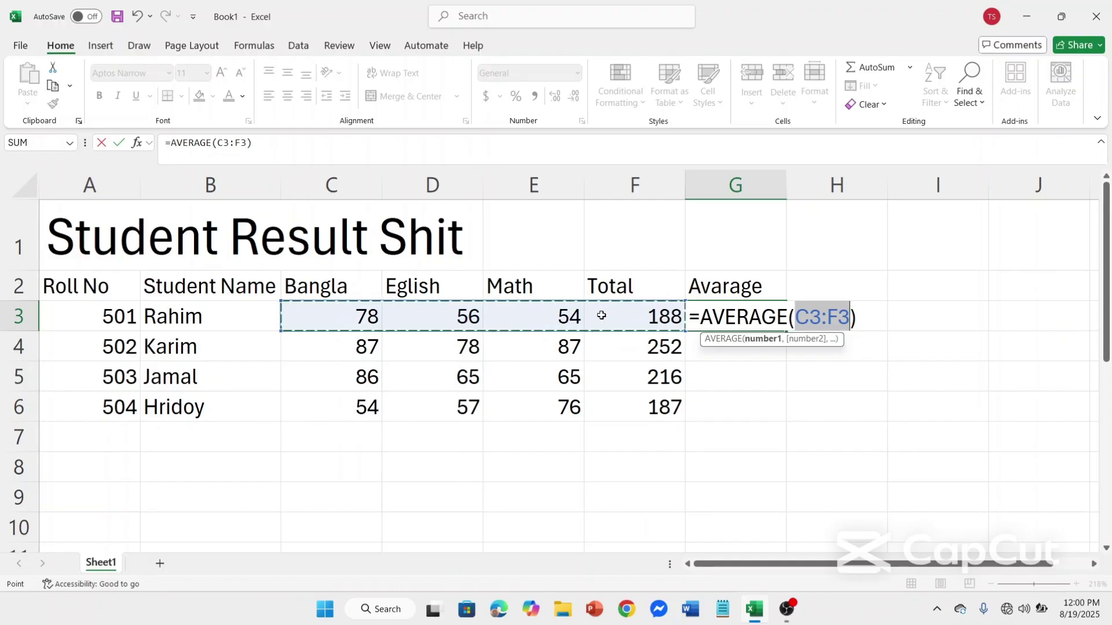
left_click_drag(701, 319, 750, 319)
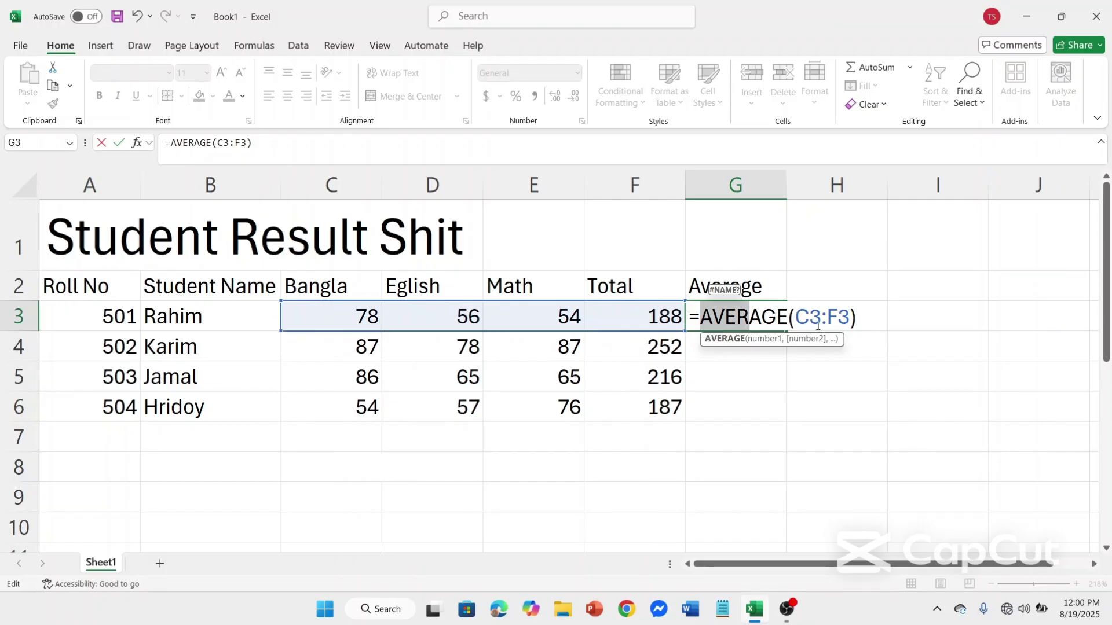
left_click(835, 320)
key("Right")
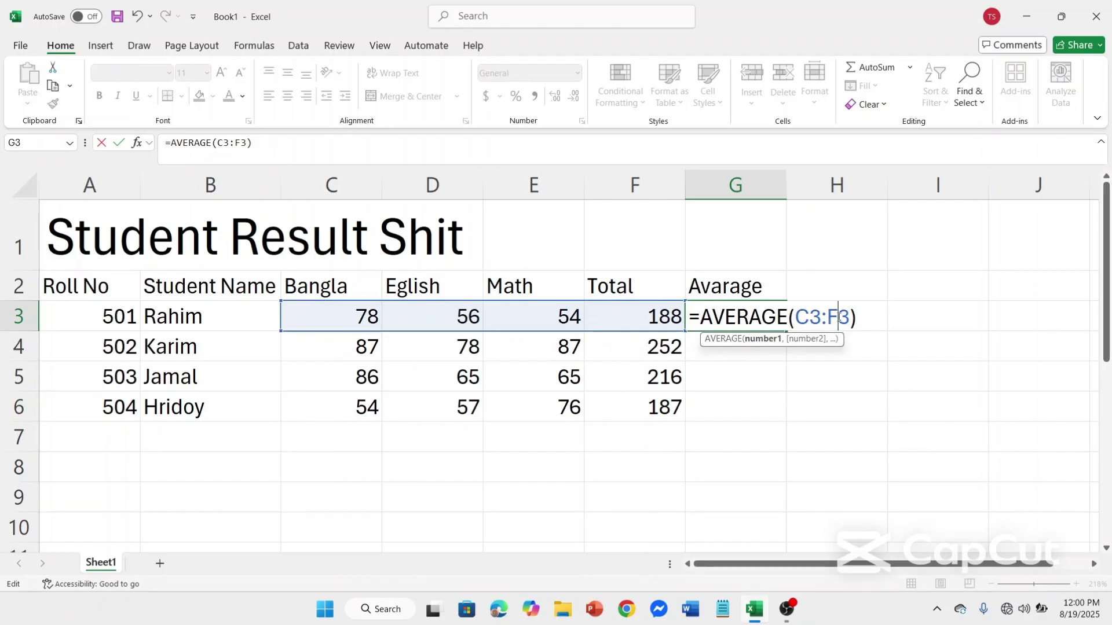
double_click(849, 318)
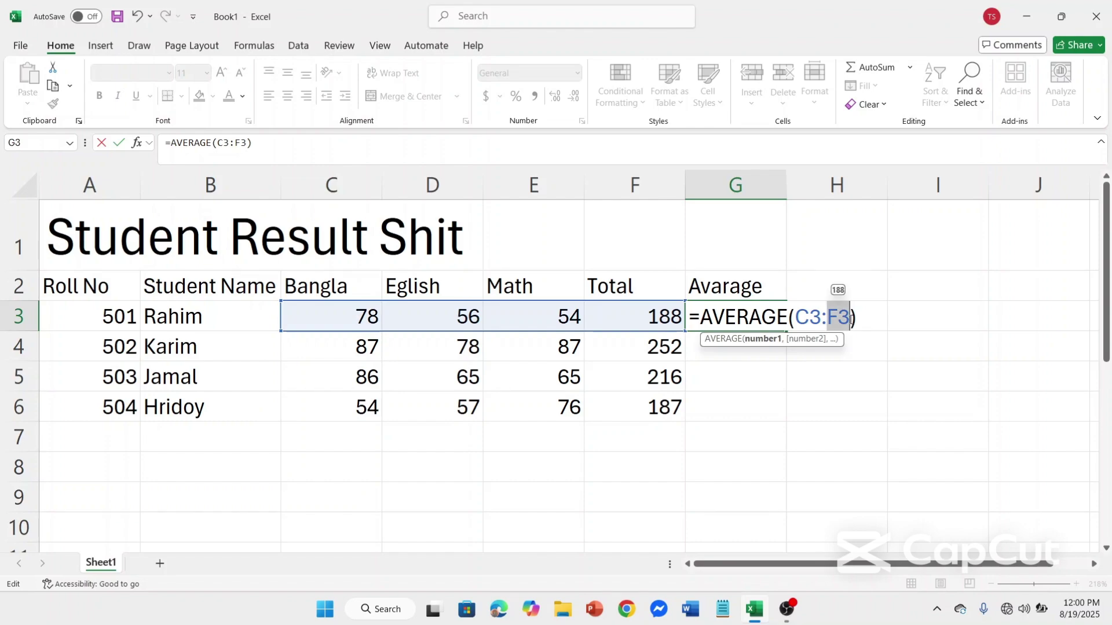
key("BackSpace")
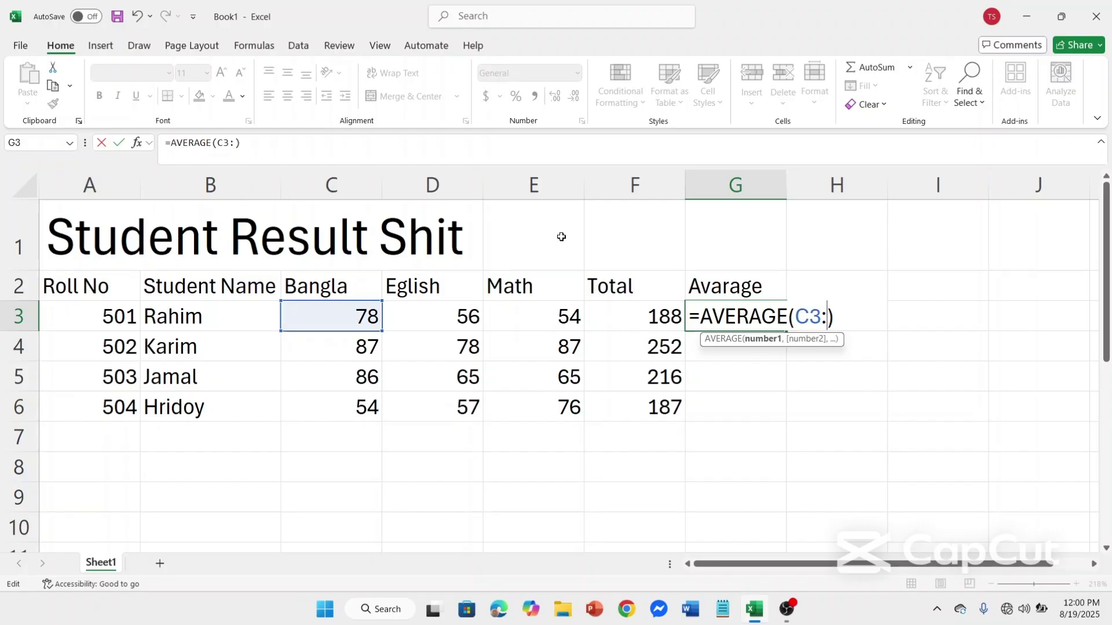
type("E")
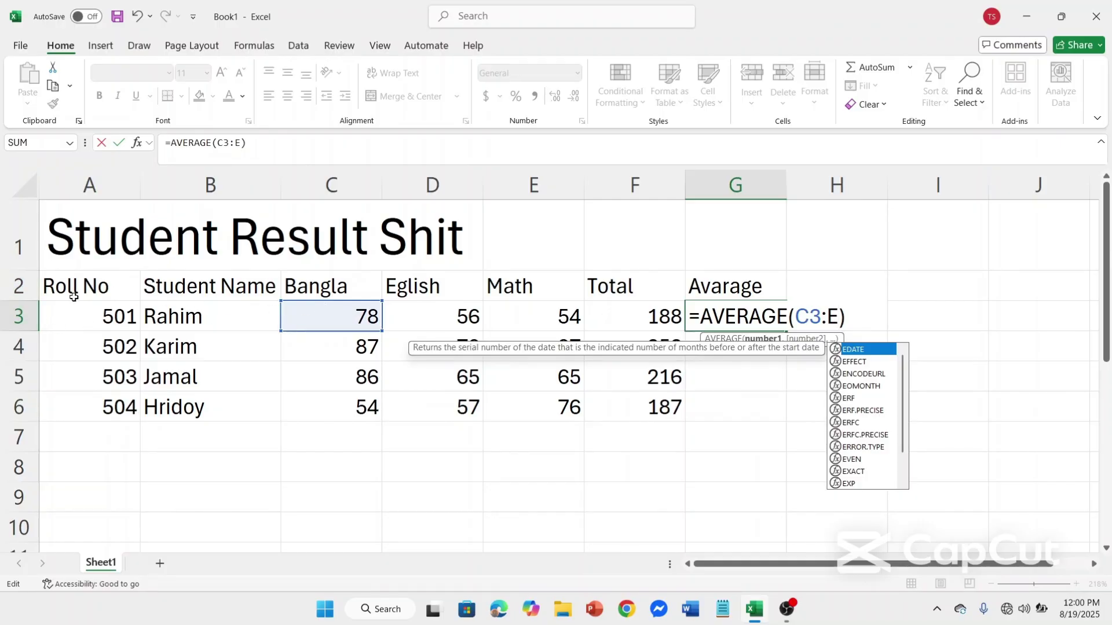
type("3")
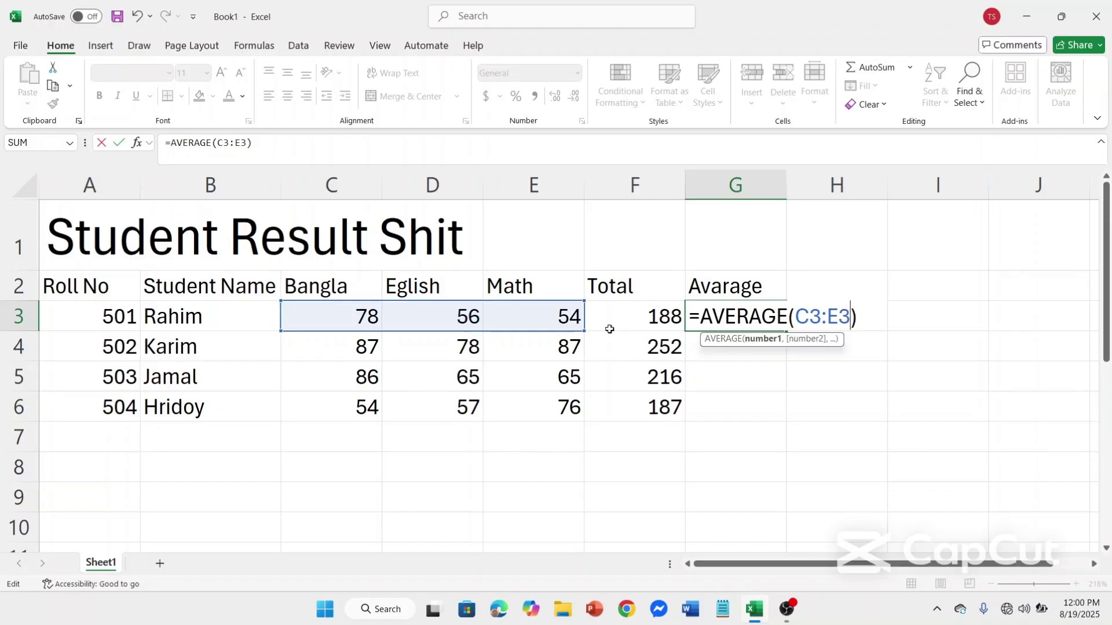
key("Return")
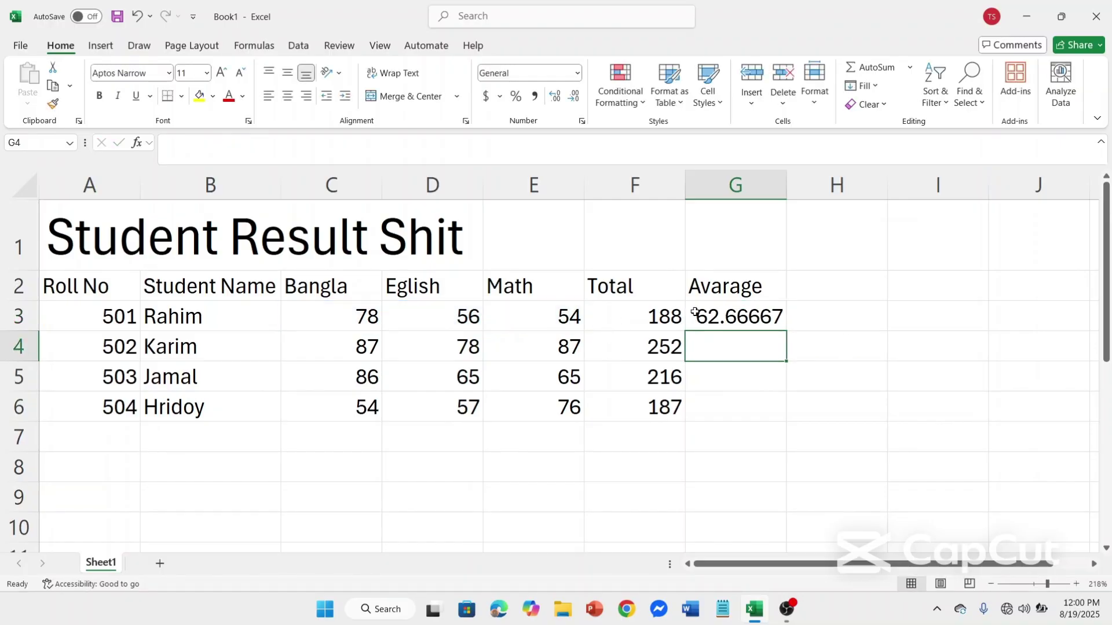
Step: Fill the average formula from G3 down to G6 for the remaining students
right_click(744, 325)
key("Escape")
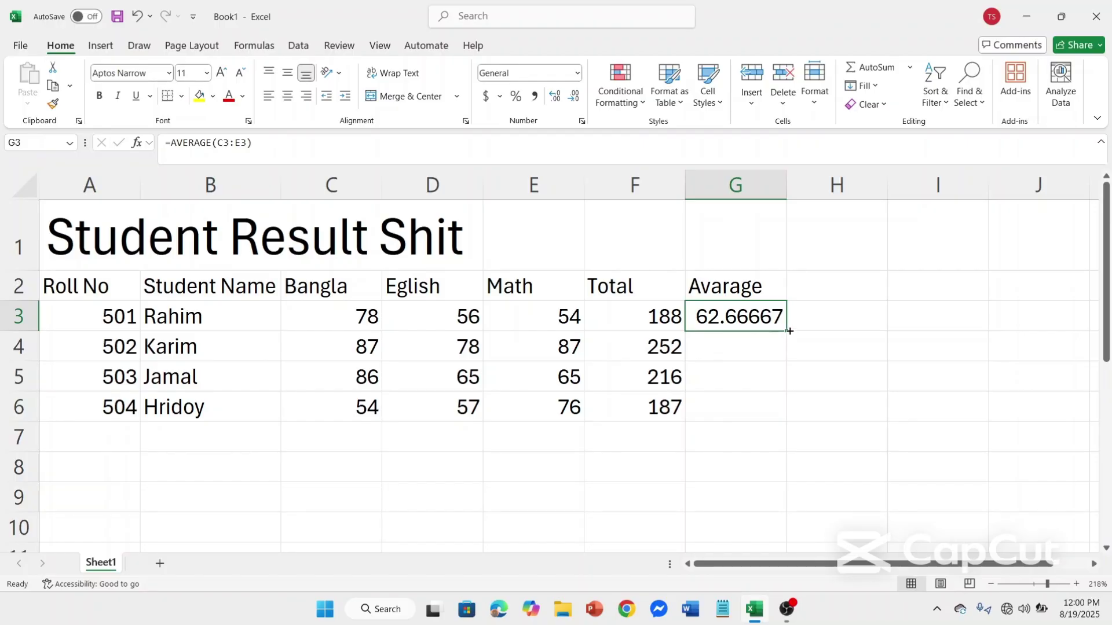
left_click_drag(787, 331, 798, 433)
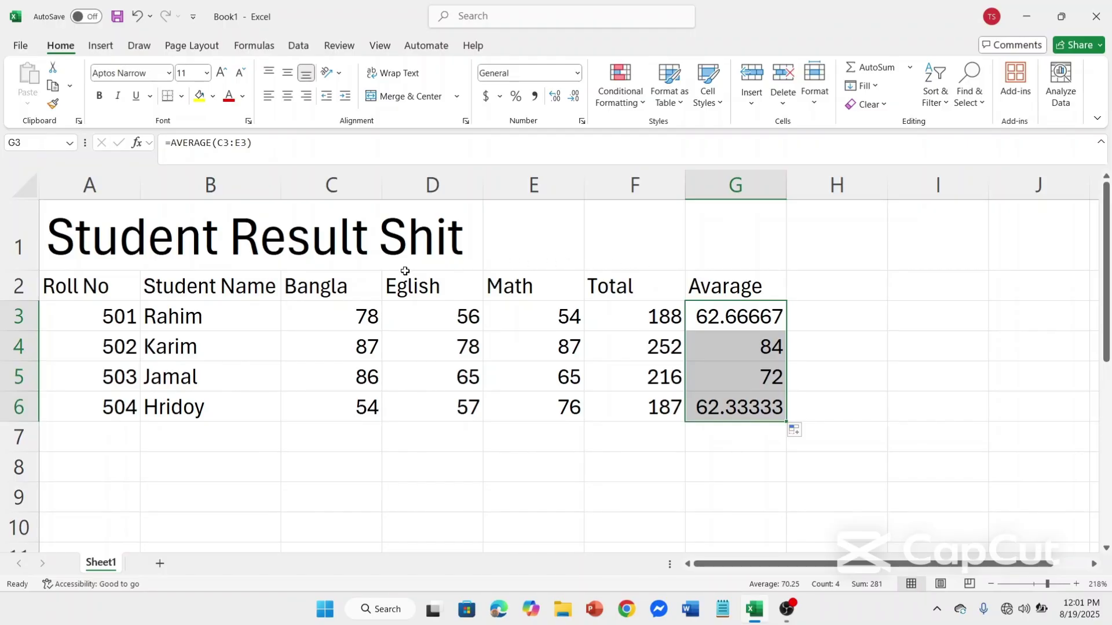
Step: Try plain horizontal center alignment on the title across A1:G1, switching it on and off
right_click(233, 327)
left_click(614, 498)
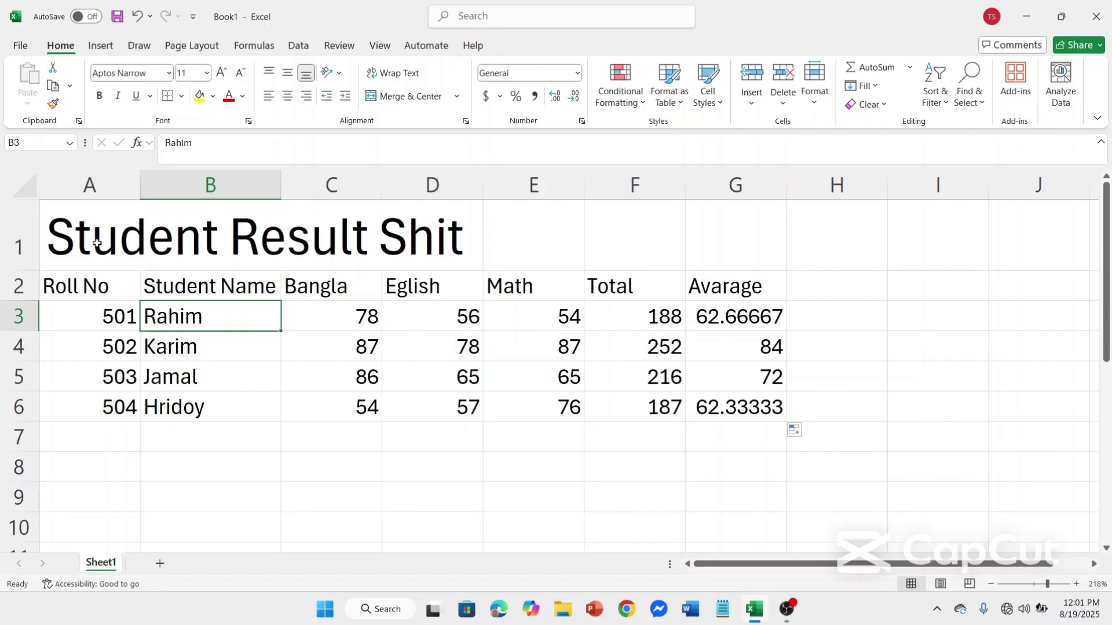
left_click_drag(50, 236, 704, 240)
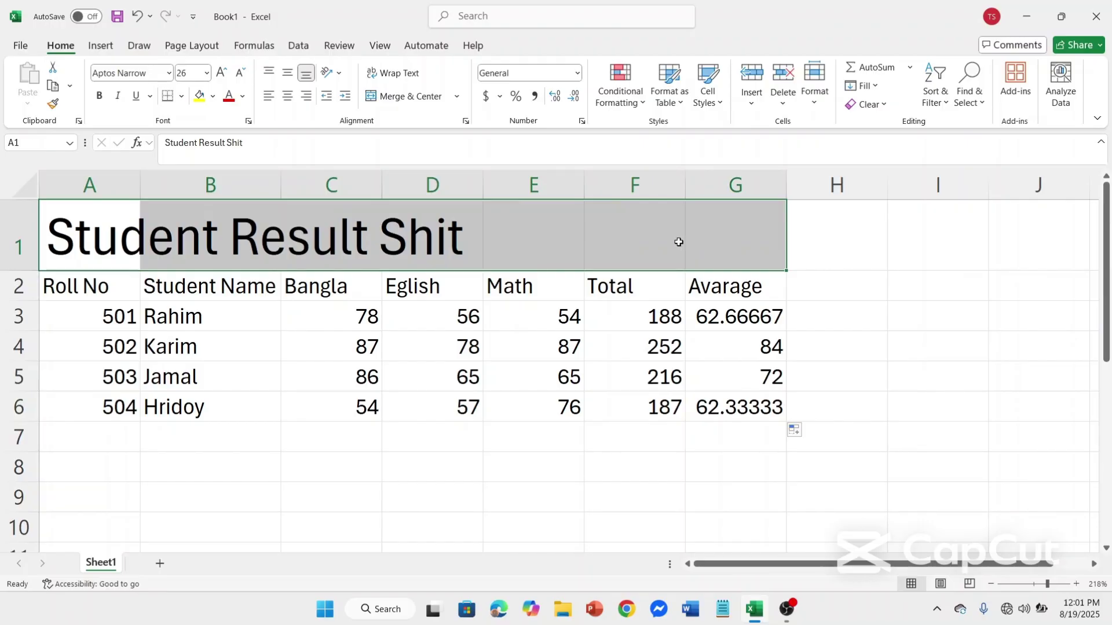
left_click(289, 97)
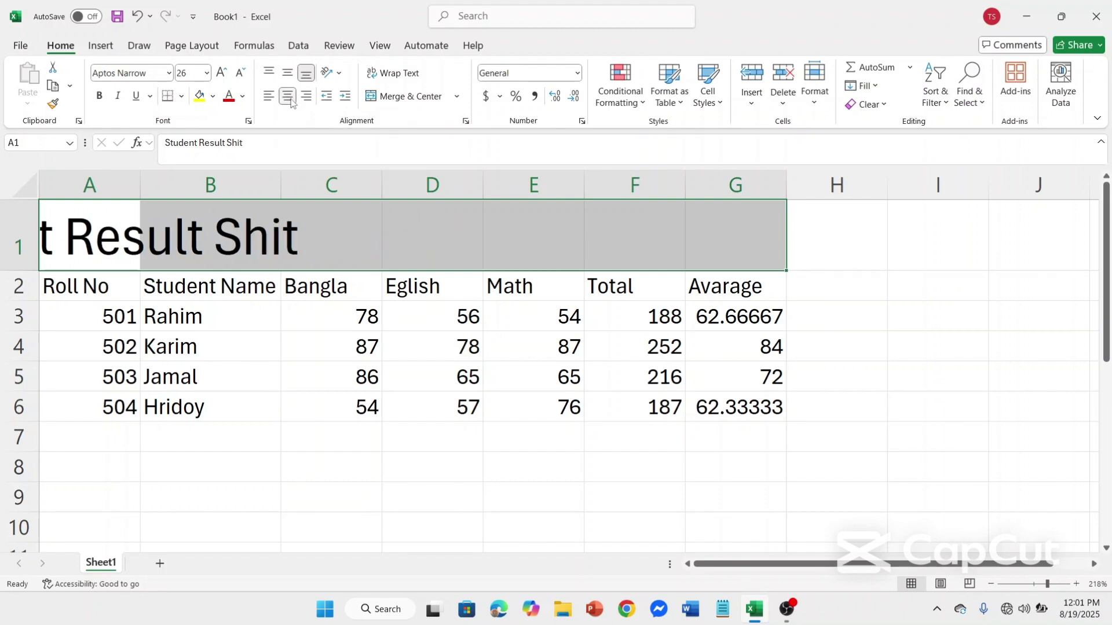
left_click(289, 97)
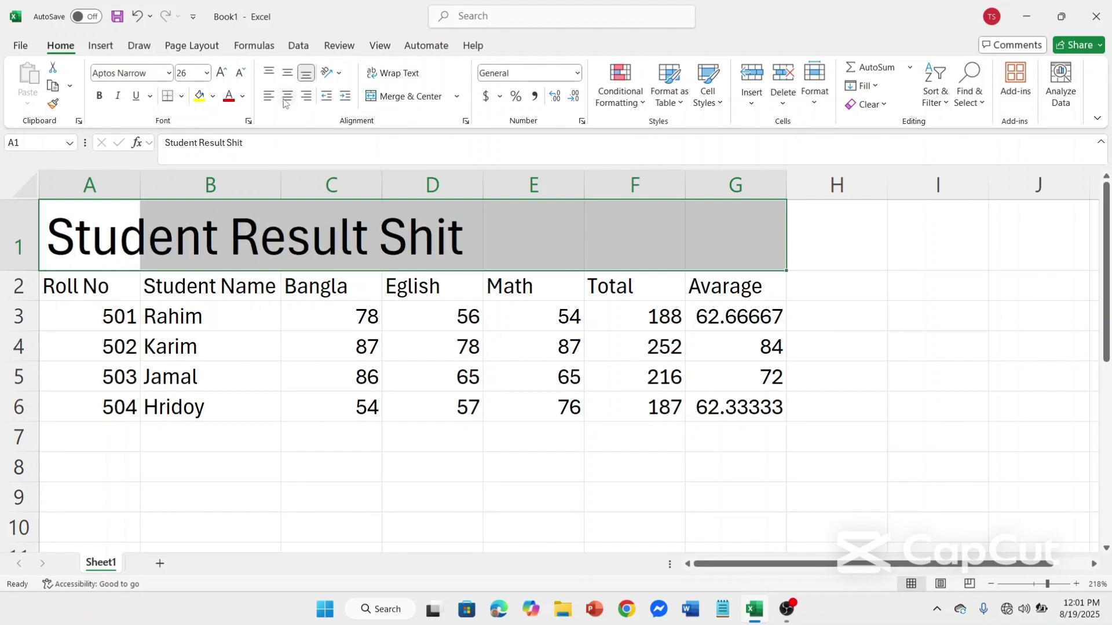
right_click(273, 99)
left_click(273, 101)
left_click(273, 101)
left_click(290, 97)
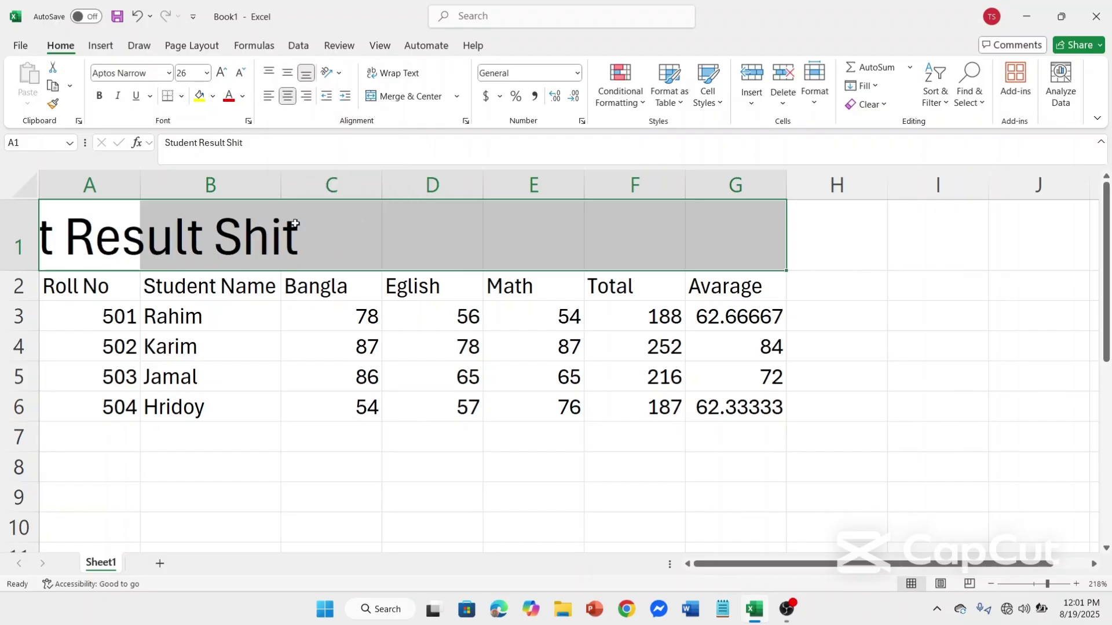
left_click(289, 96)
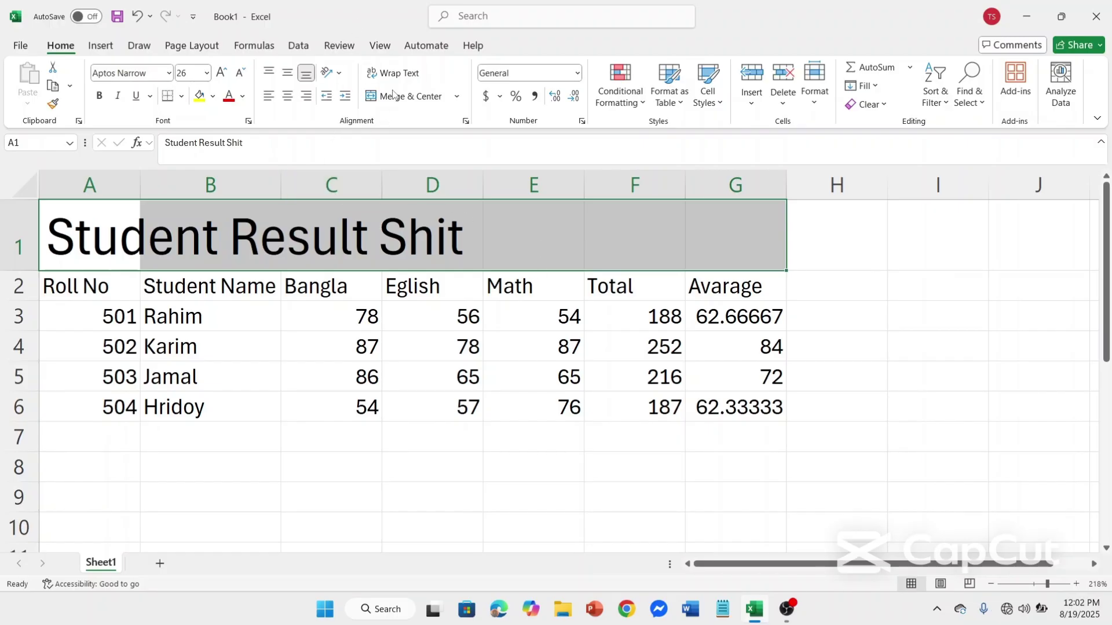
Step: Merge and center the title across A1:G1 so it spans all the table columns
right_click(407, 101)
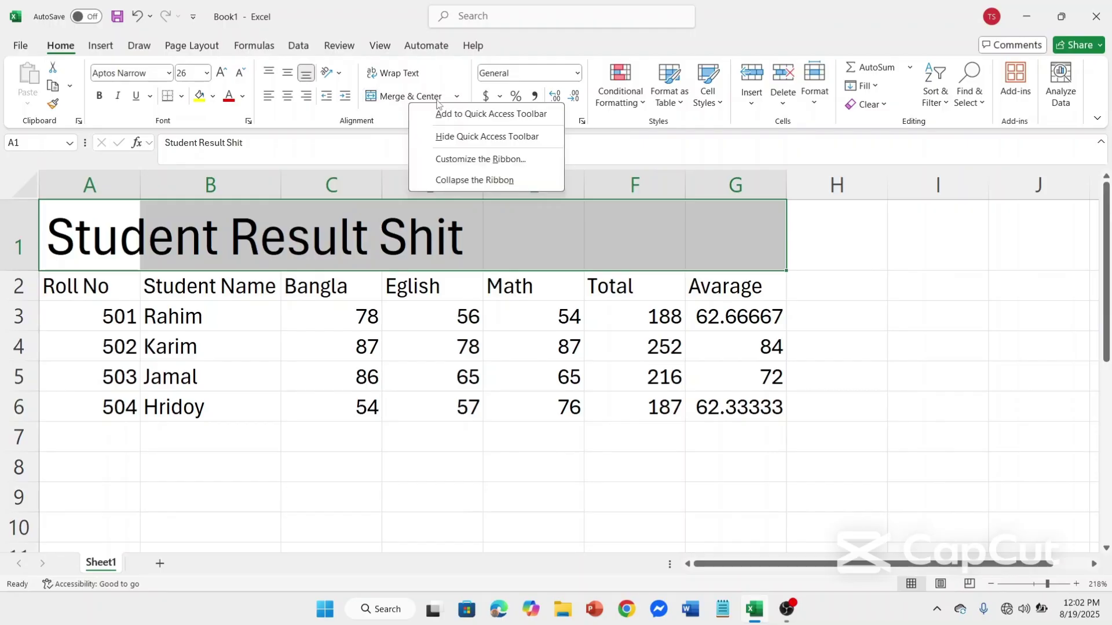
left_click(458, 98)
left_click(458, 97)
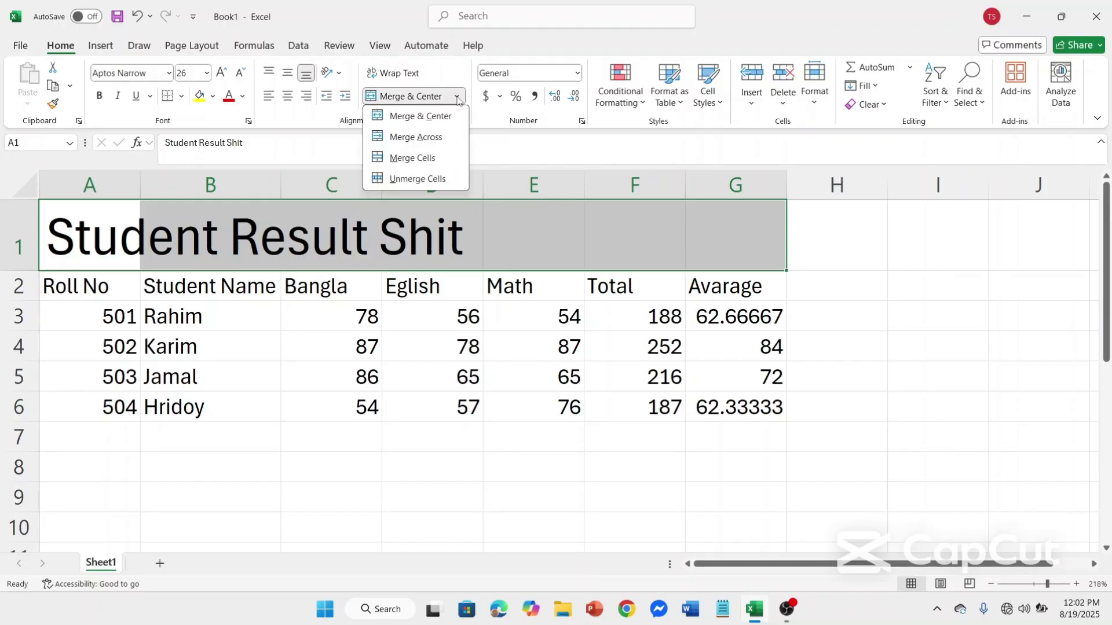
left_click(428, 121)
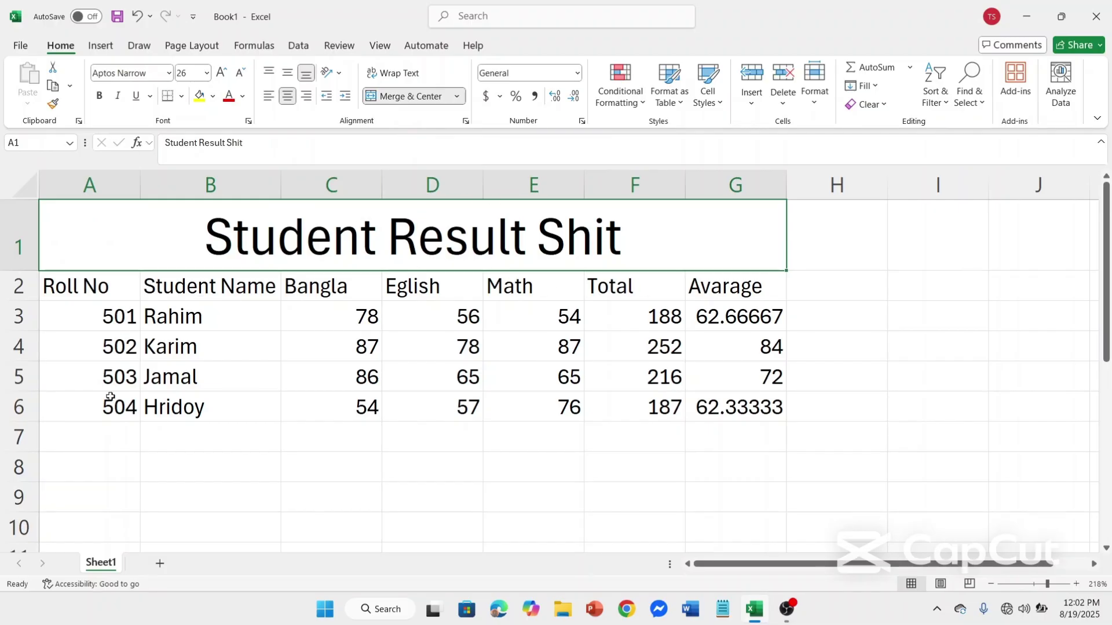
Step: Try to merge and center the roll number cells A3:A6, and undo the merge
left_click_drag(117, 316, 125, 401)
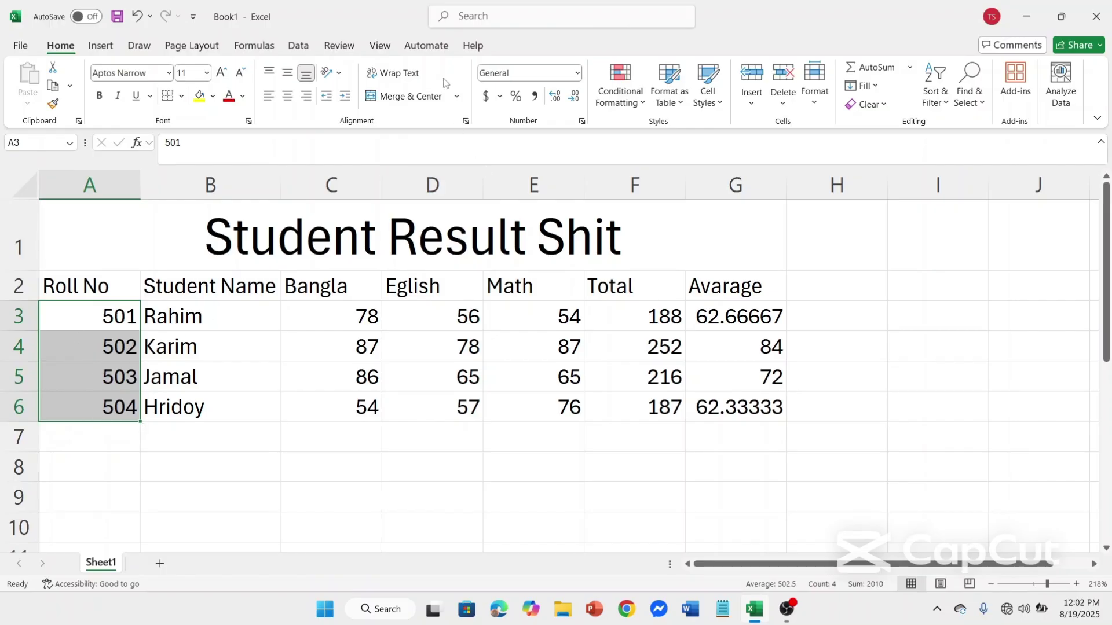
left_click(455, 97)
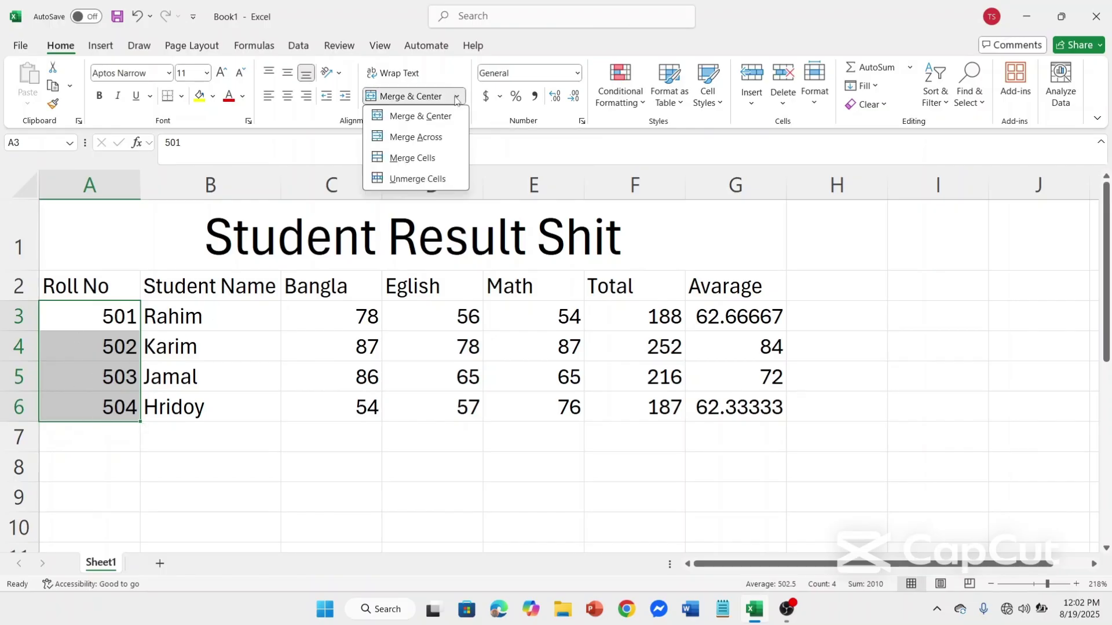
left_click(450, 118)
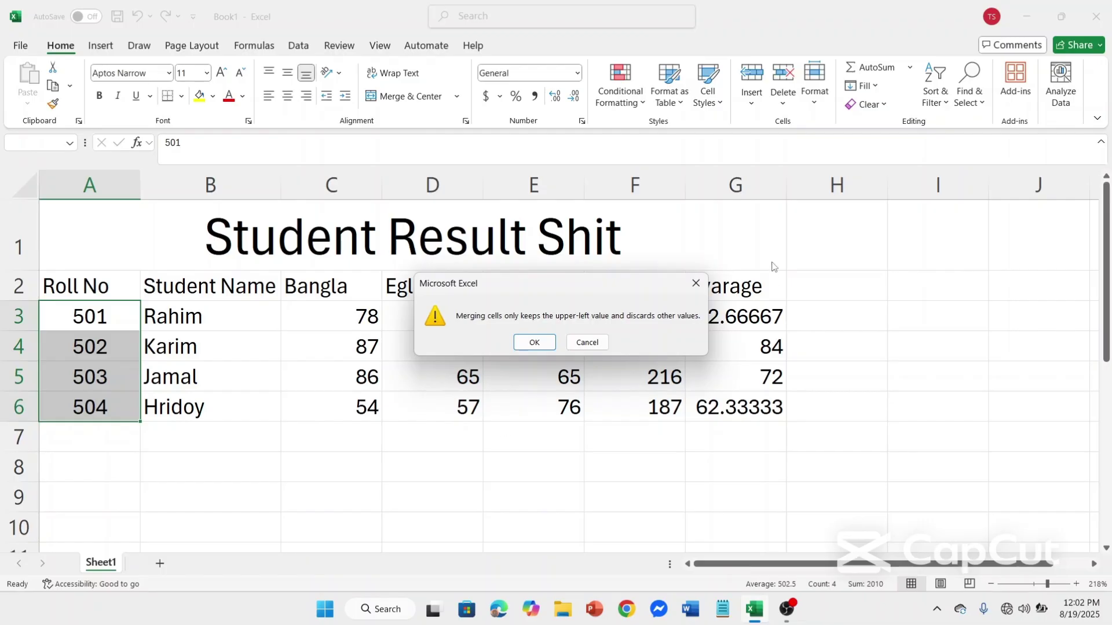
left_click(695, 283)
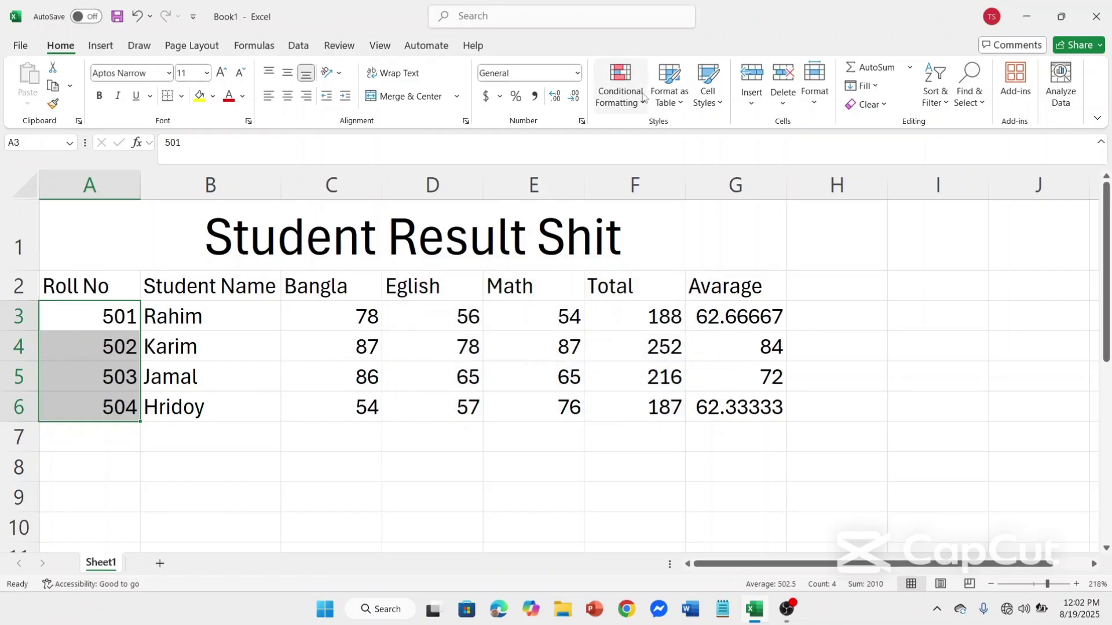
left_click(456, 97)
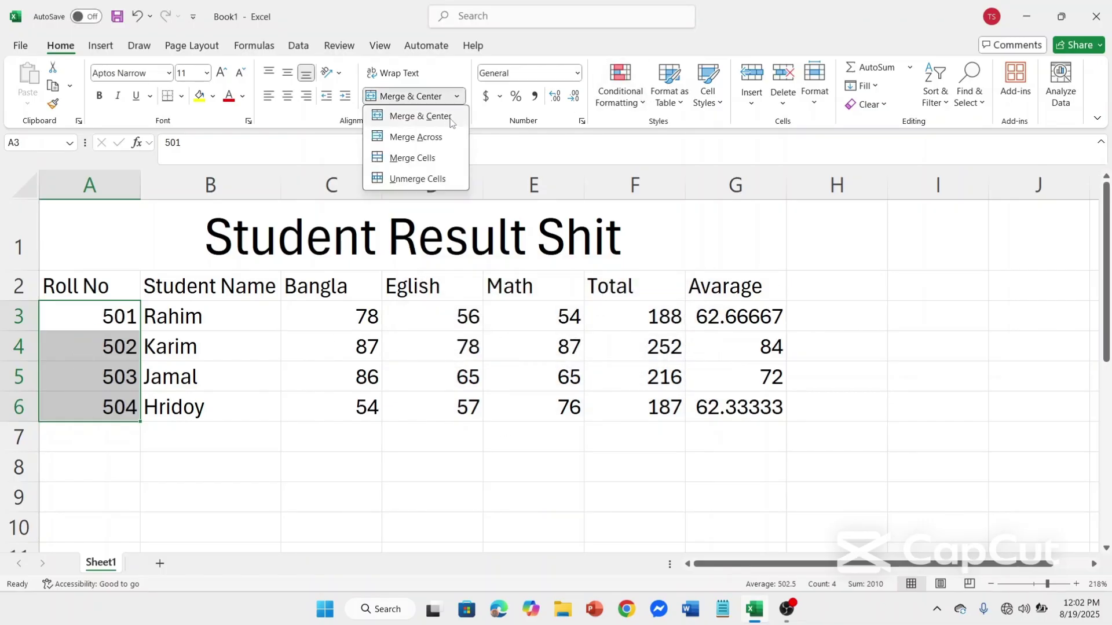
left_click(450, 117)
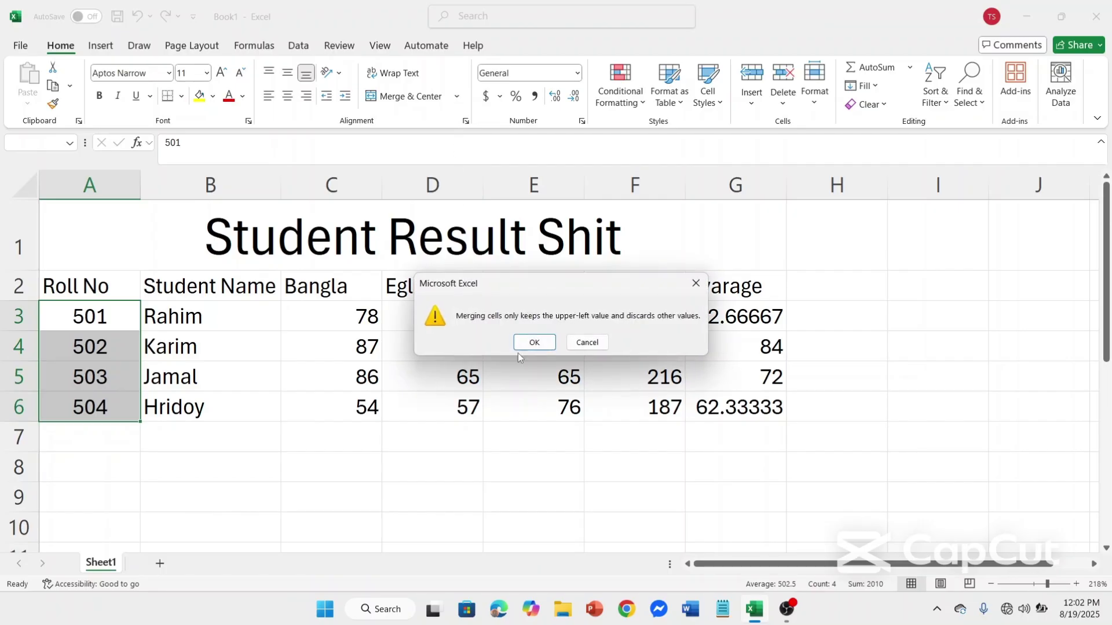
left_click(532, 343)
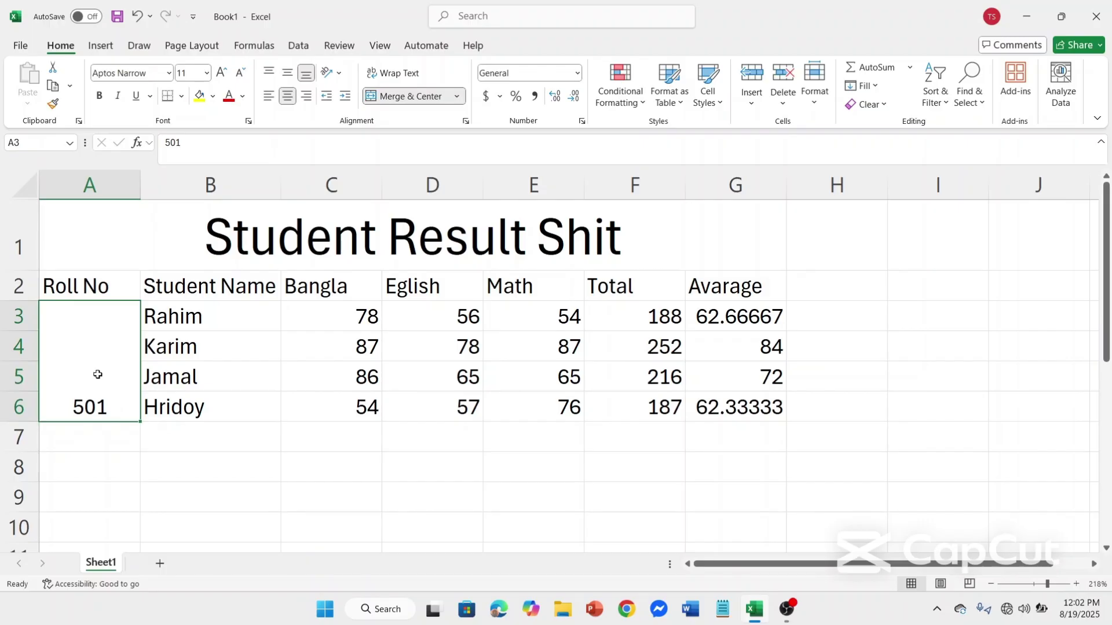
key("ctrl+z")
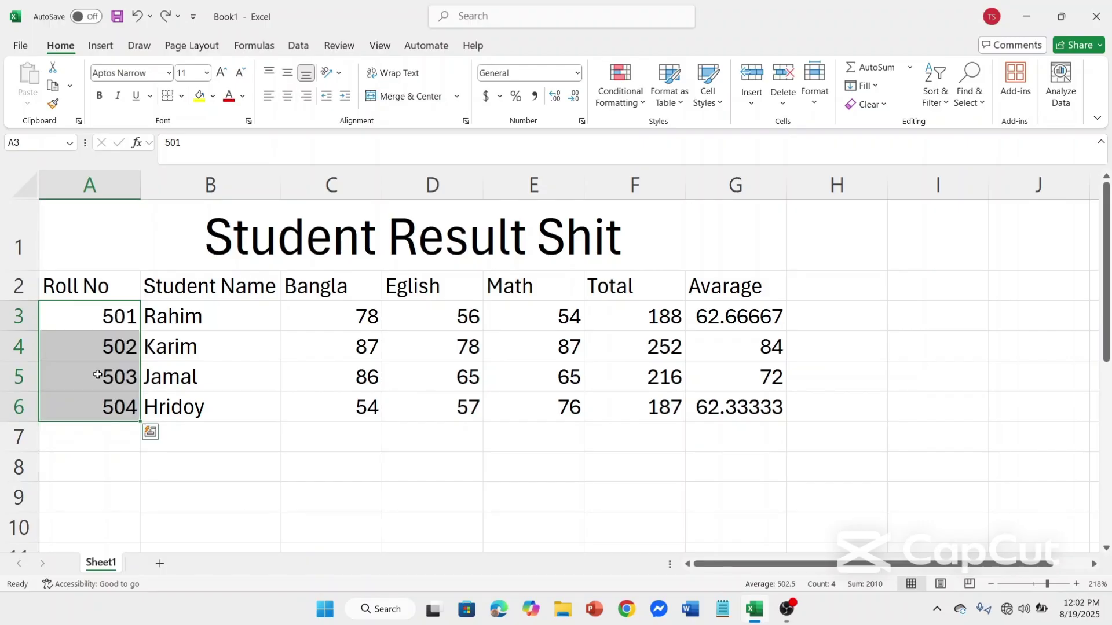
Step: Center the roll numbers in A3:A6 horizontally without merging the cells
left_click(249, 480)
left_click_drag(69, 318, 99, 403)
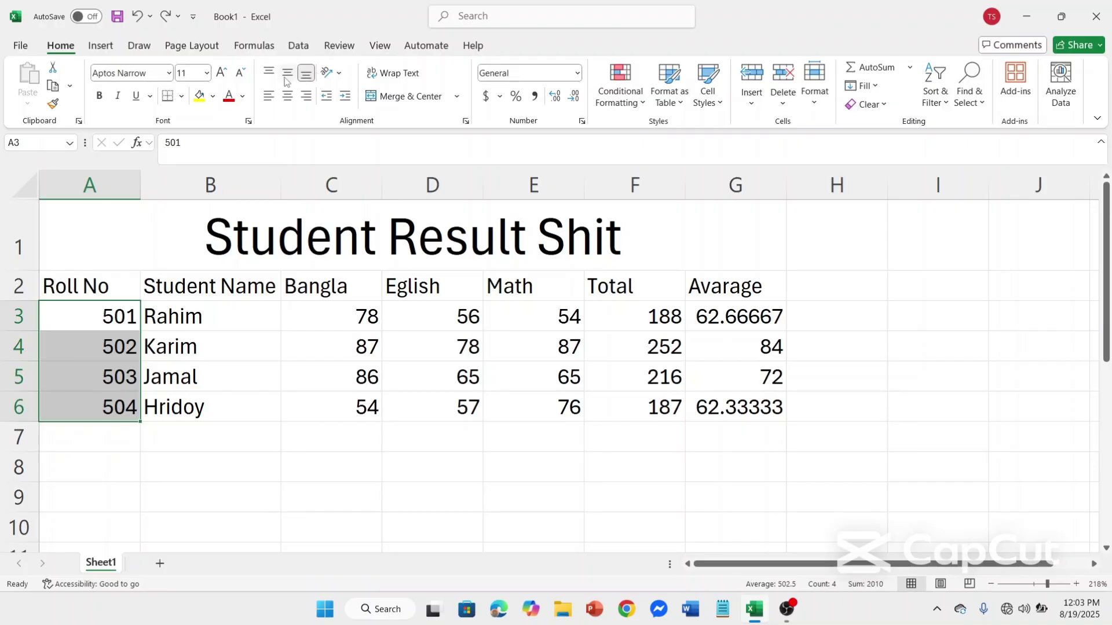
left_click(288, 97)
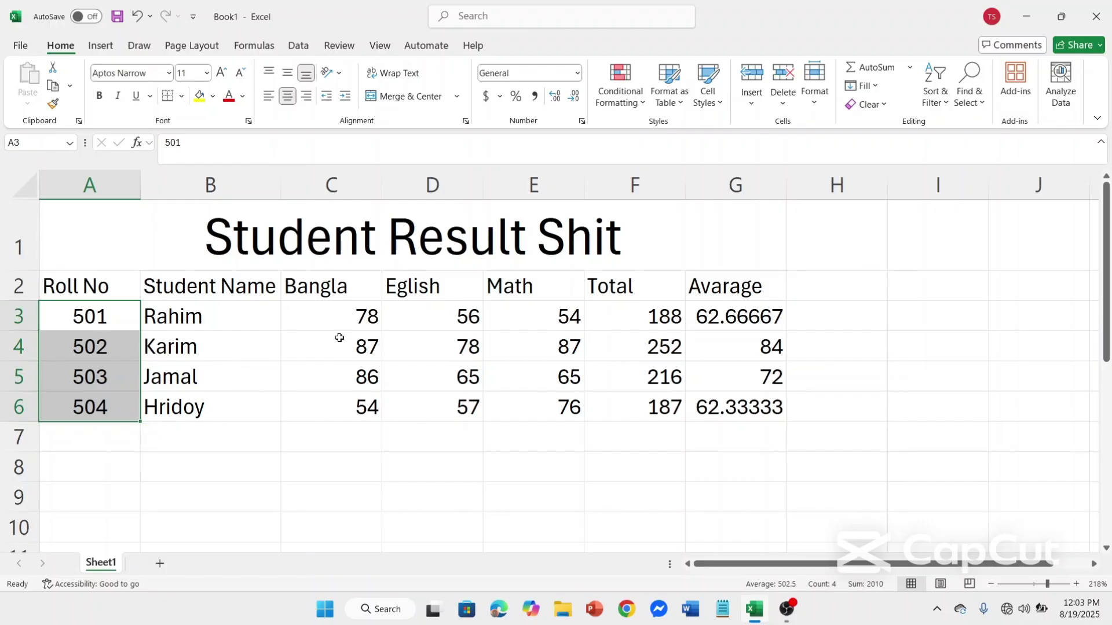
Step: Center the Bangla, Eglish and Math marks in C3:E6 horizontally
left_click_drag(334, 324, 578, 403)
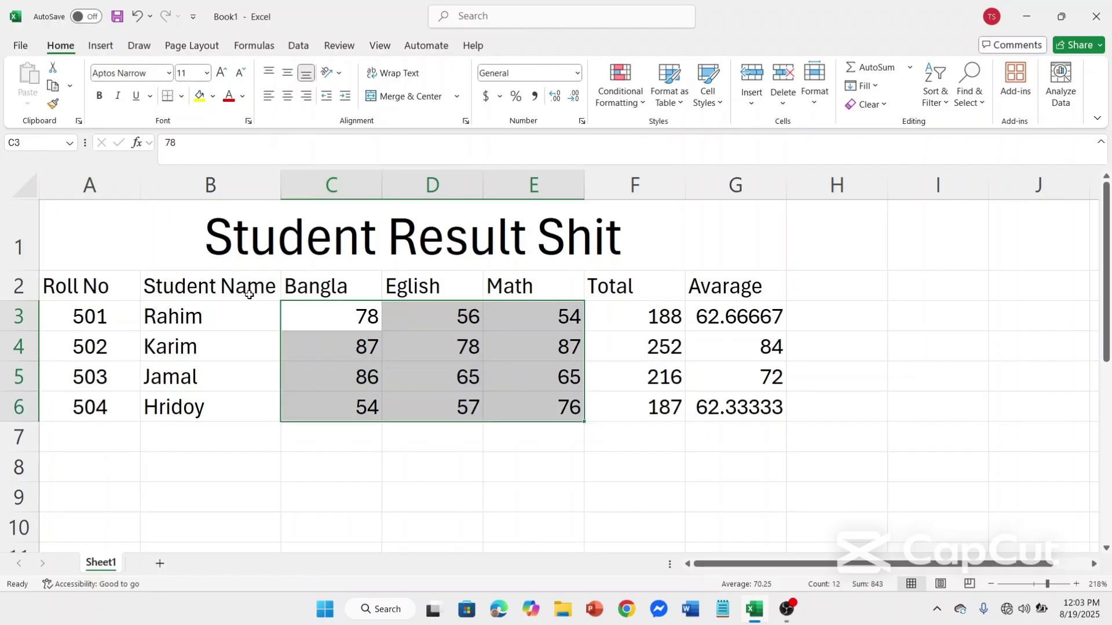
left_click_drag(255, 313, 499, 405)
left_click(288, 96)
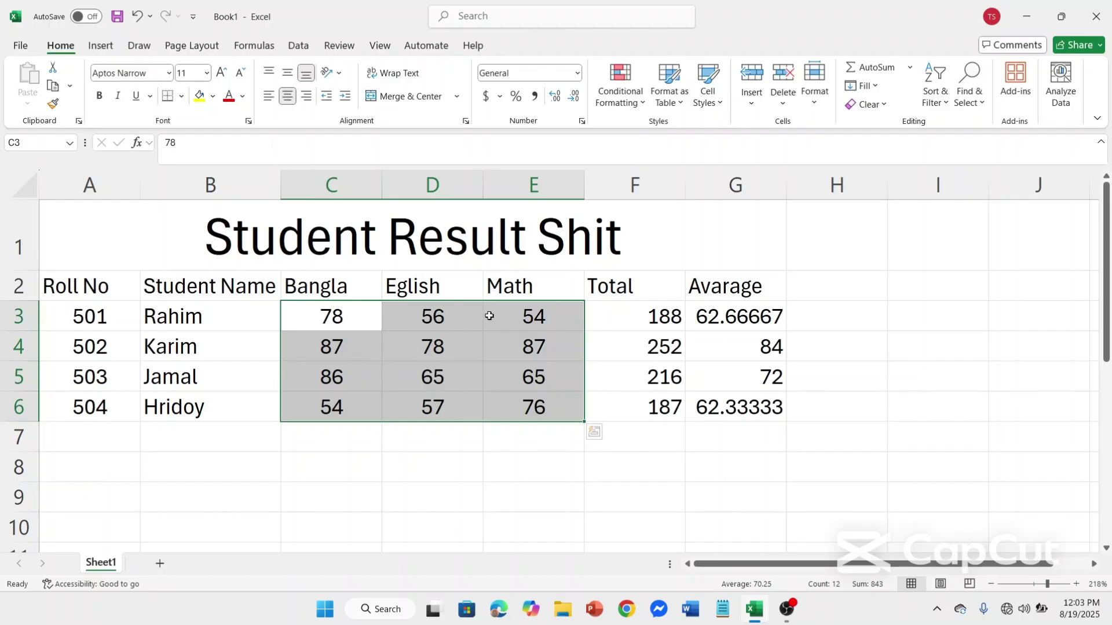
left_click(731, 467)
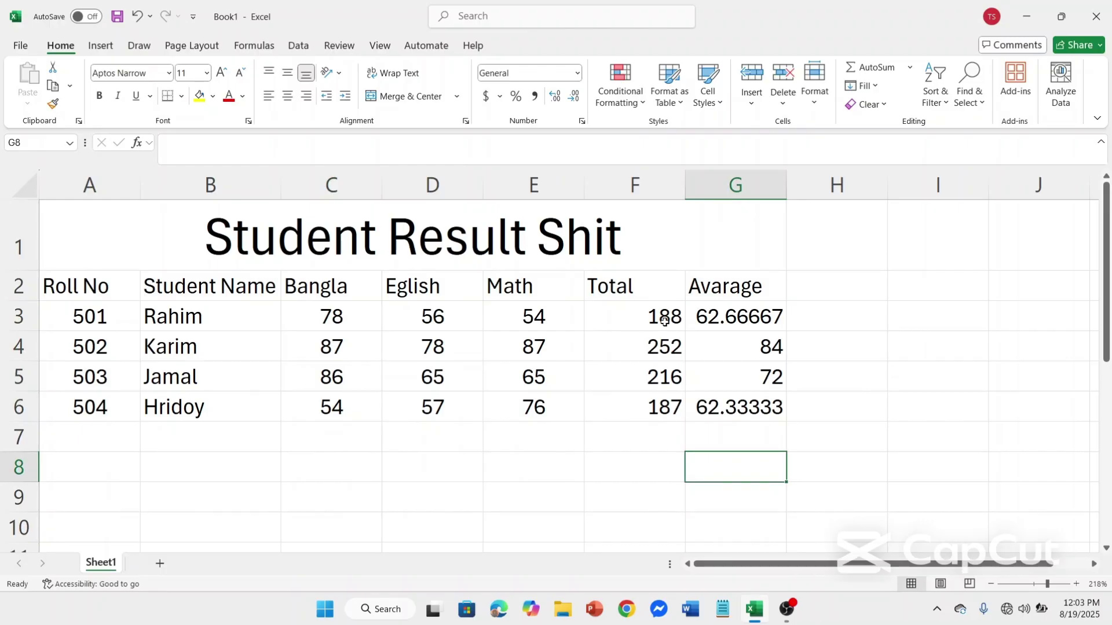
Step: Center the totals in F3:F6 horizontally
left_click_drag(664, 320, 664, 406)
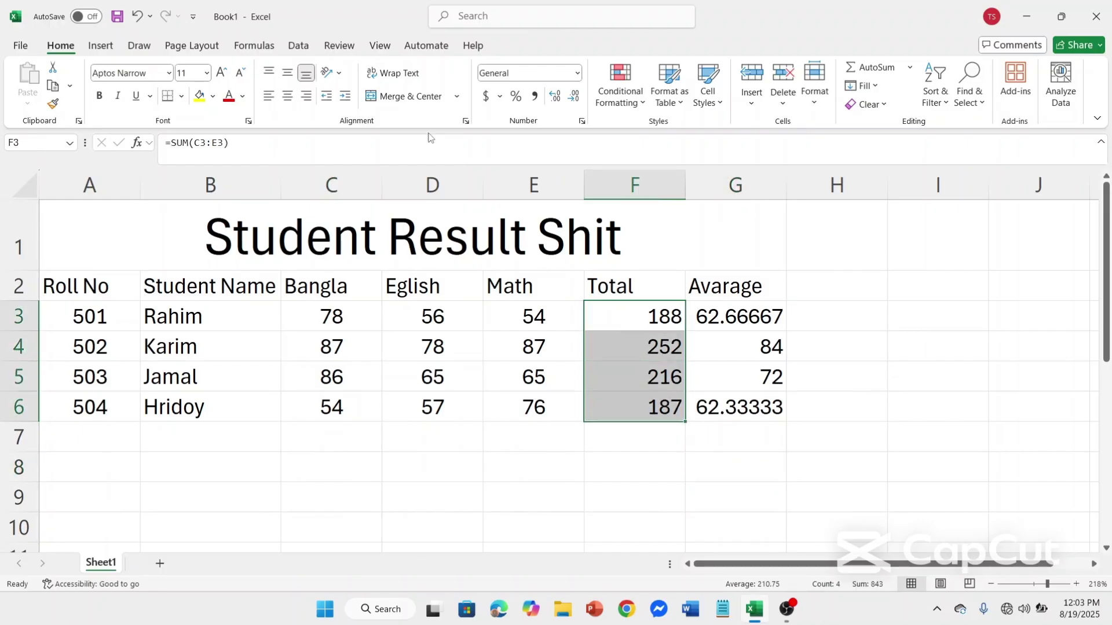
left_click(287, 95)
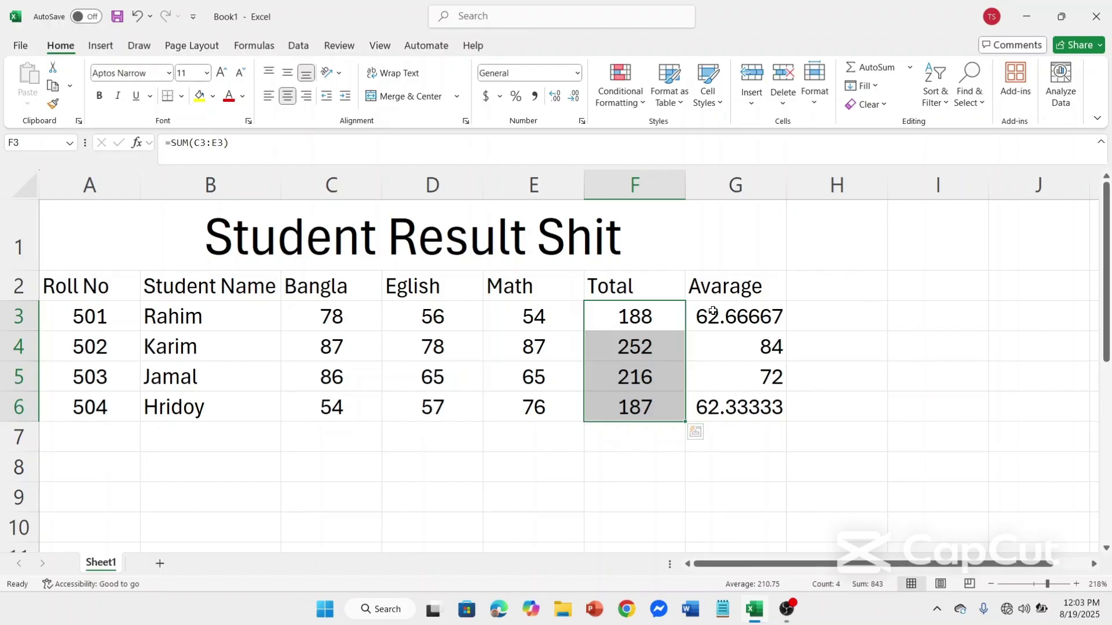
left_click(897, 327)
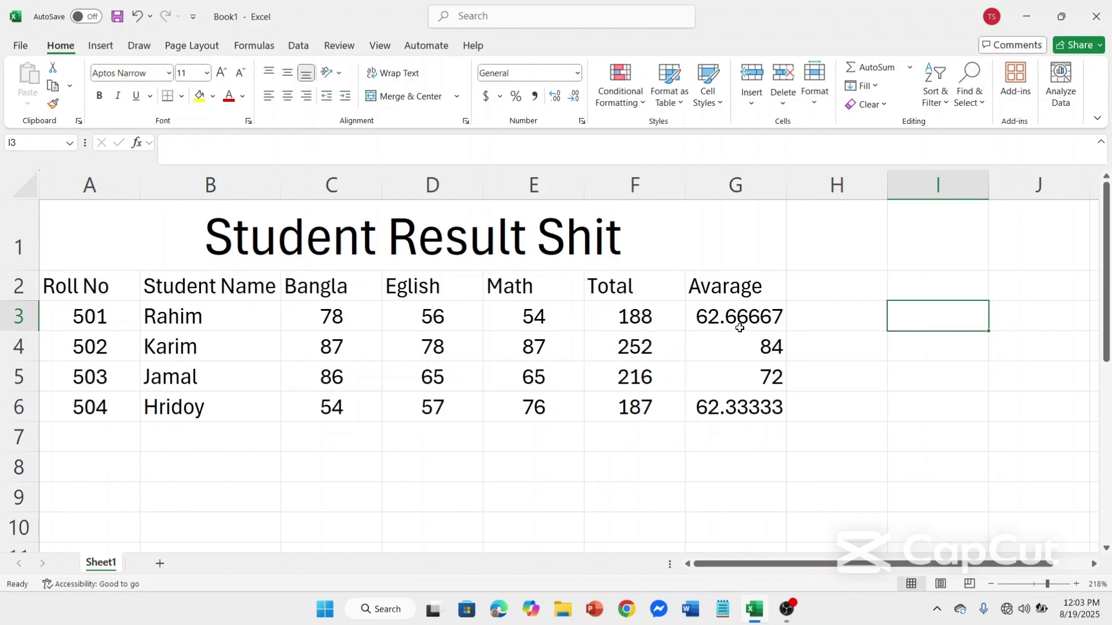
Step: Open the average formula in G3 for editing and try to leave it by selecting empty cells outside the table
left_click(766, 318)
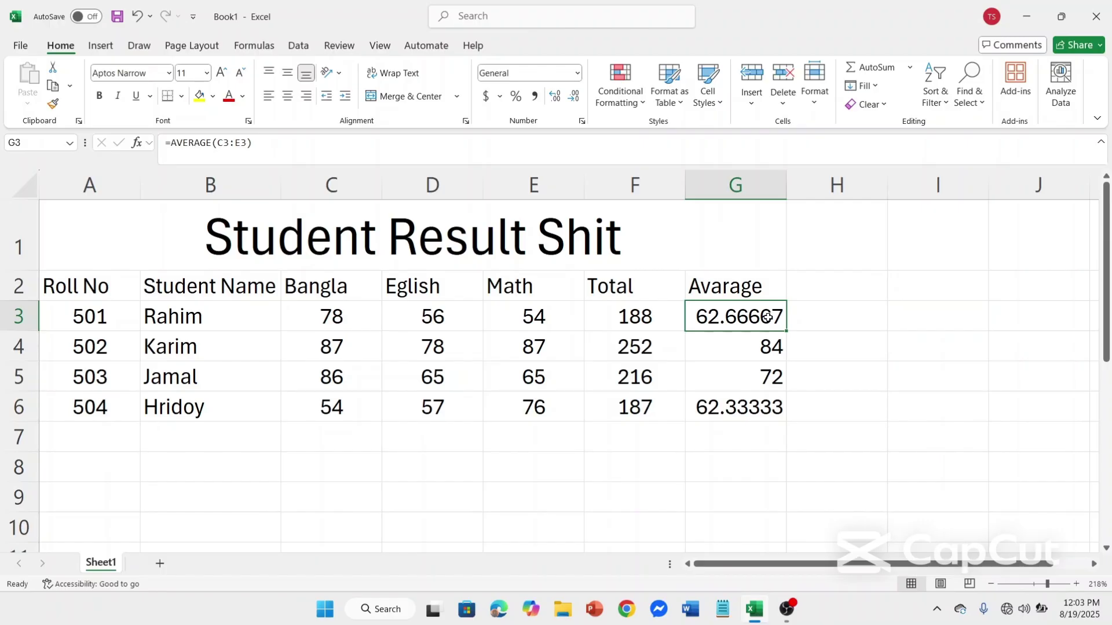
double_click(766, 317)
double_click(769, 317)
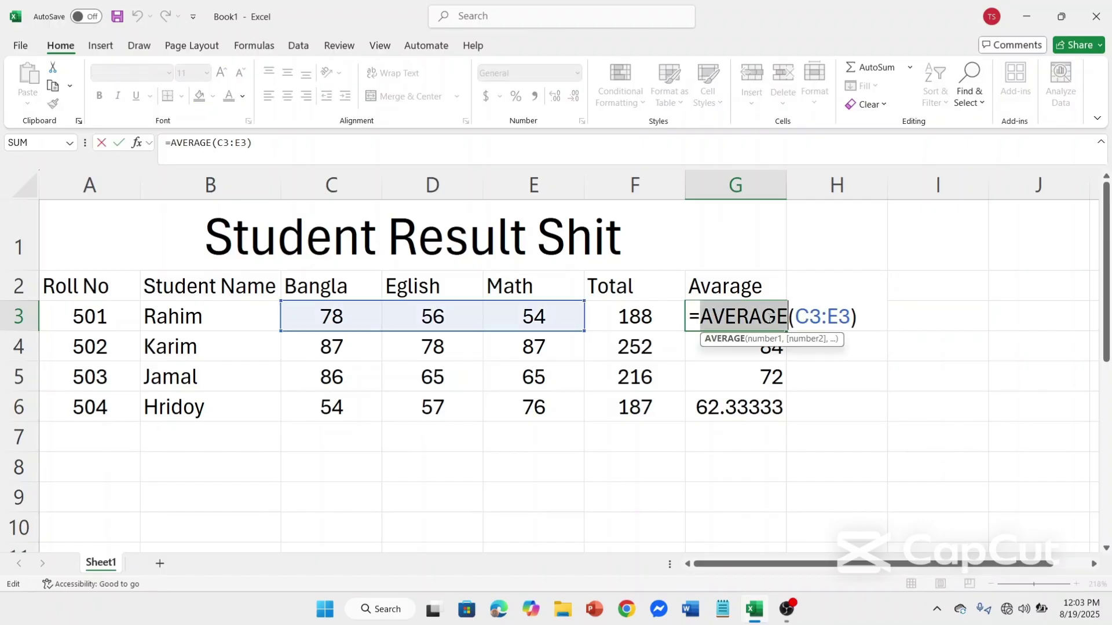
left_click(903, 381)
left_click(853, 405)
left_click(703, 527)
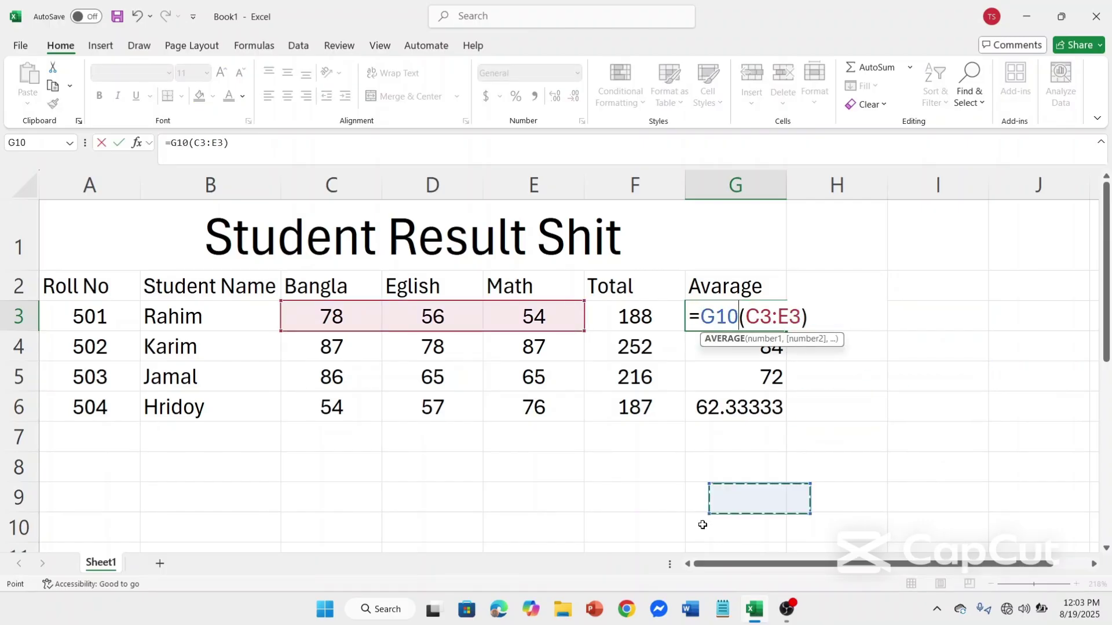
left_click(712, 486)
left_click(829, 436)
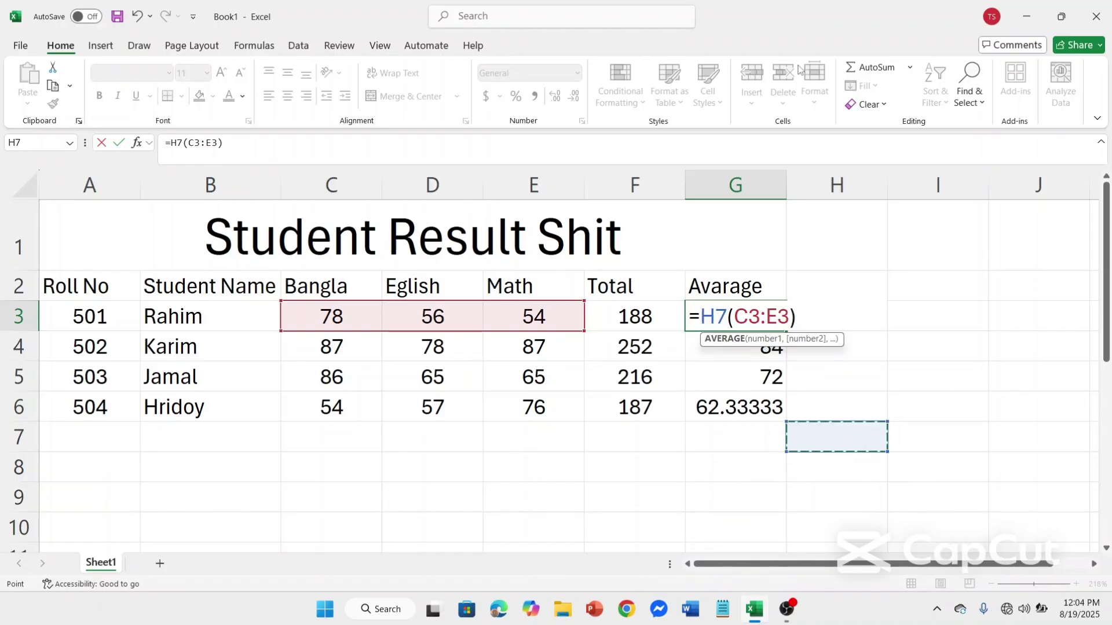
double_click(805, 17)
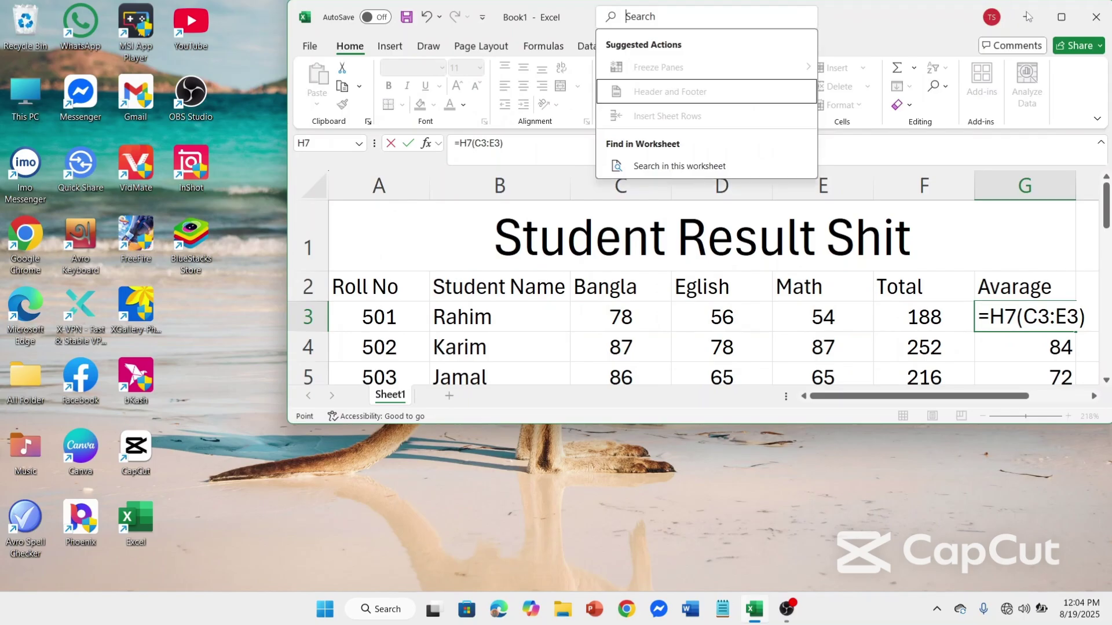
left_click(1066, 19)
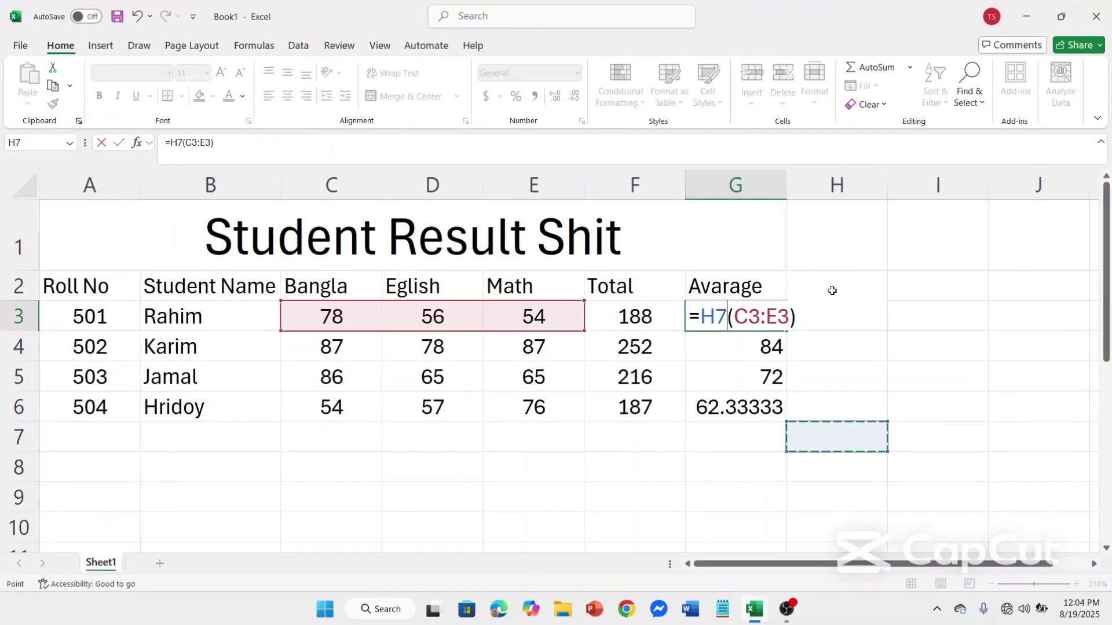
left_click(833, 297)
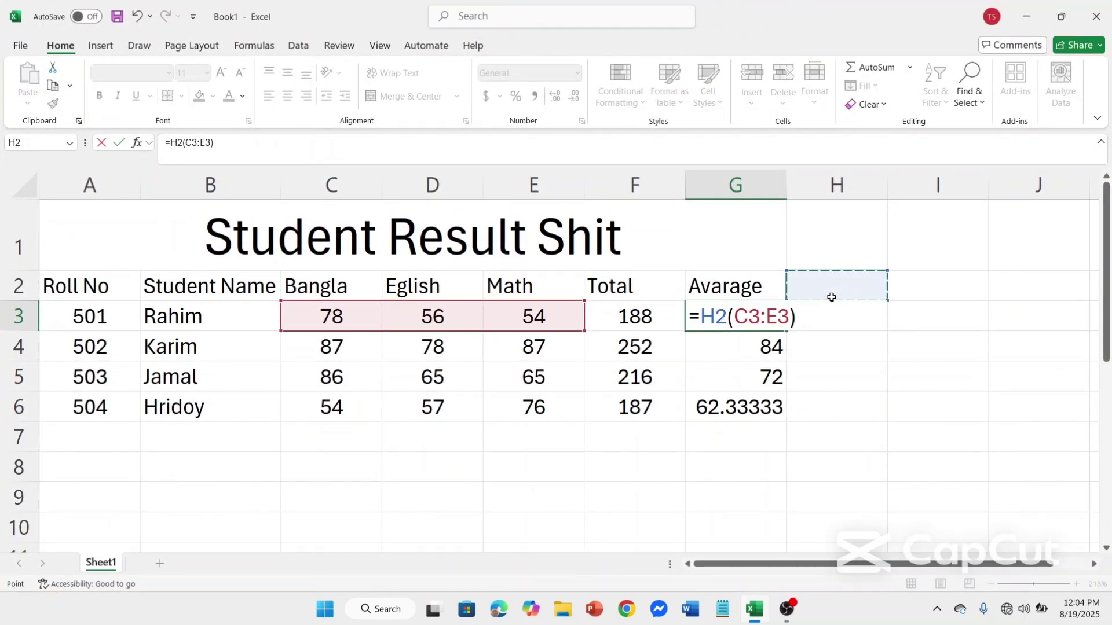
Step: Try to undo the accidental changes to the average formula in G3 while it is open for editing
key("ctrl+z")
key("ctrl+z")
key("ctrl+z")
key("ctrl+z")
key("ctrl+z")
key("ctrl+z")
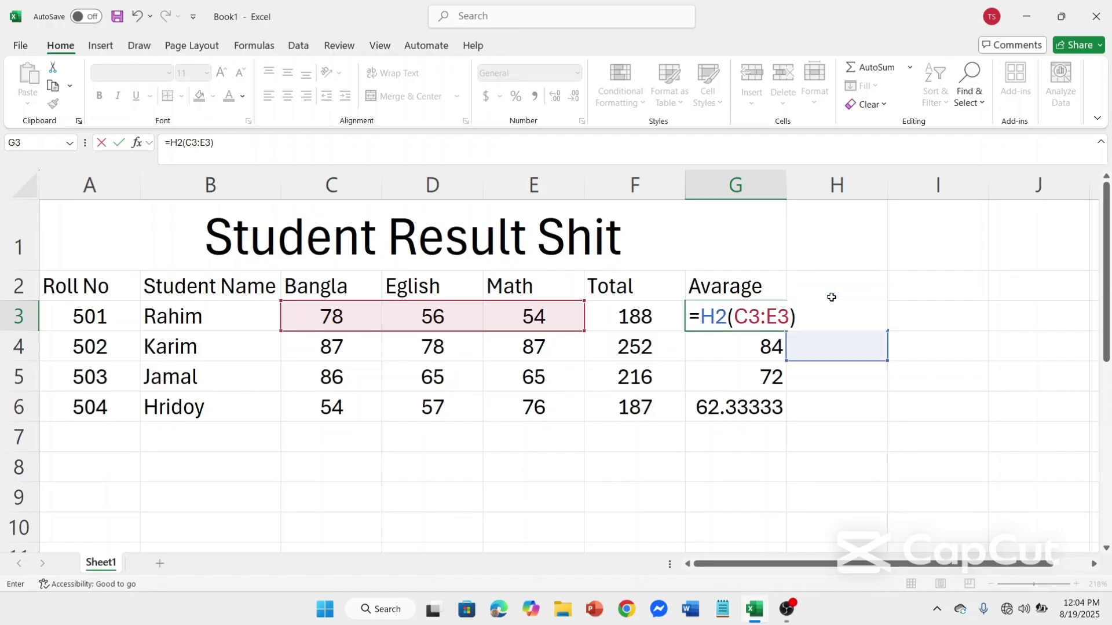
key("ctrl+z")
key("ctrl+z")
key("ctrl+z")
key("ctrl+z")
key("ctrl+z")
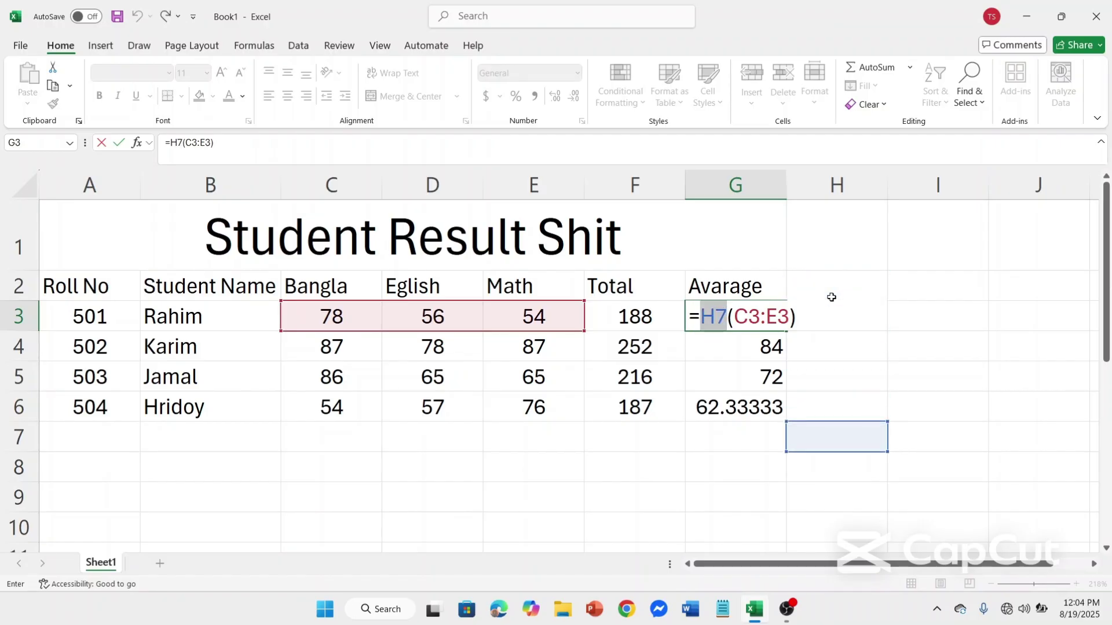
key("ctrl+z")
key("ctrl+z")
key("ctrl+z")
key("ctrl+z")
key("ctrl+z")
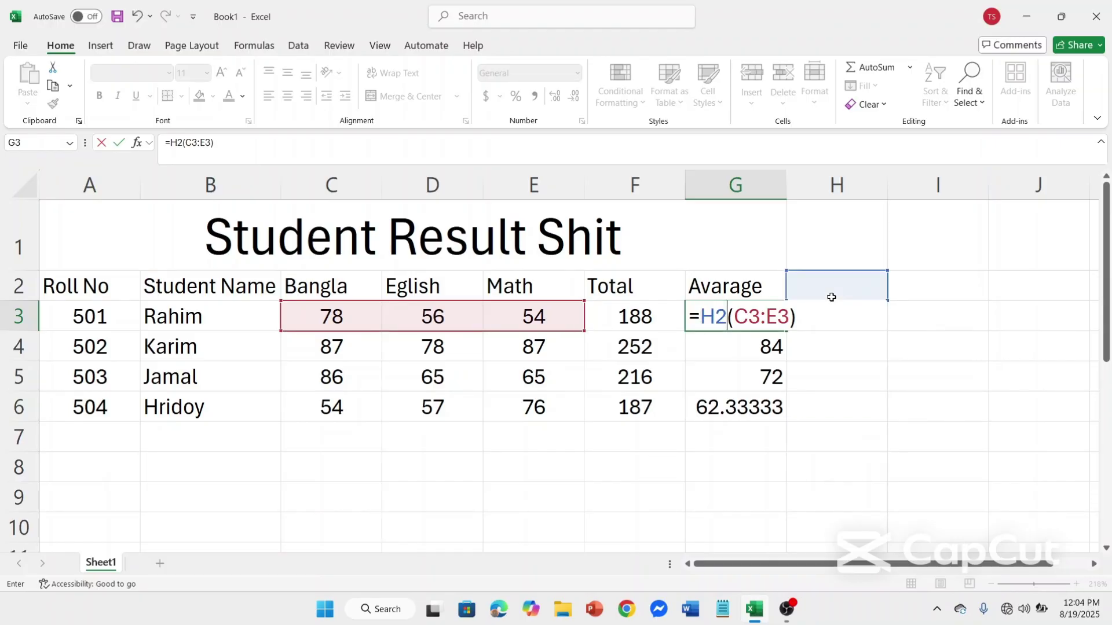
key("ctrl+z")
key("ctrl+z")
key("ctrl+z")
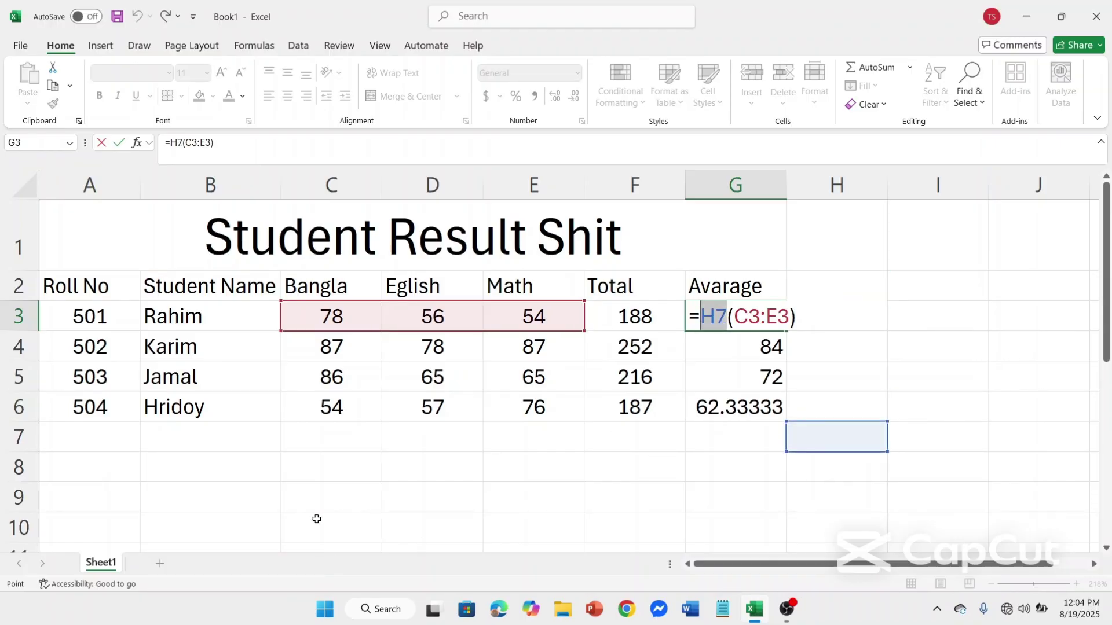
Step: Try to leave G3's formula by selecting other cells, and commit it as =I1:I2(C3:E3)
left_click(322, 494)
left_click(322, 457)
left_click(337, 317)
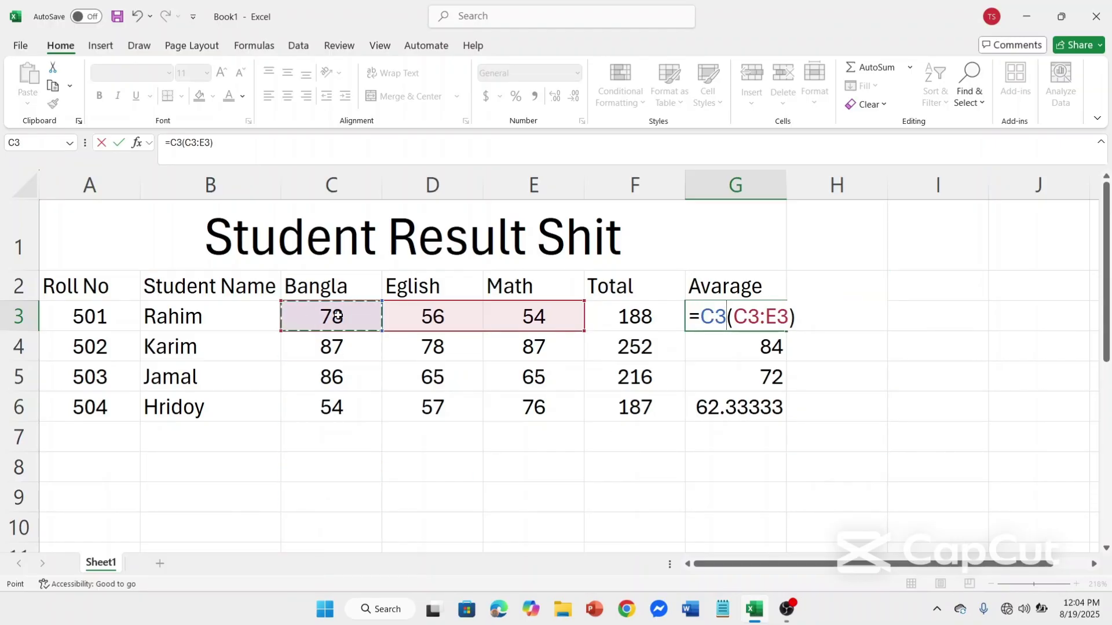
left_click(834, 230)
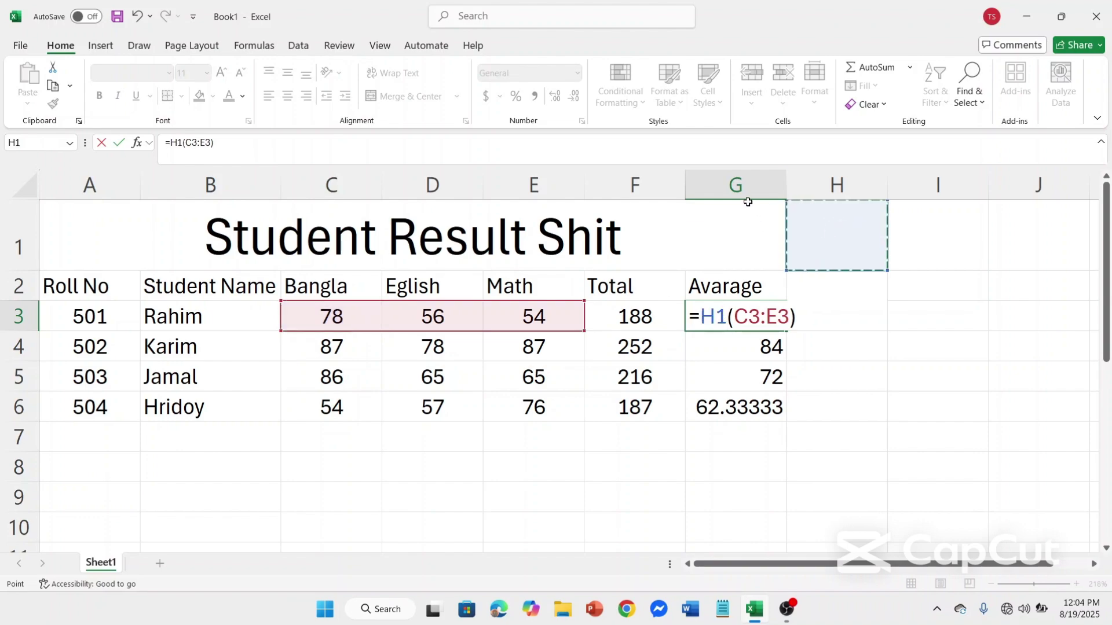
left_click(745, 184)
left_click_drag(900, 276, 898, 248)
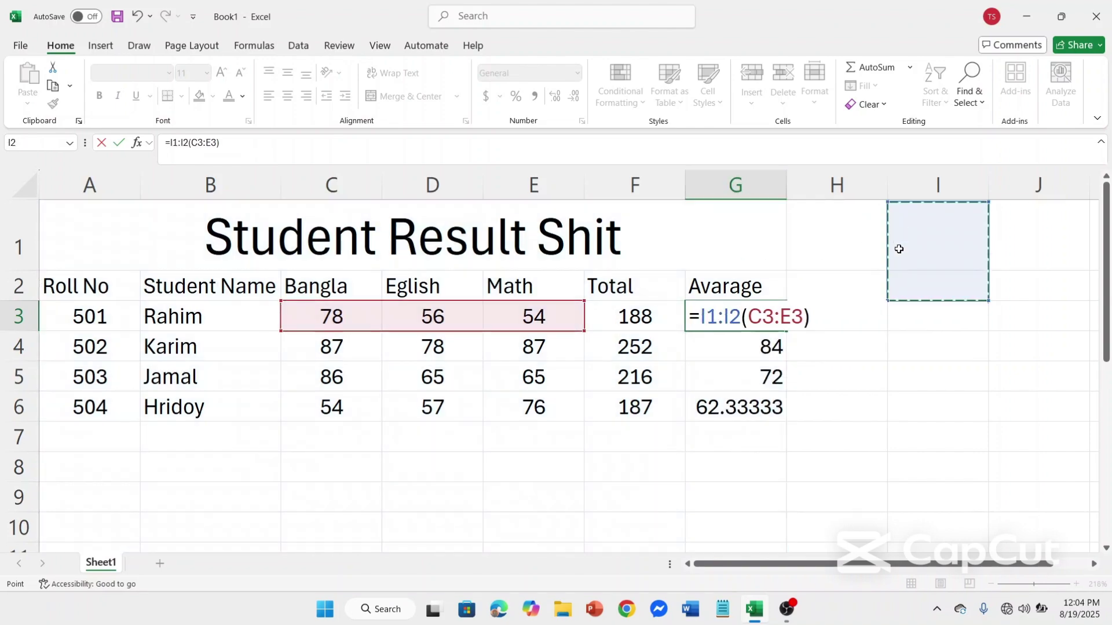
key("Return")
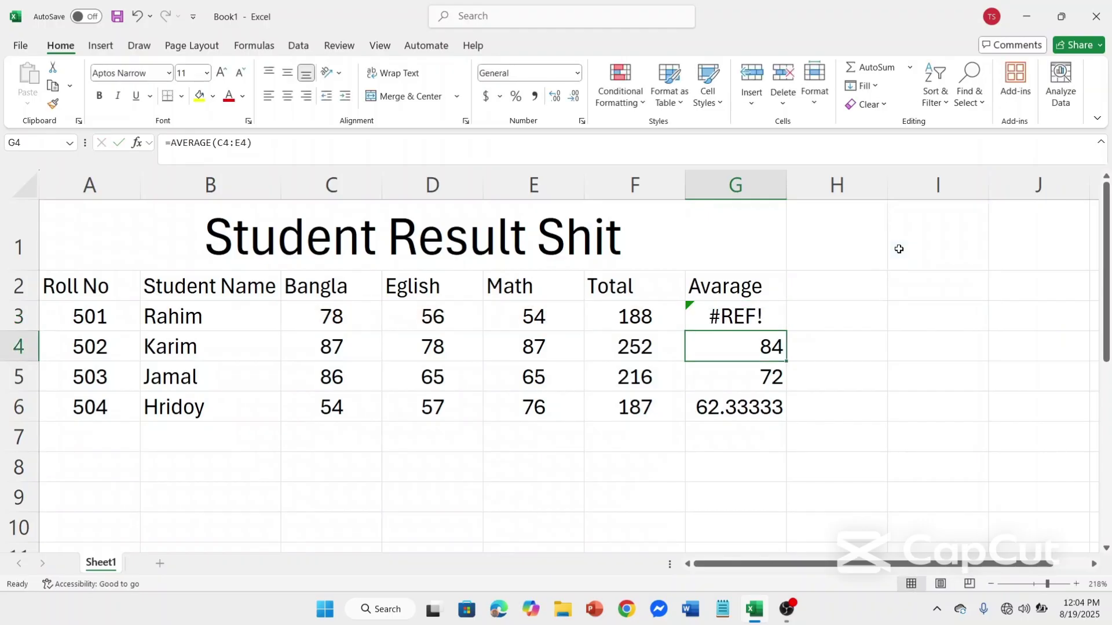
Step: Clear the broken formula from G3
left_click(773, 314)
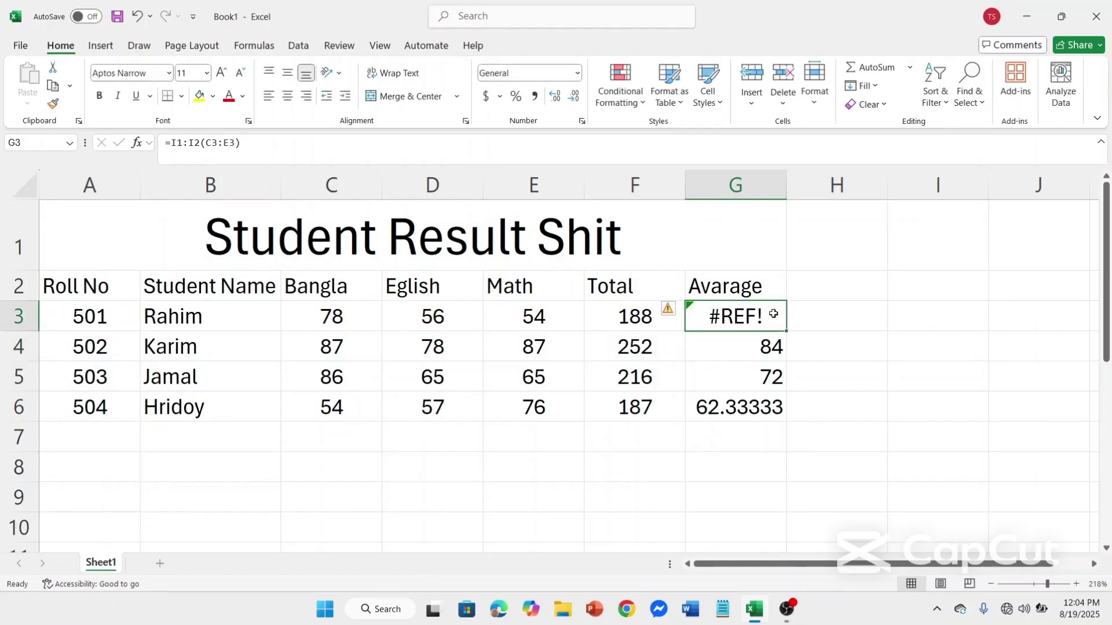
key("BackSpace")
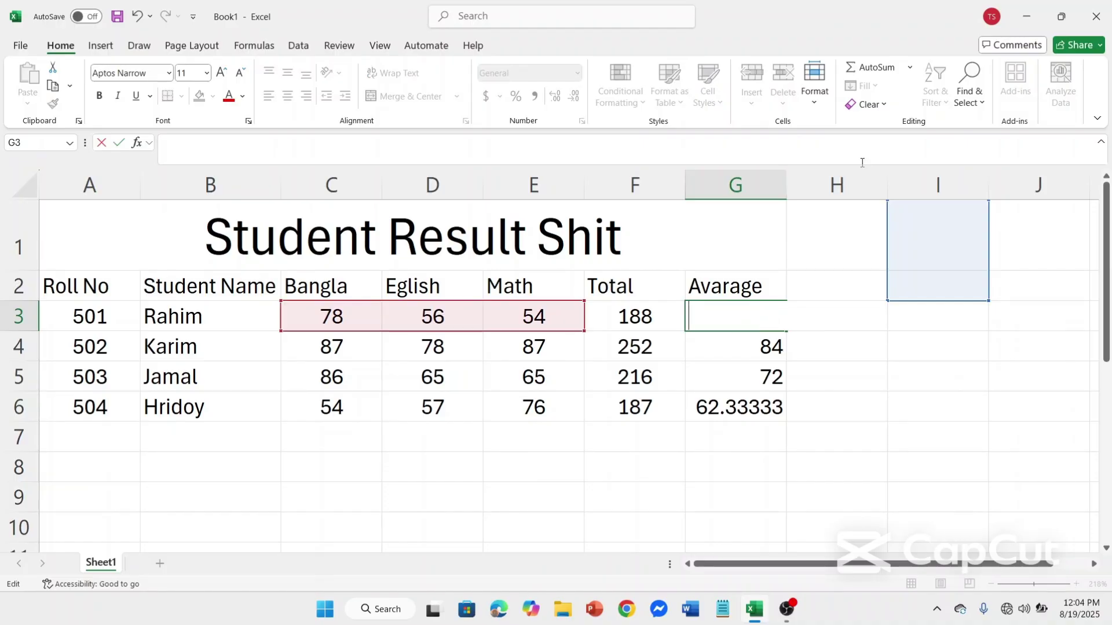
left_click(910, 67)
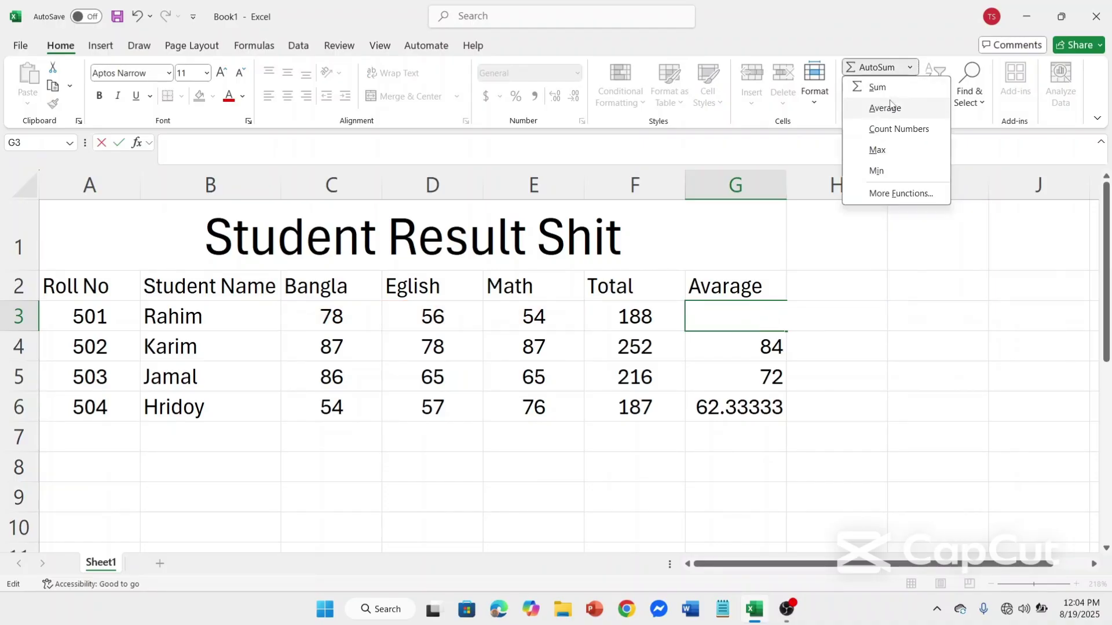
key("Escape")
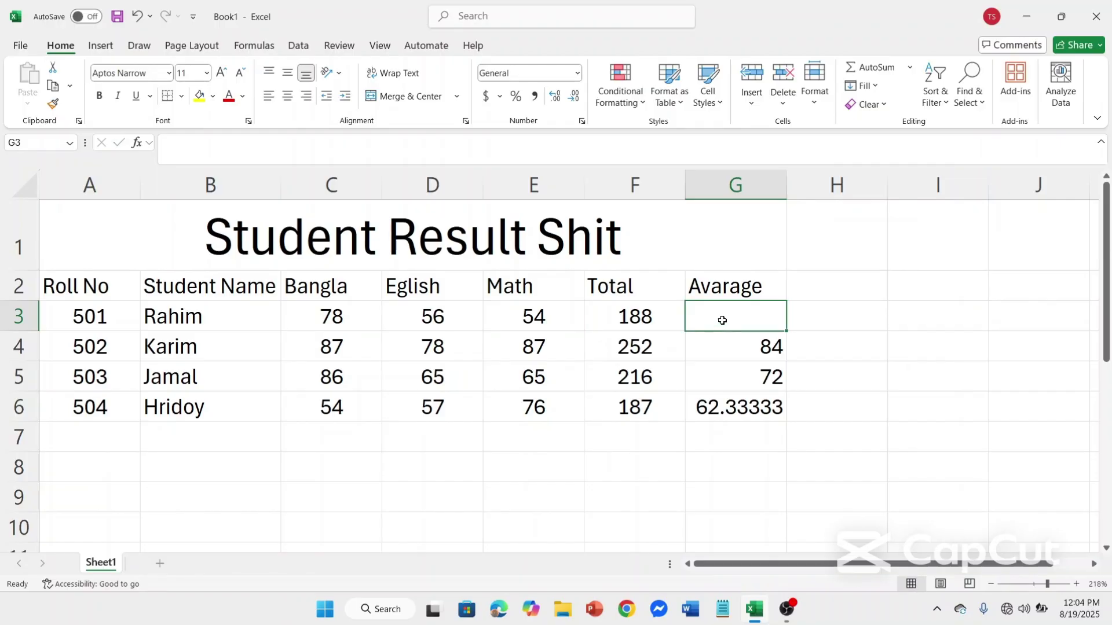
Step: Insert the Average function in G3 with its range corrected to C3:E3
left_click(906, 68)
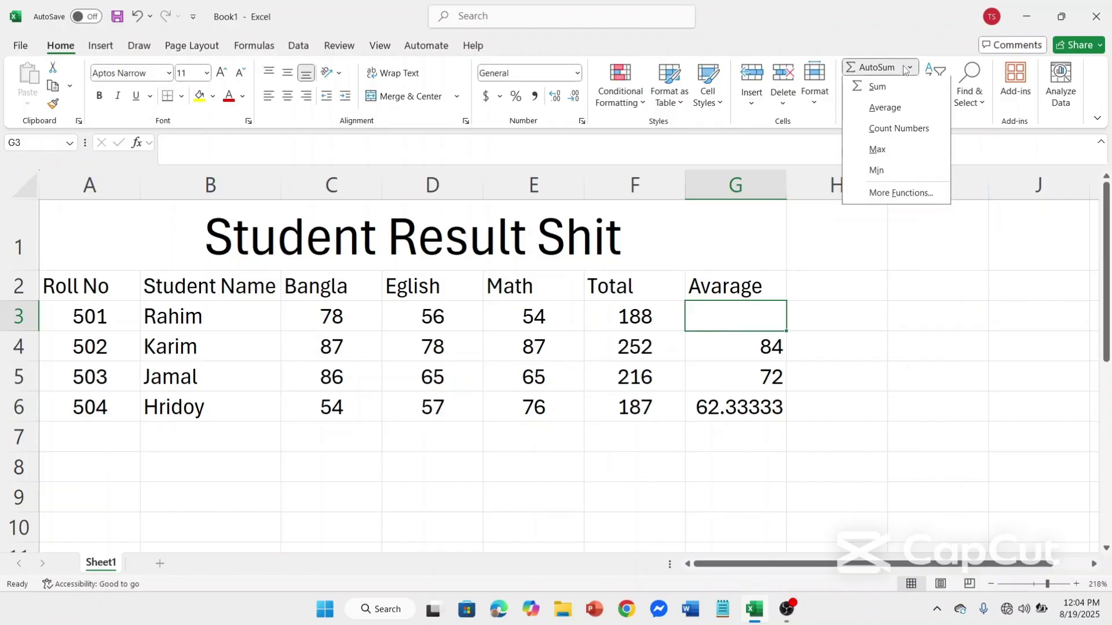
left_click(884, 107)
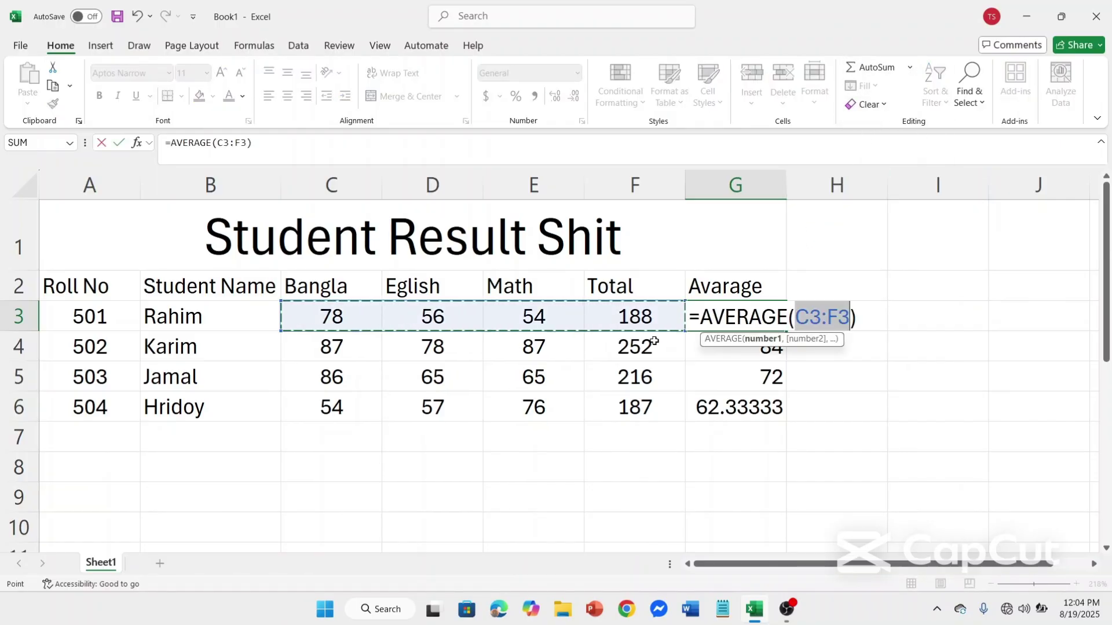
left_click(852, 317)
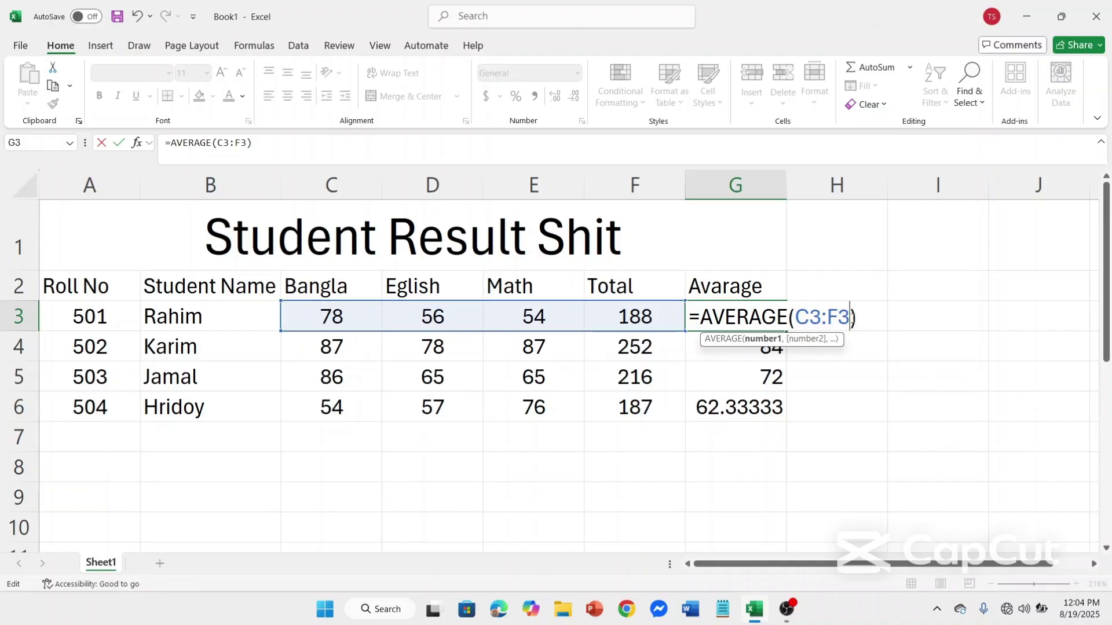
key("BackSpace")
key("BackSpace")
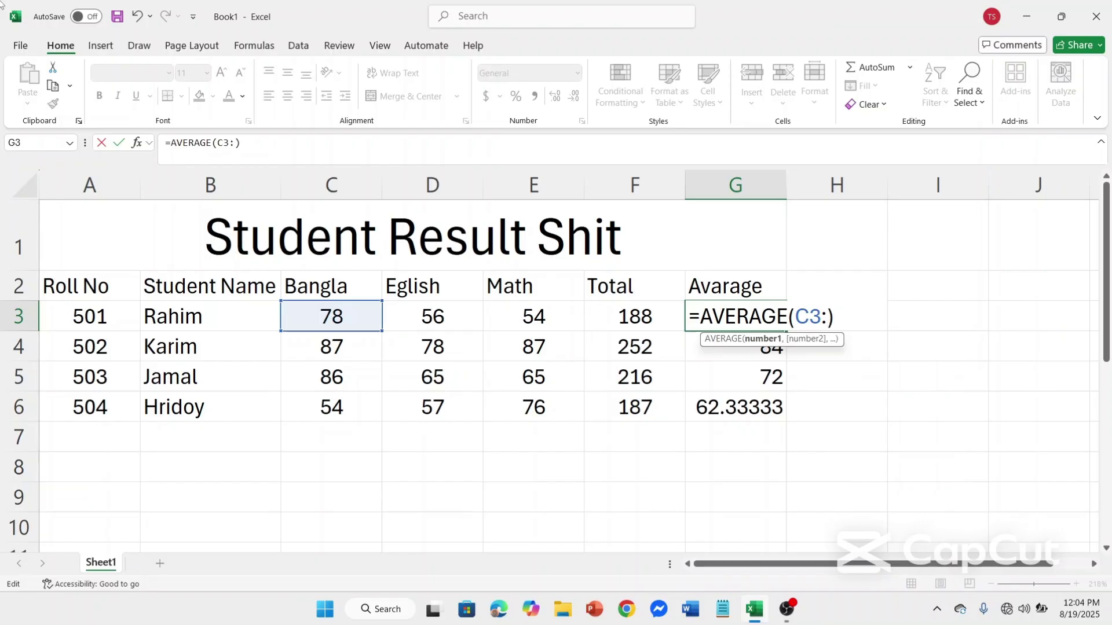
type("E3")
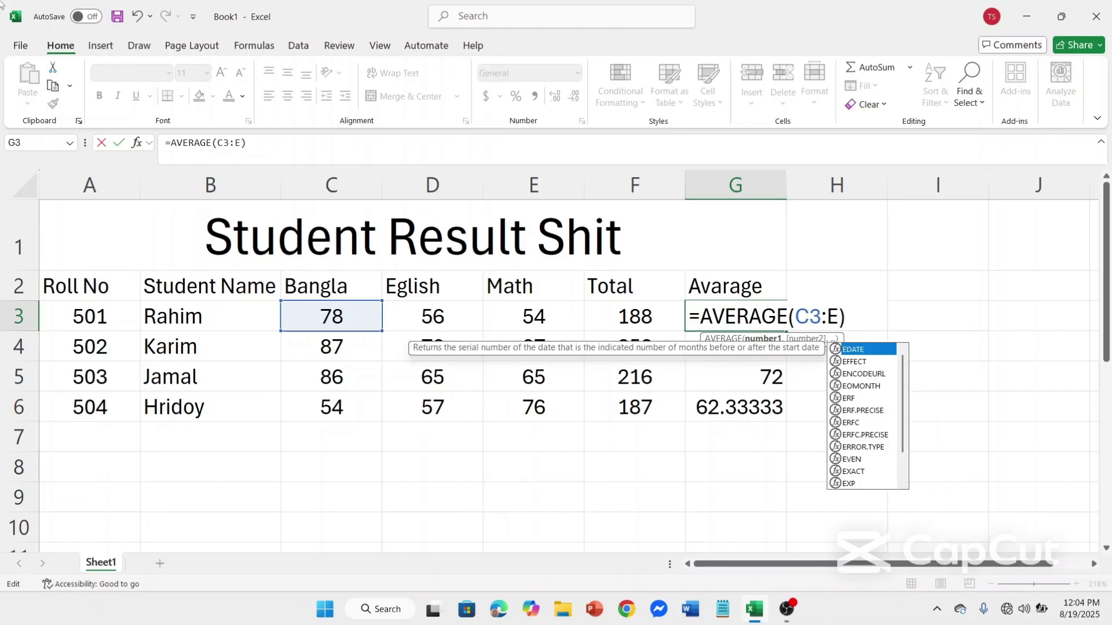
key("Return")
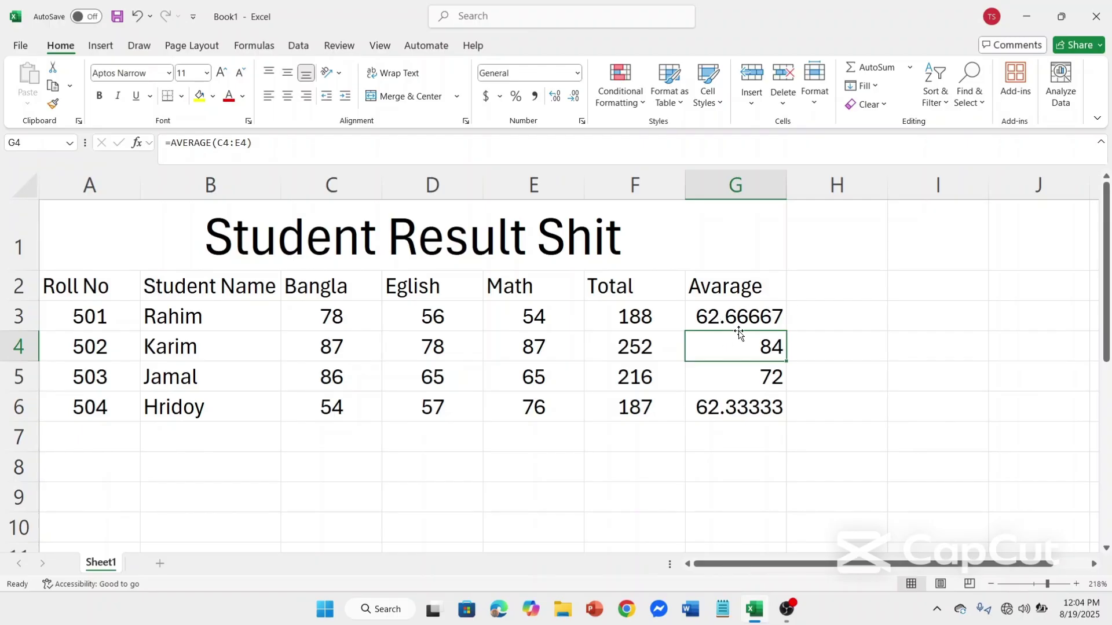
Step: Check the cell range used by the average formula in G3, and leave it by selecting G5
left_click(723, 314)
double_click(723, 314)
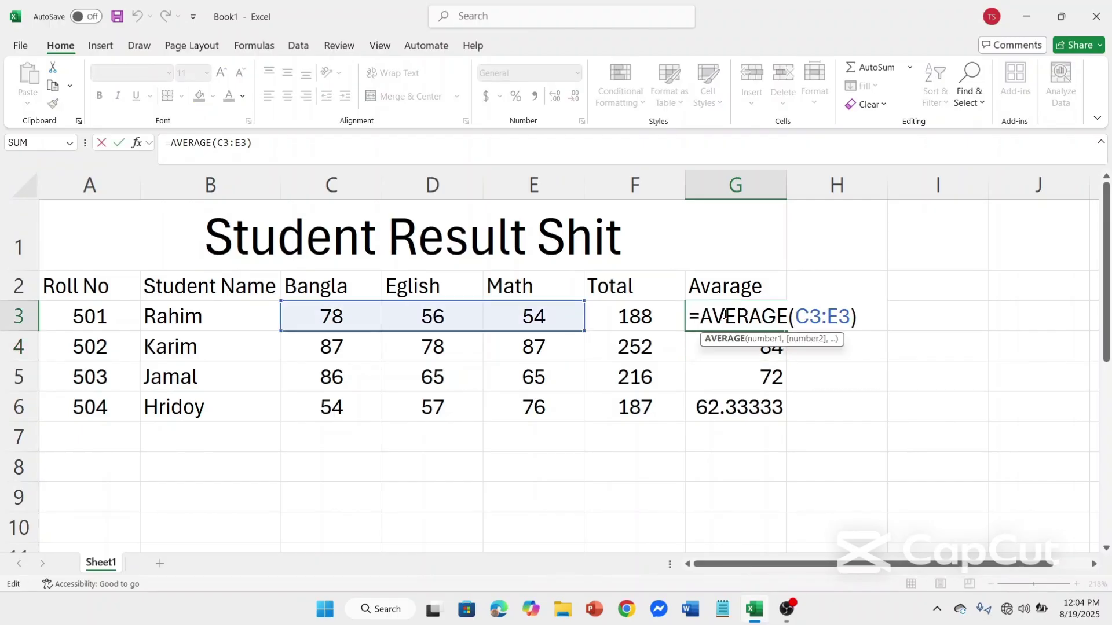
left_click(743, 379)
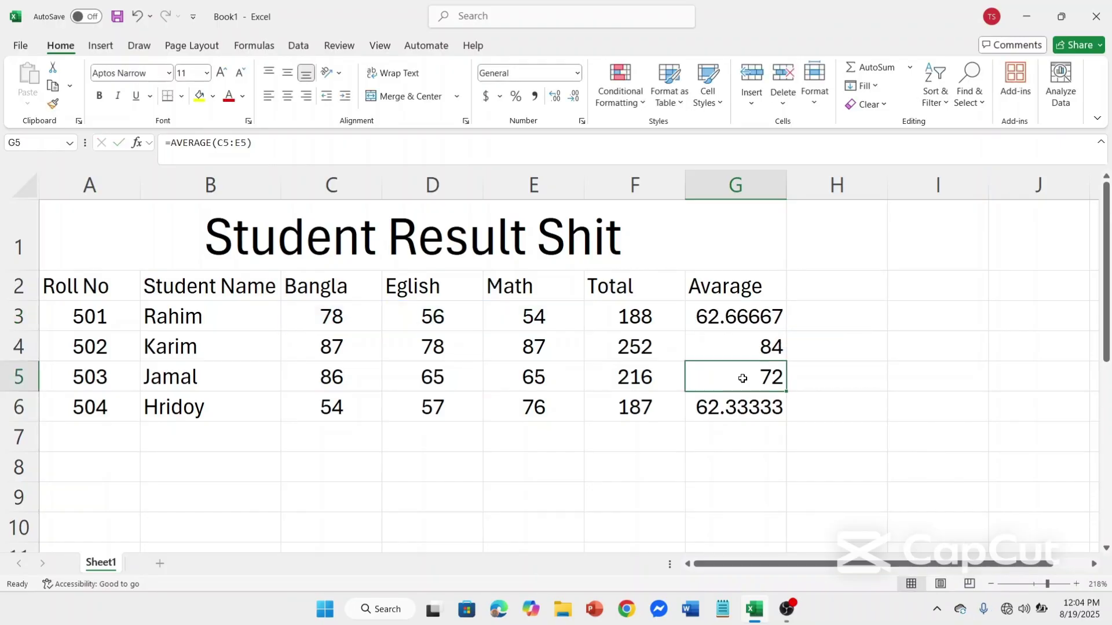
Step: Increase the decimals shown for the average in G3 by one place
left_click(739, 322)
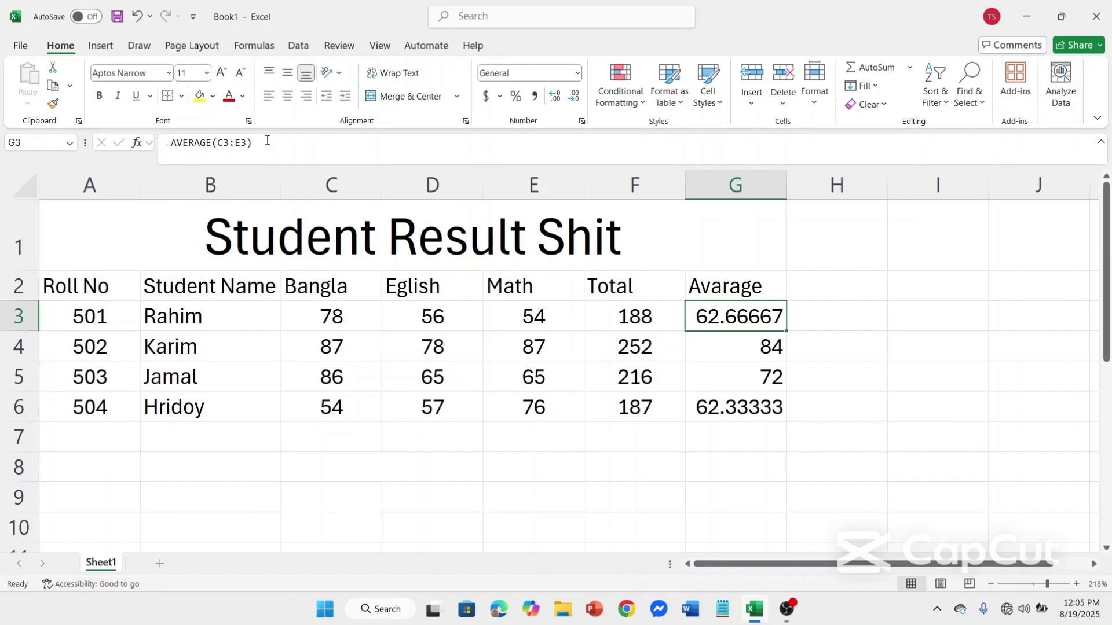
left_click(556, 97)
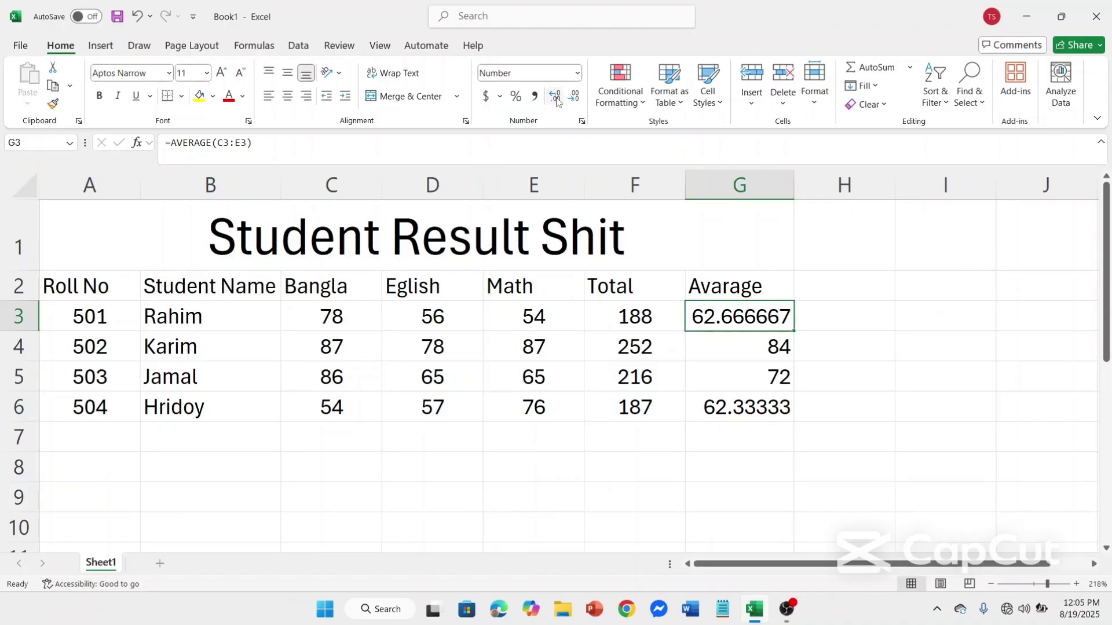
right_click(557, 101)
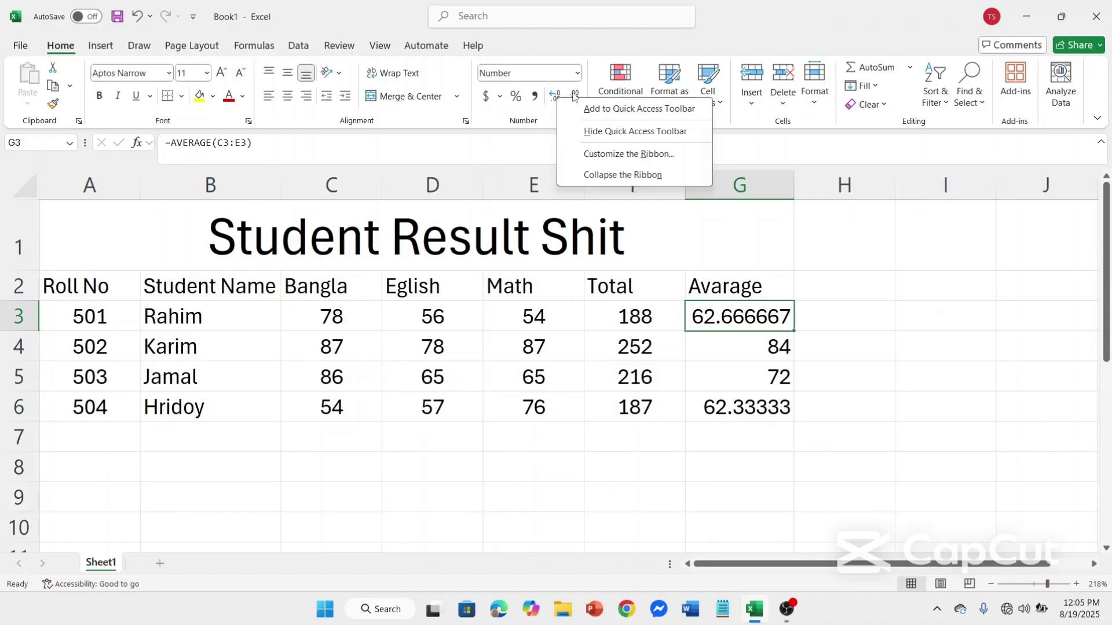
key("Escape")
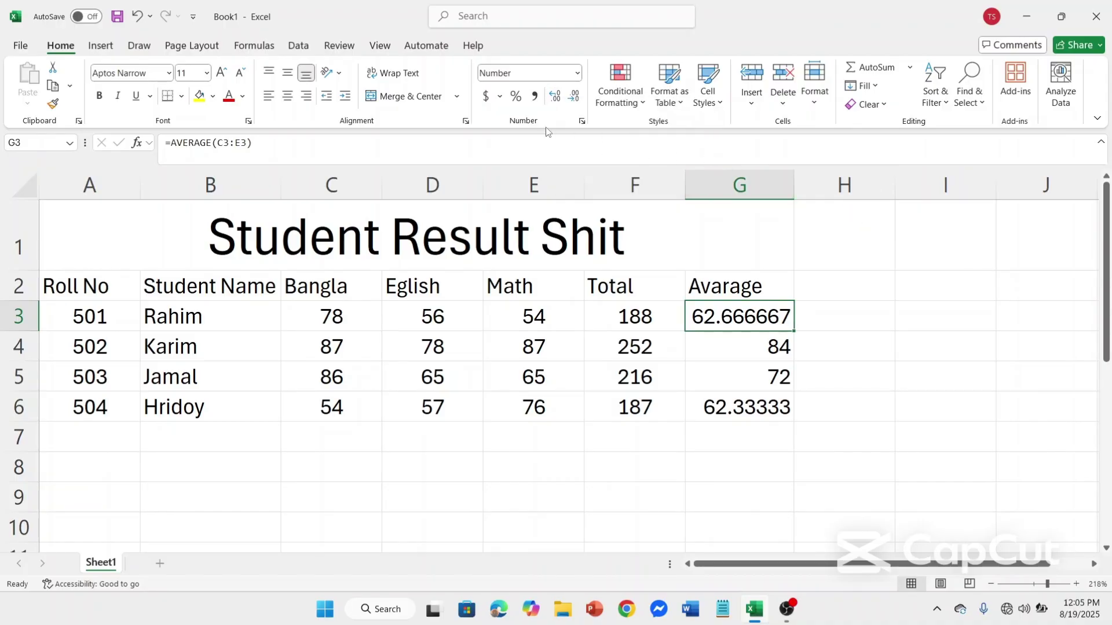
Step: Decrease the decimals of the average in G3 until it shows as a whole number
left_click(574, 99)
left_click(574, 98)
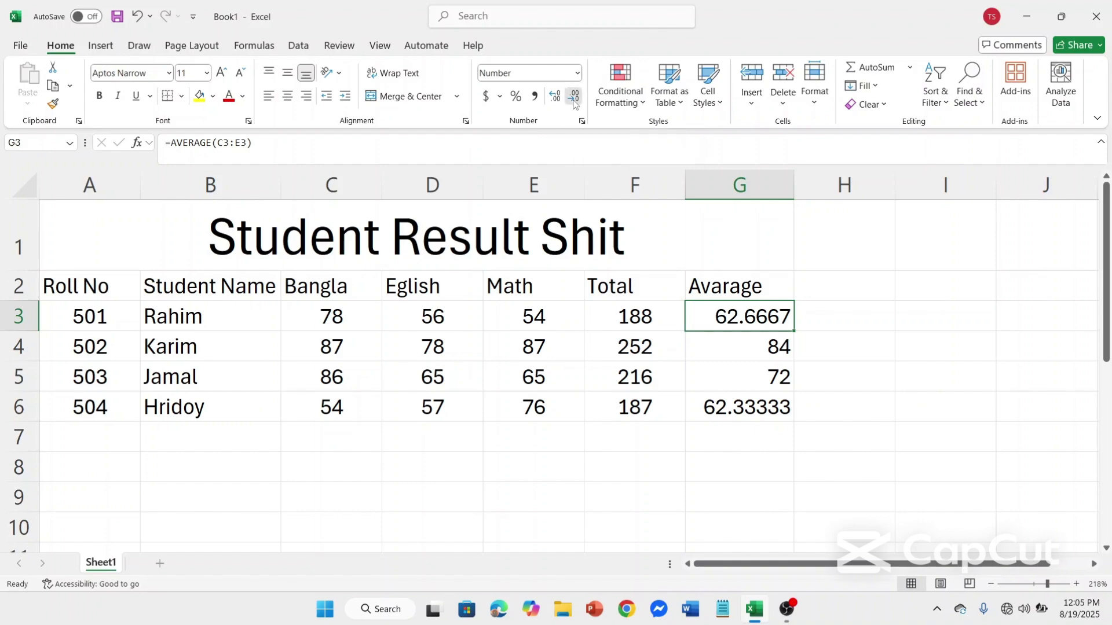
left_click(574, 99)
left_click(574, 98)
left_click(574, 98)
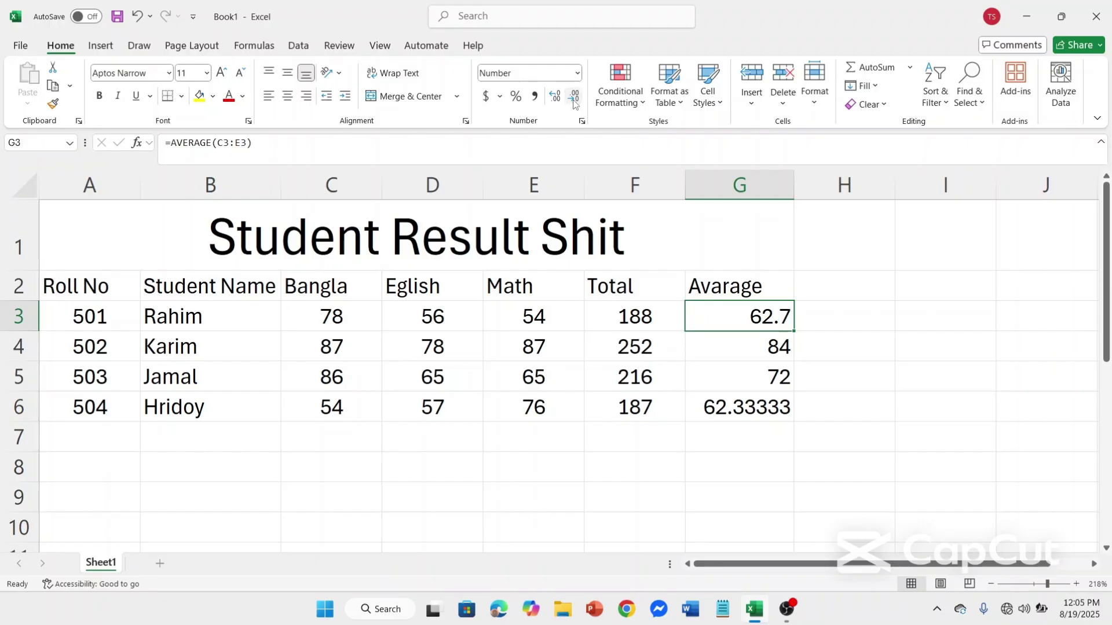
left_click(574, 98)
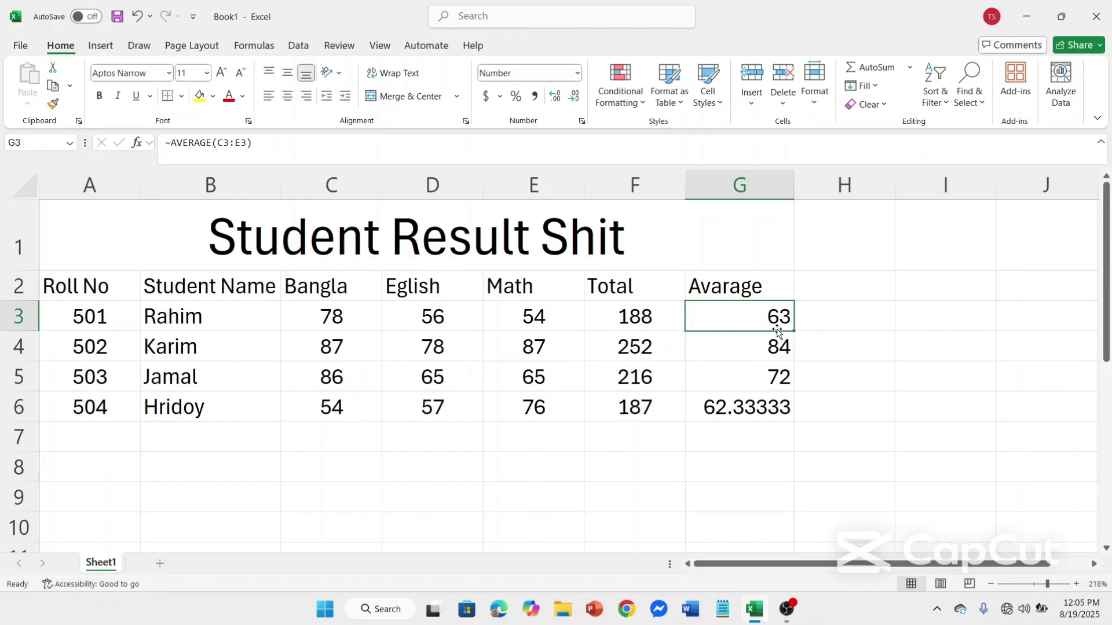
Step: Decrease the decimals of the average in G6 until it shows as a whole number
left_click(734, 414)
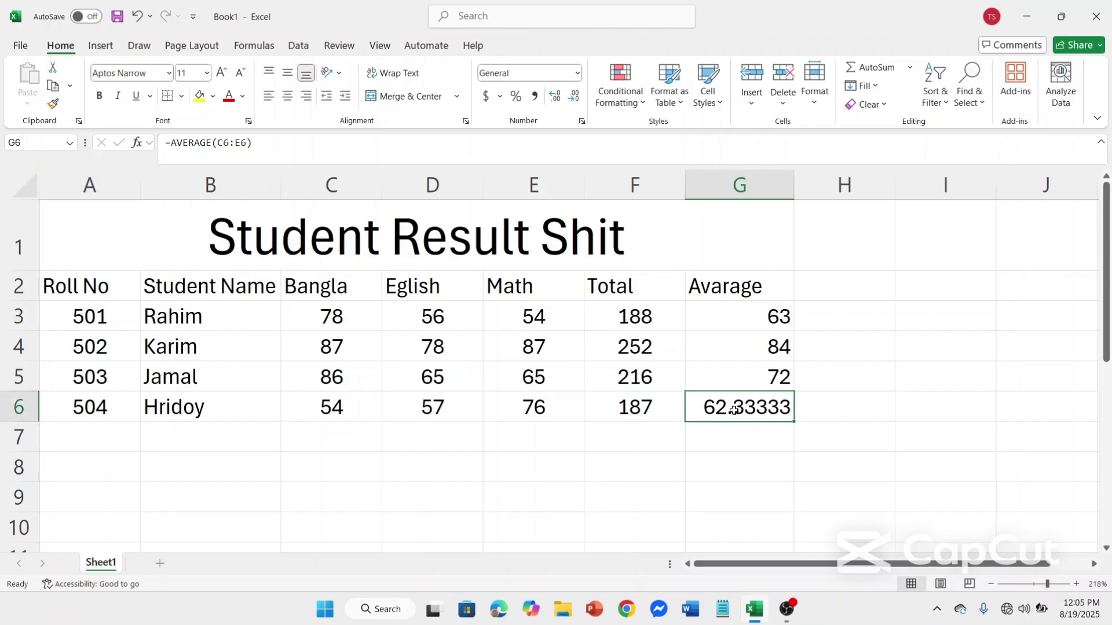
left_click(581, 97)
left_click(581, 97)
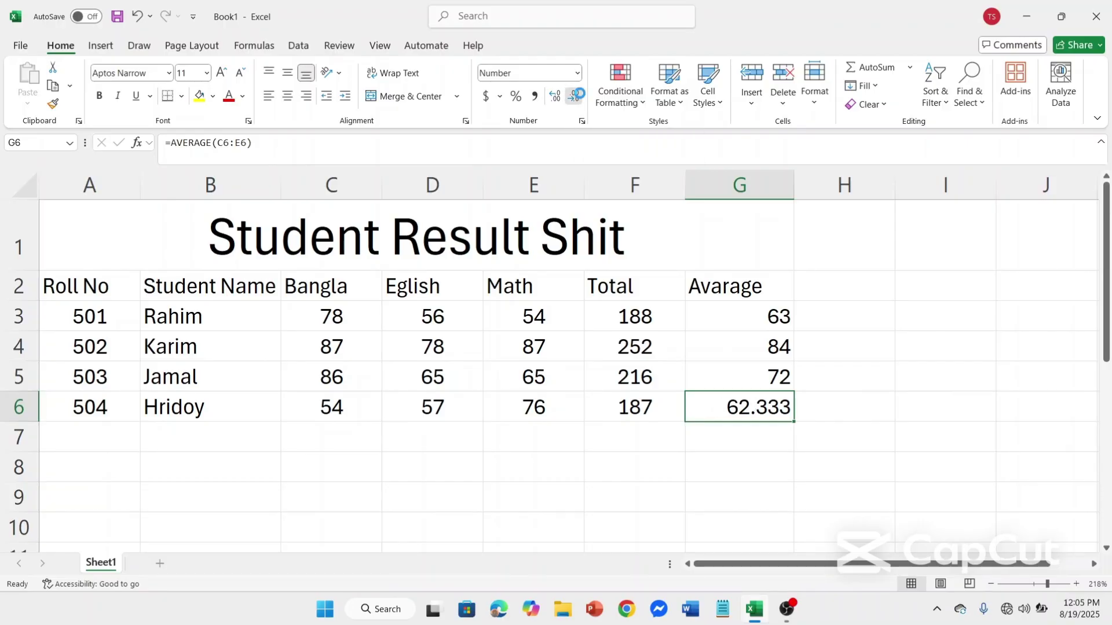
left_click(580, 97)
left_click(581, 97)
left_click(580, 98)
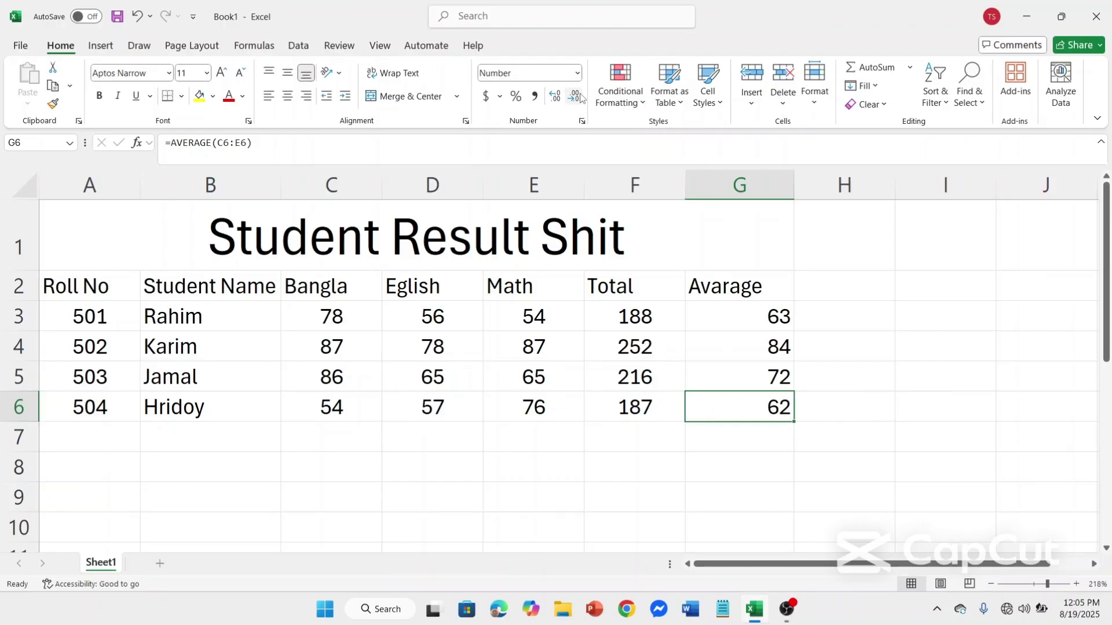
left_click(965, 377)
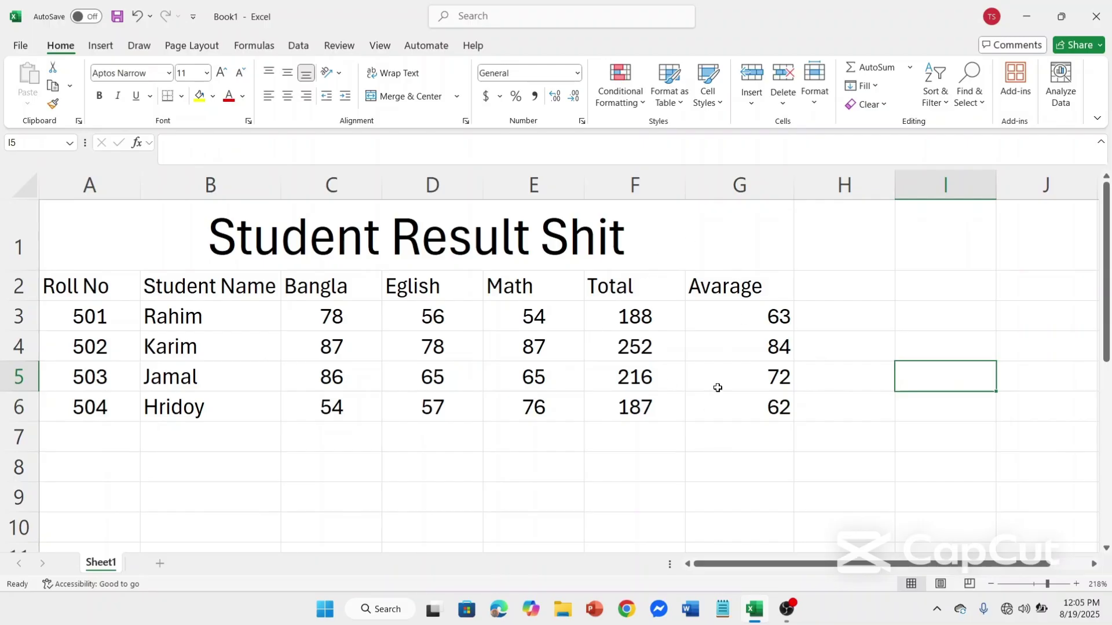
Step: Center the averages in G3:G6 horizontally
left_click_drag(741, 311, 758, 397)
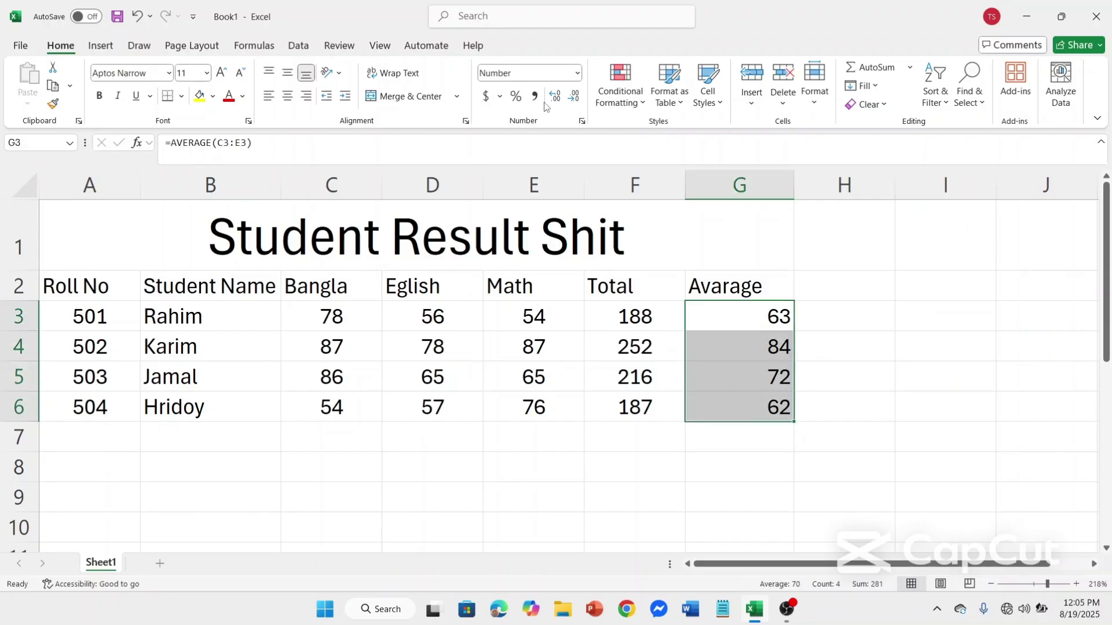
left_click(287, 96)
left_click(403, 526)
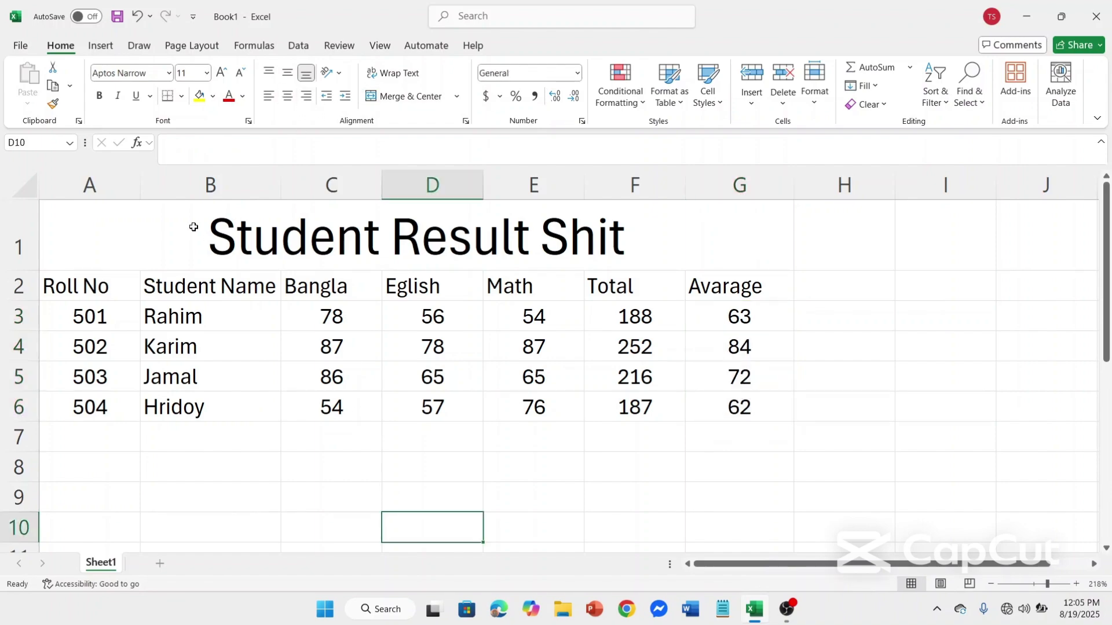
Step: Make the merged title in row 1 bold and set its font to Algerian
left_click(128, 252)
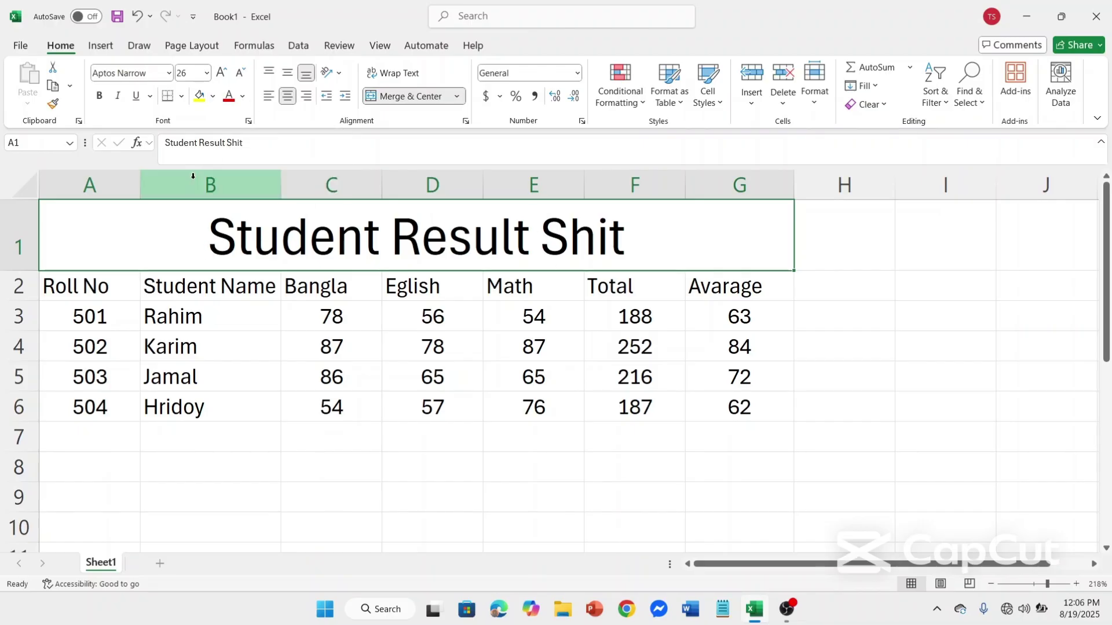
right_click(102, 104)
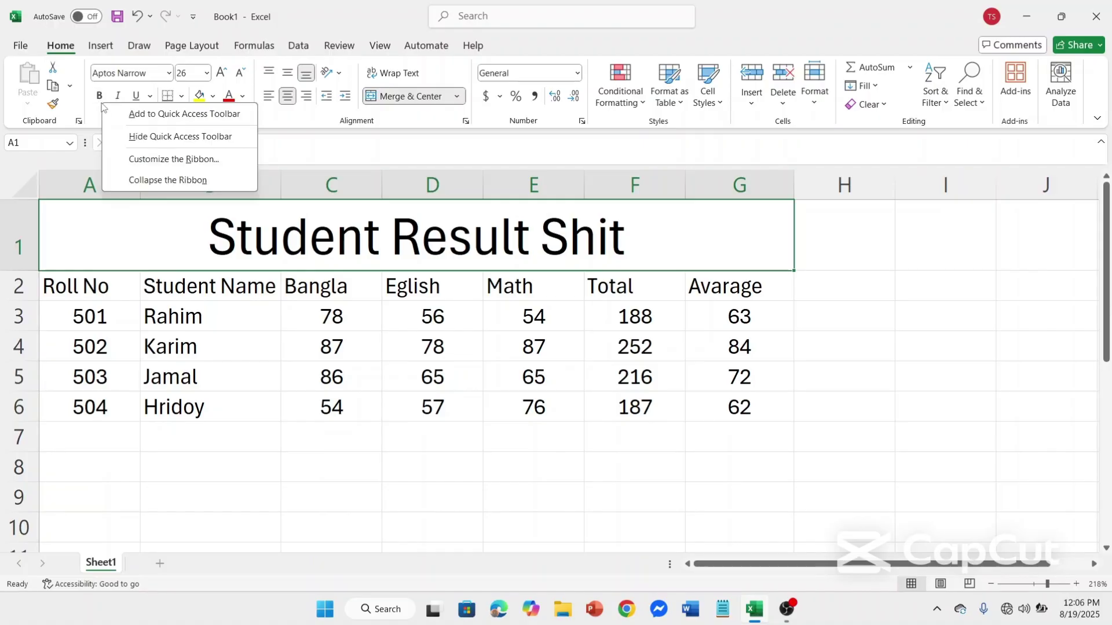
key("Escape")
left_click(101, 96)
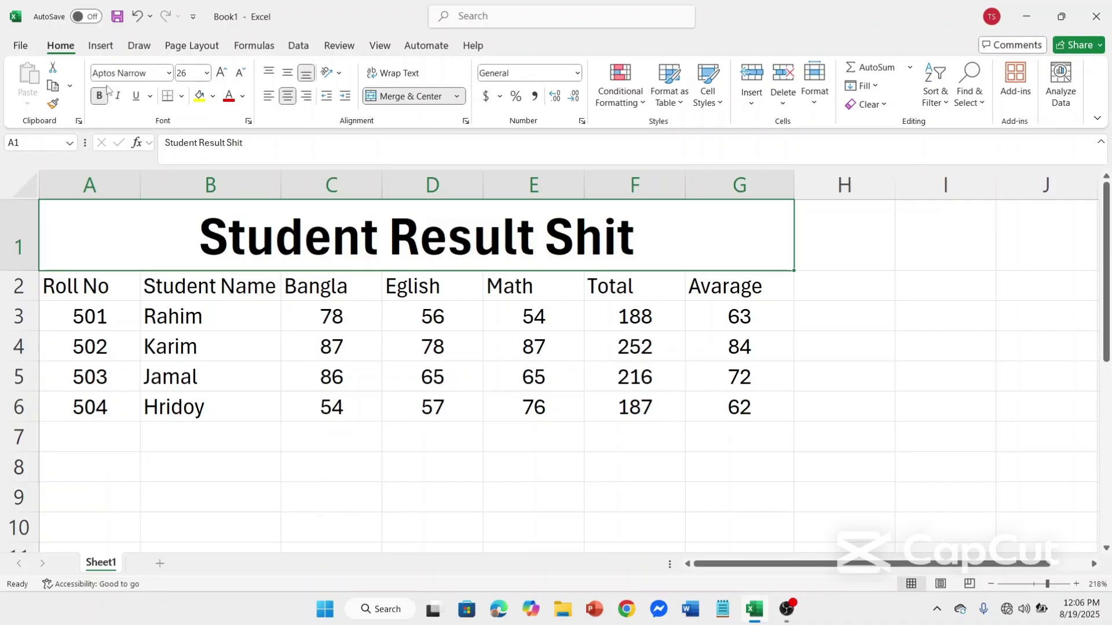
right_click(170, 76)
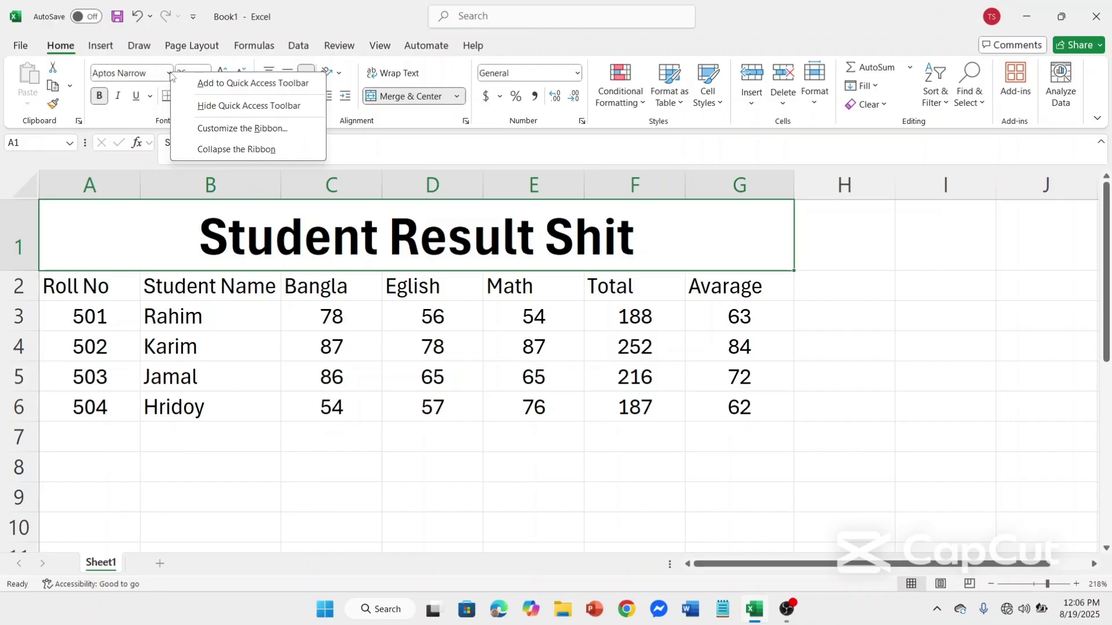
left_click(171, 74)
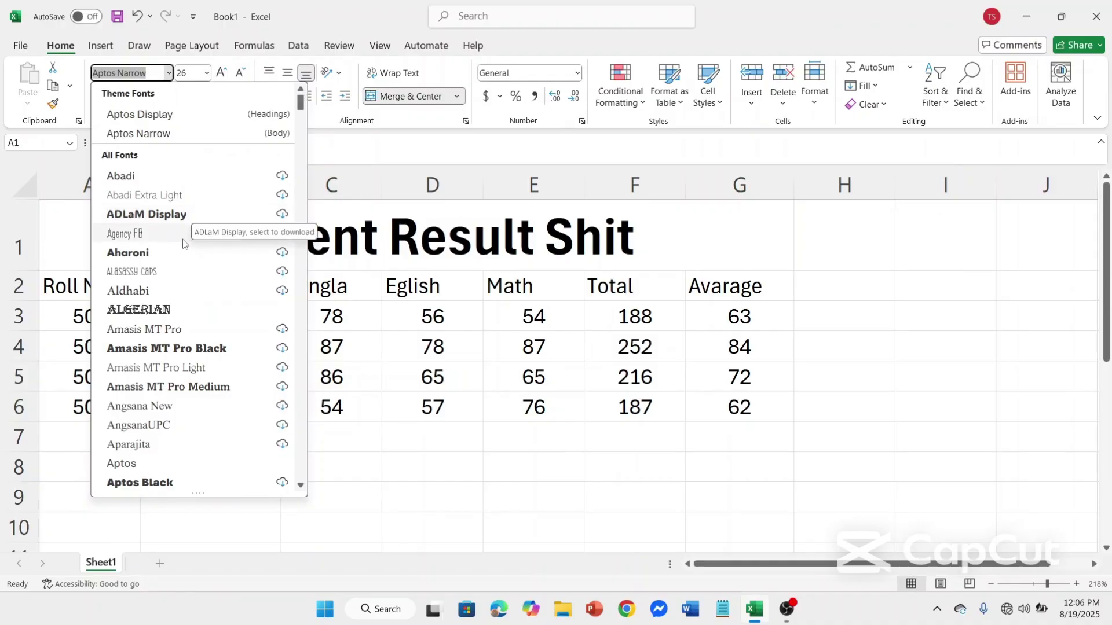
left_click(183, 311)
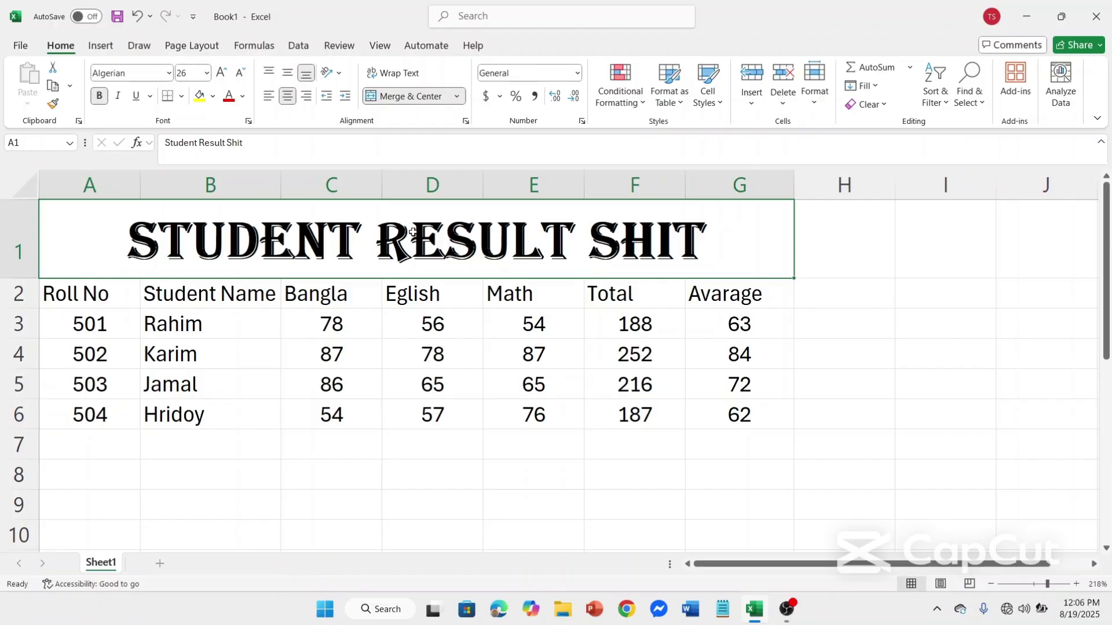
Step: Fill the merged title cell with bright green from the theme colors
right_click(213, 103)
left_click(213, 97)
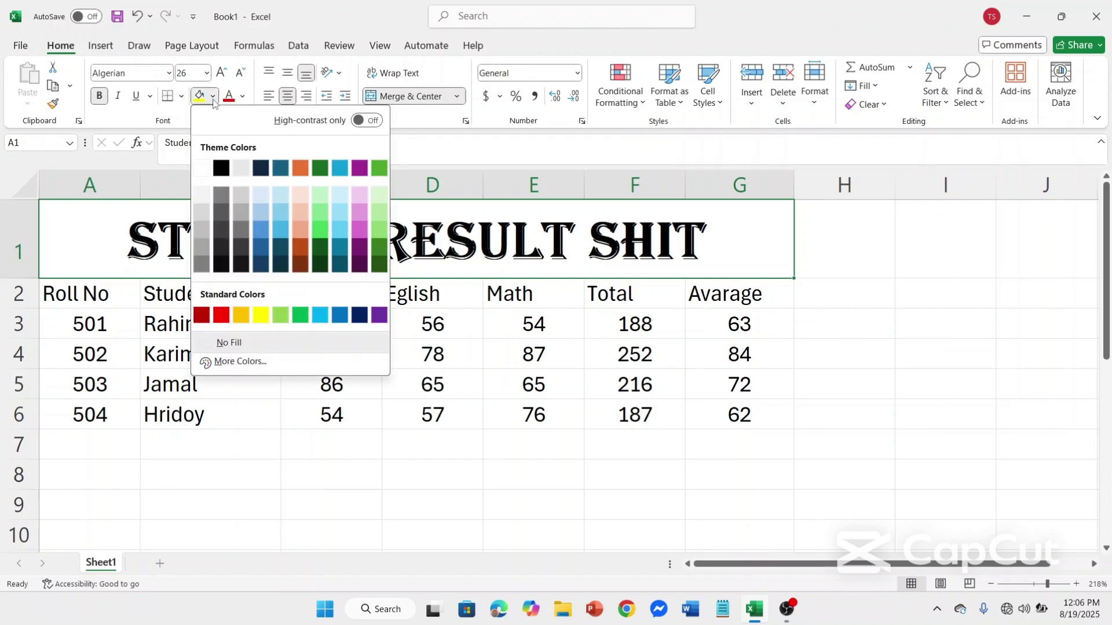
left_click(320, 230)
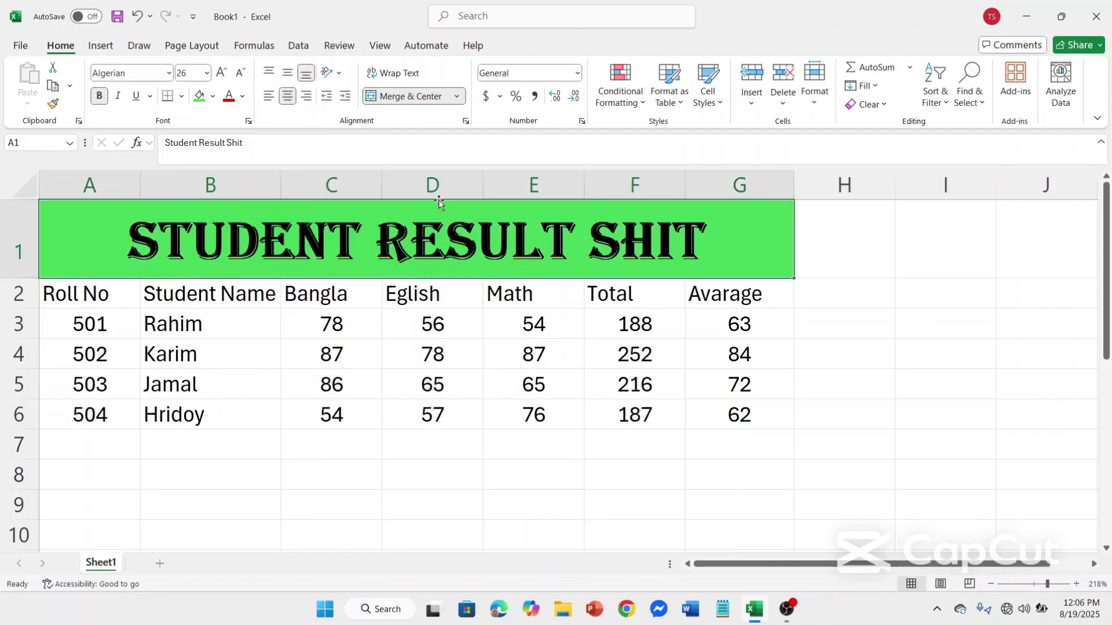
left_click(563, 504)
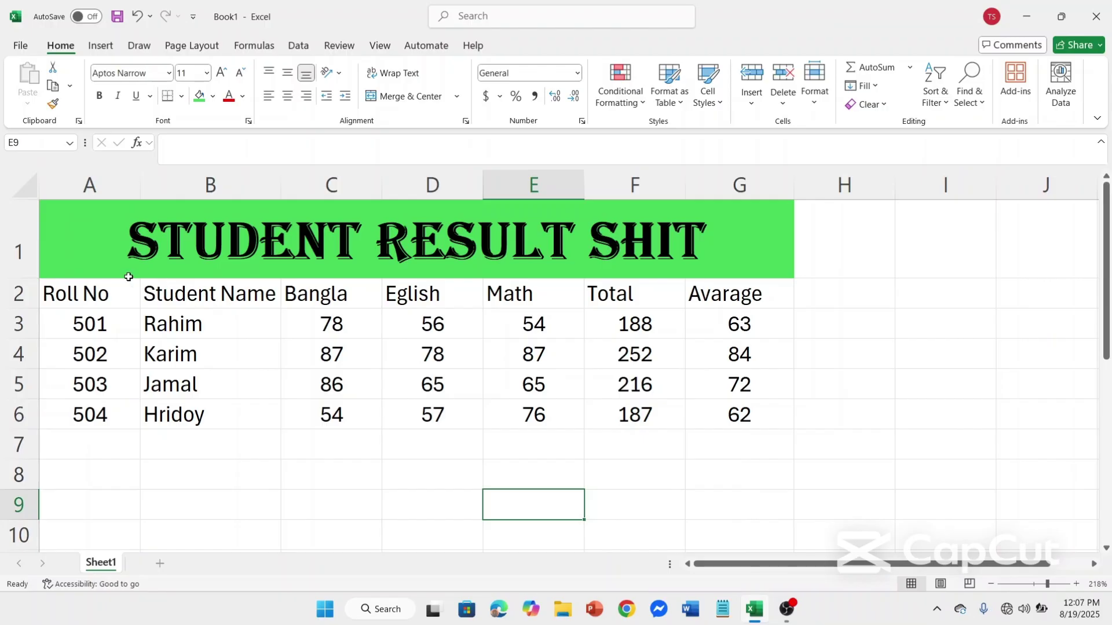
Step: Fill the Roll No column A2:A6, header included, with light blue
left_click_drag(90, 298, 112, 410)
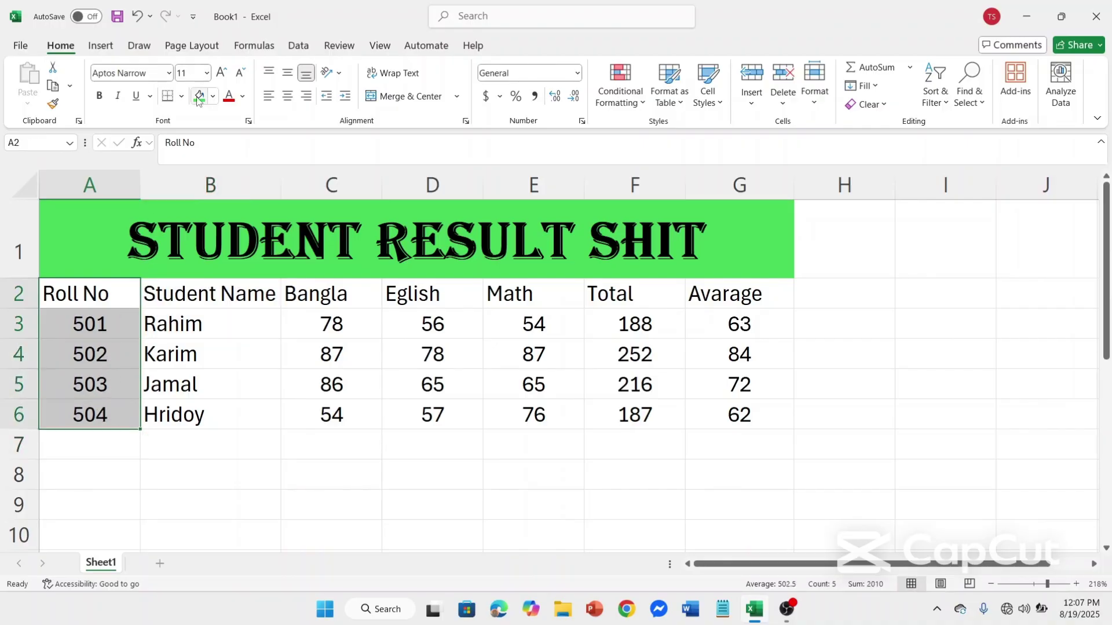
left_click(213, 96)
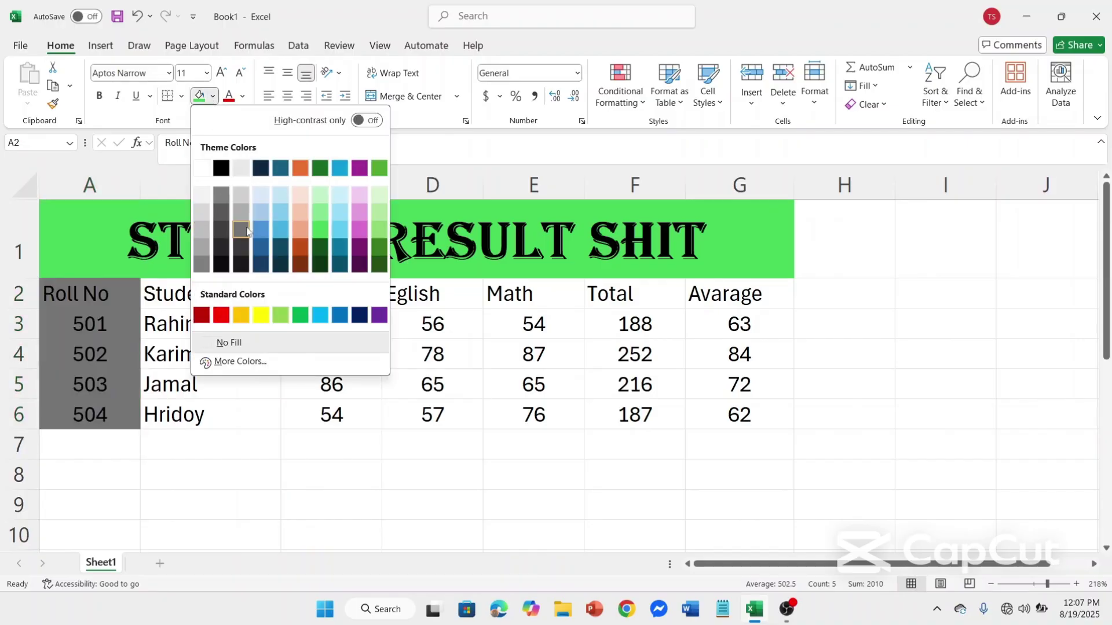
left_click(283, 211)
left_click_drag(232, 466, 149, 440)
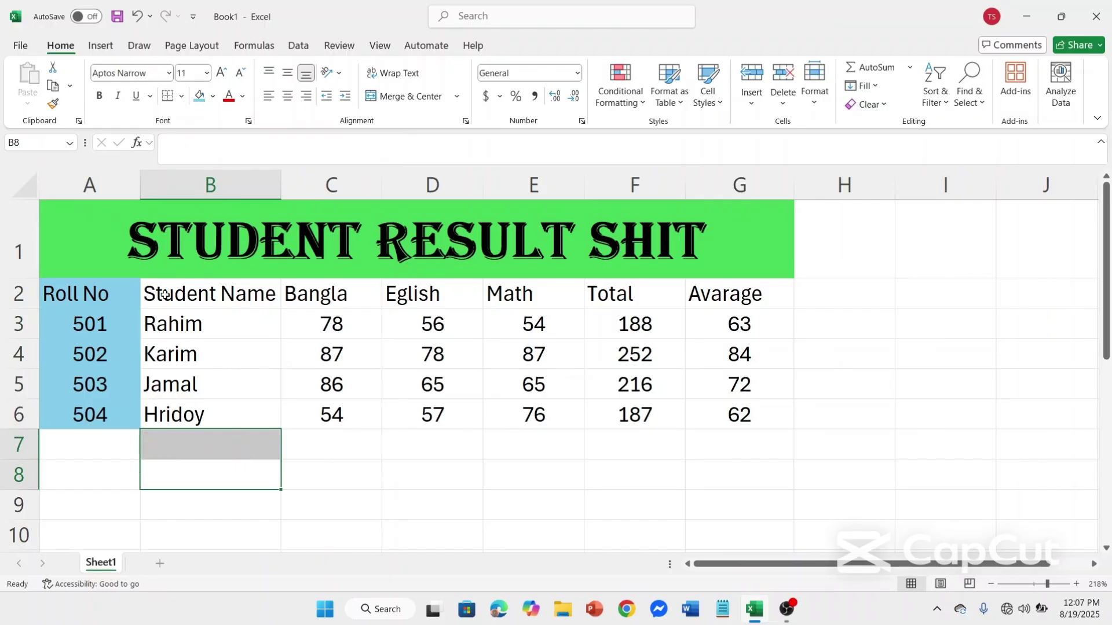
Step: Fill the Student Name column B2:B6, header included, with light purple
left_click_drag(165, 295, 234, 407)
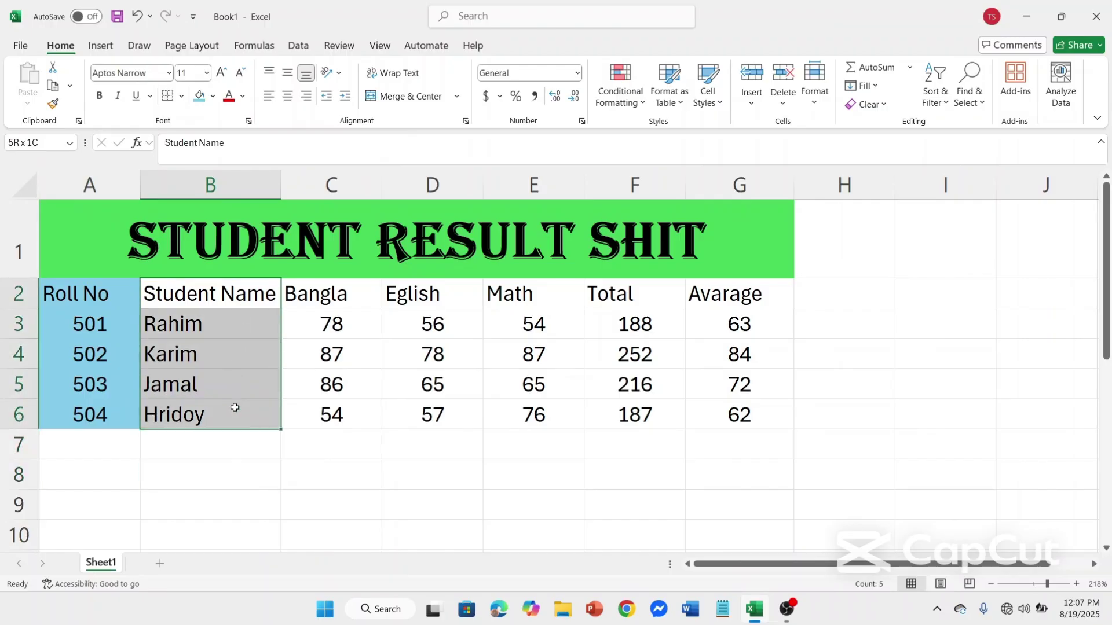
left_click(214, 96)
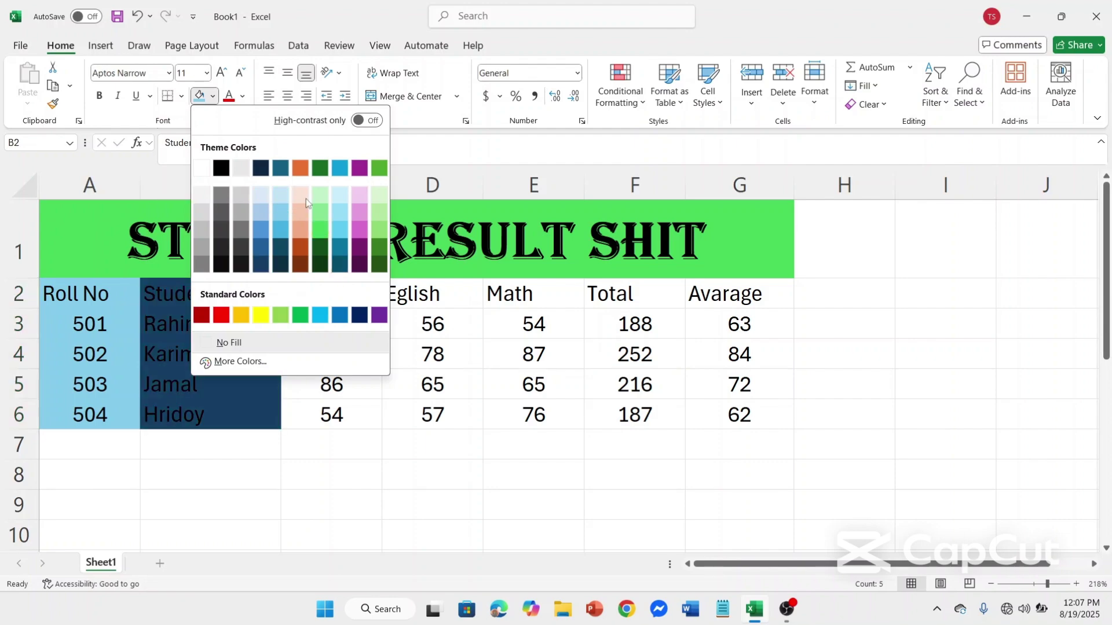
left_click(363, 206)
Step: Fill the three subject columns C2:E6, headers included, with light green
left_click_drag(315, 301, 530, 415)
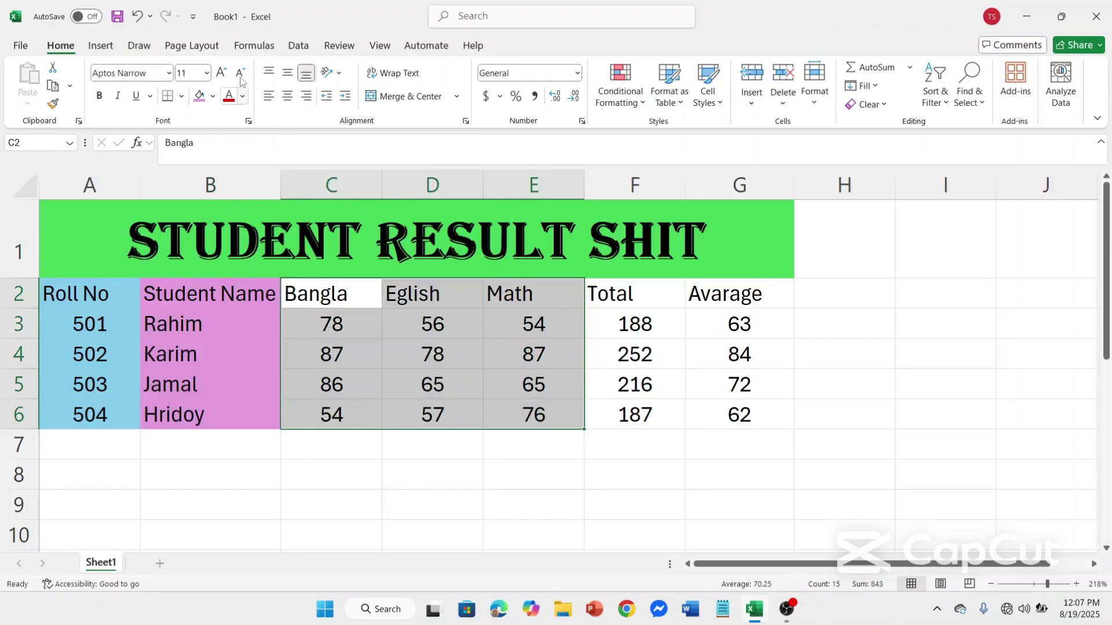
left_click(213, 96)
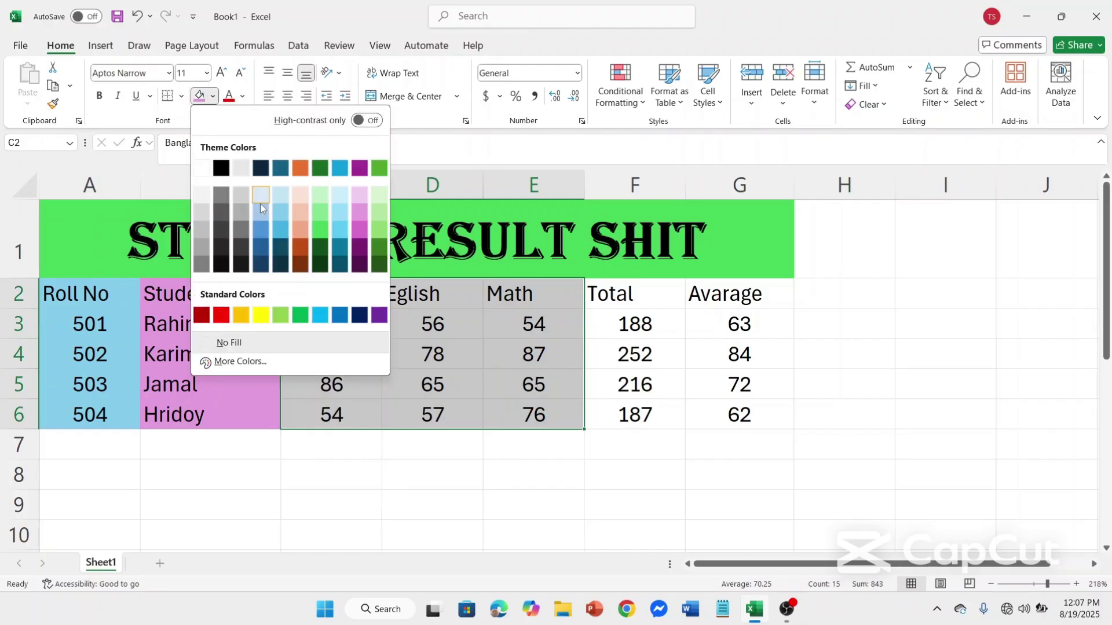
left_click(359, 212)
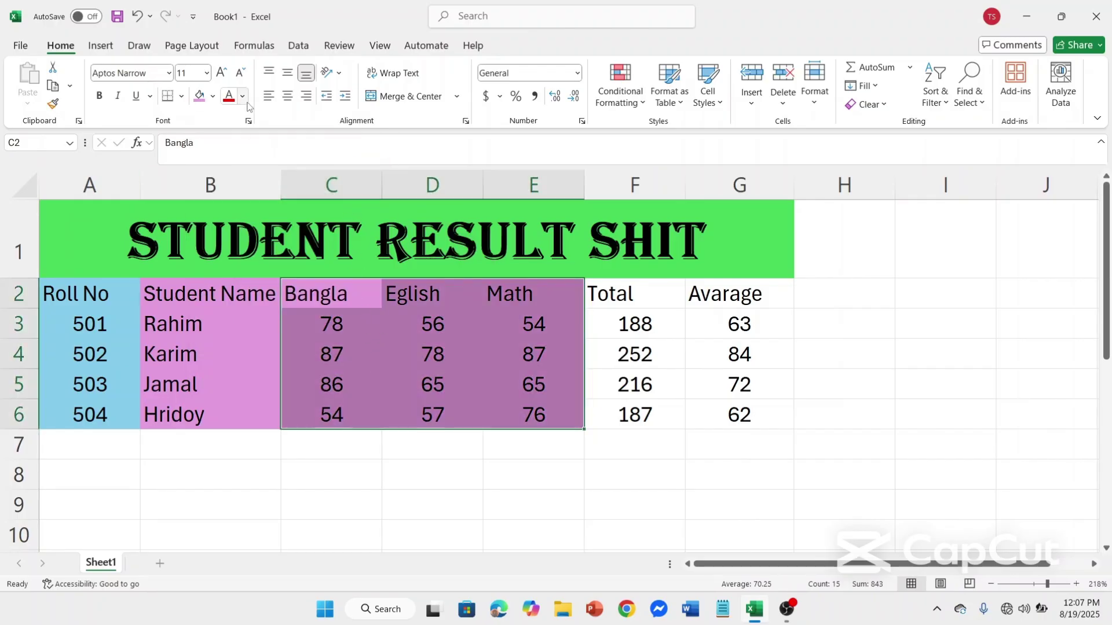
left_click(213, 96)
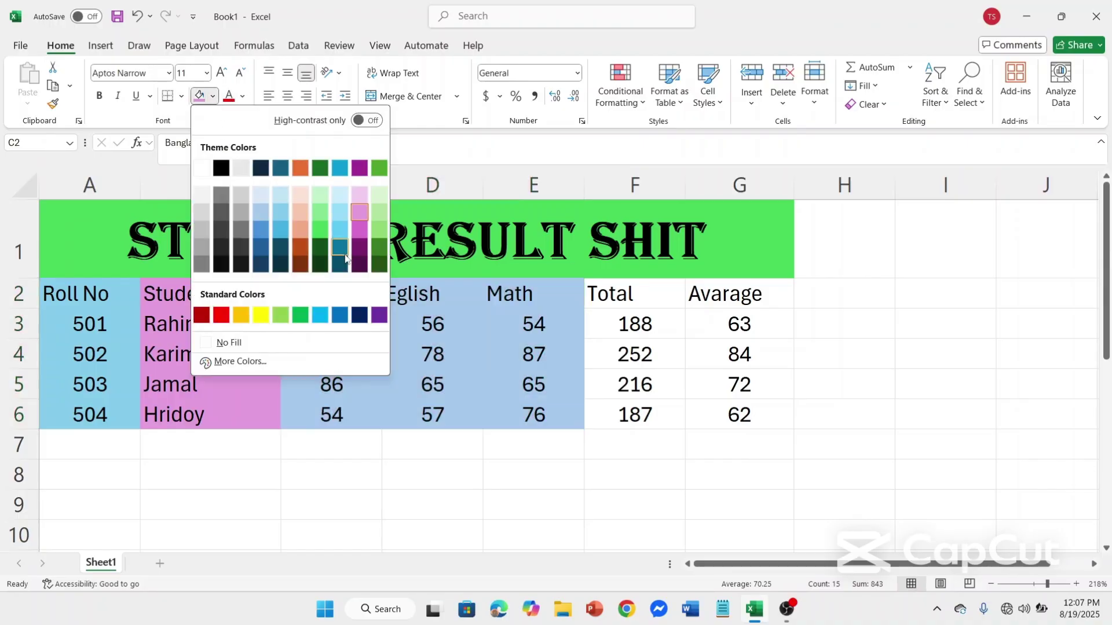
left_click(380, 228)
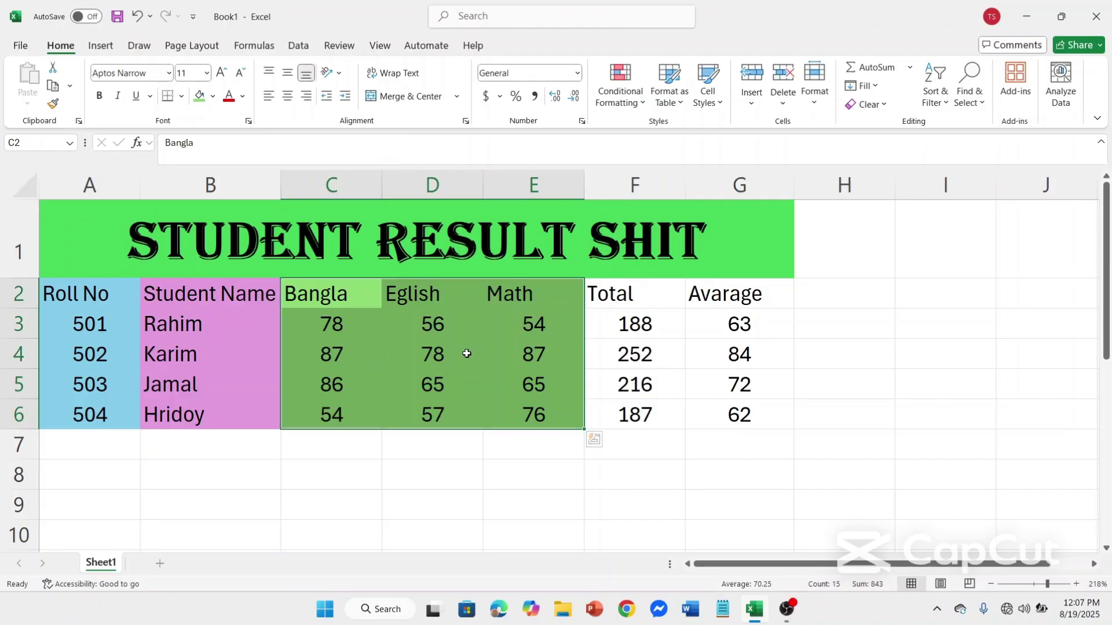
left_click_drag(543, 503, 538, 474)
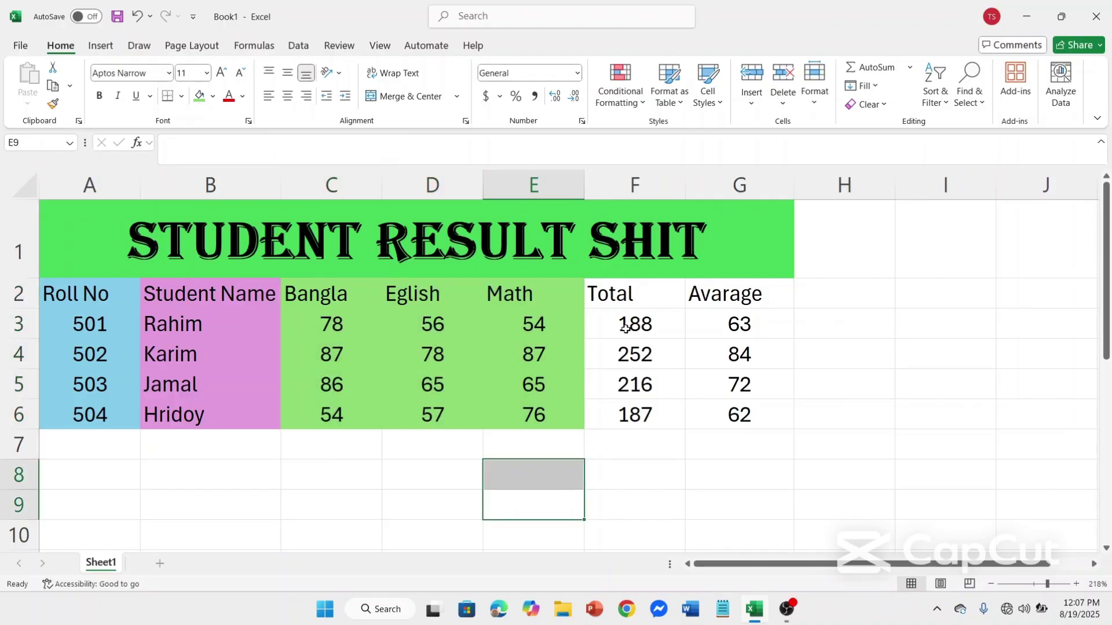
left_click_drag(622, 328, 625, 415)
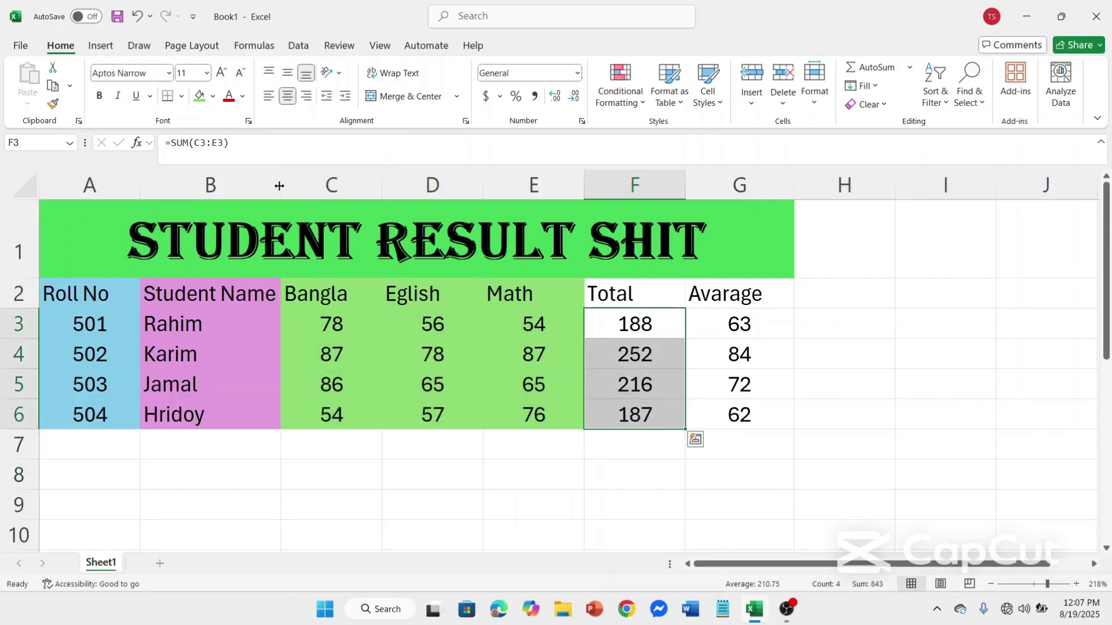
left_click(213, 96)
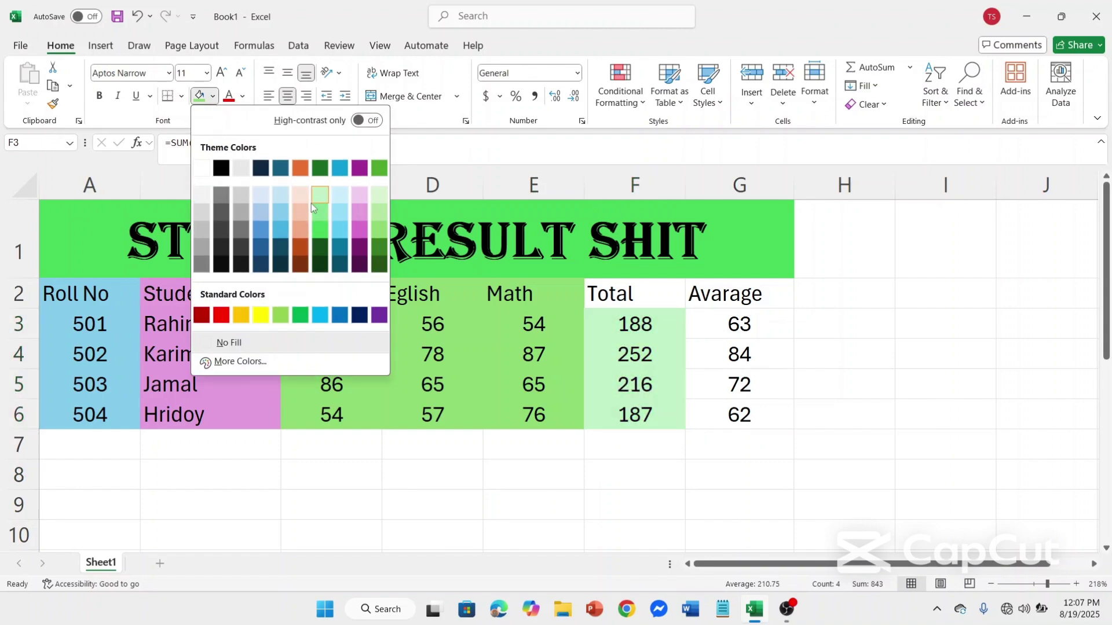
left_click(630, 290)
left_click_drag(629, 289, 635, 384)
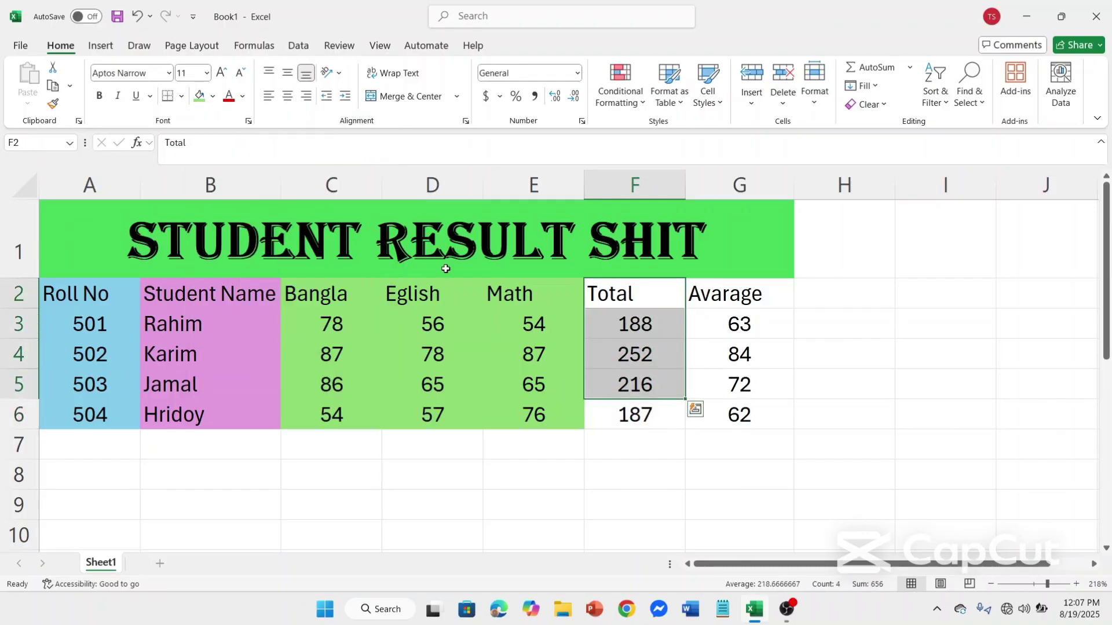
left_click(213, 96)
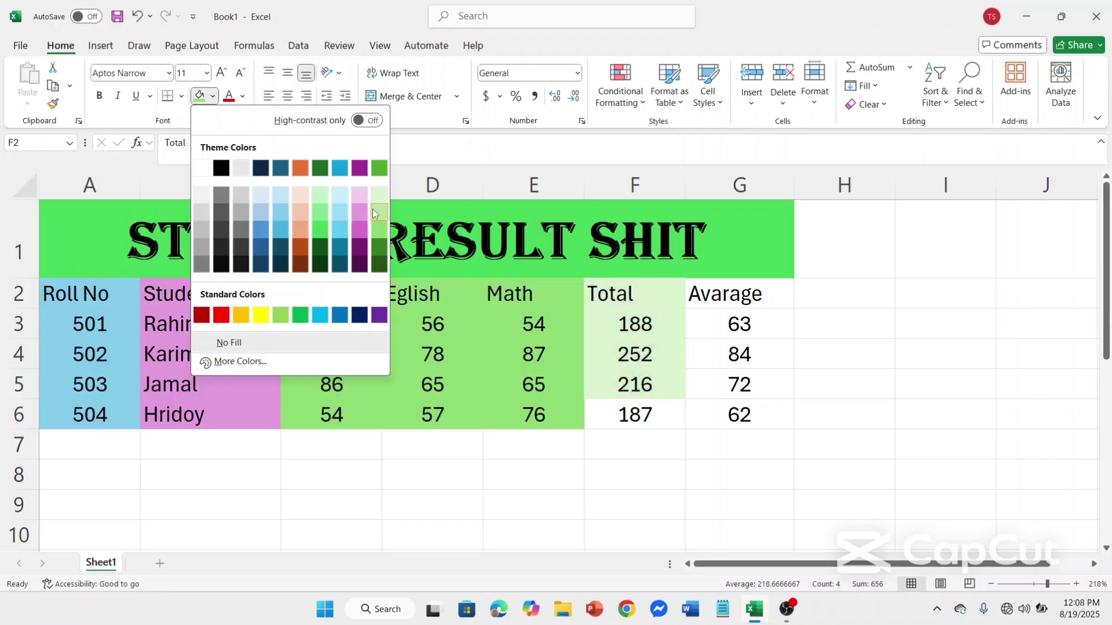
left_click(649, 284)
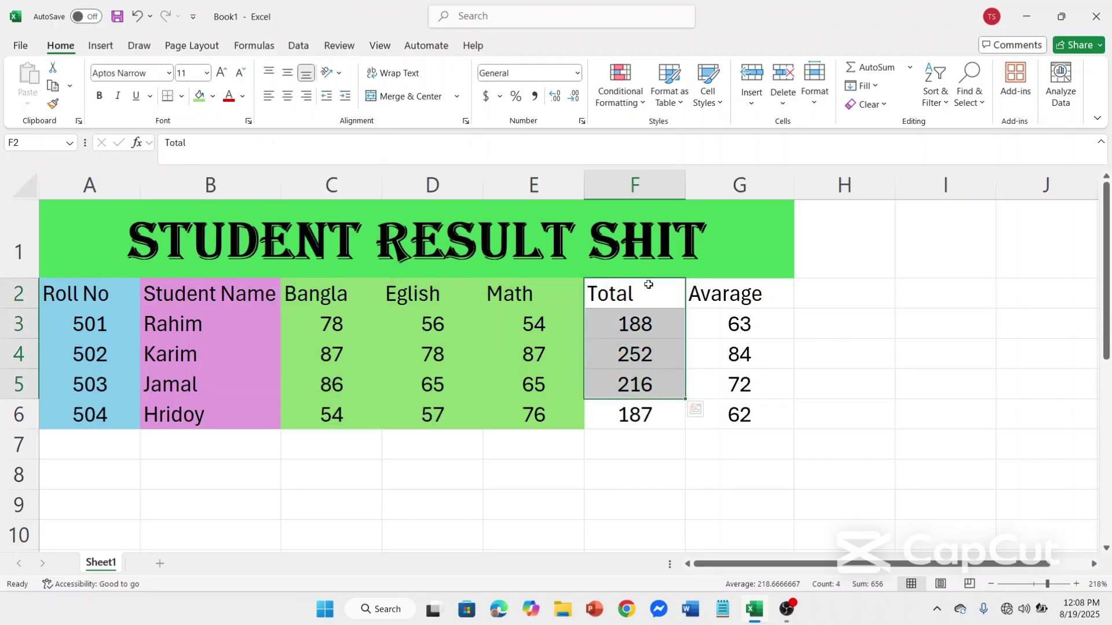
Step: Fill the Total column F2:F6, header included, with light purple
left_click_drag(648, 284, 635, 415)
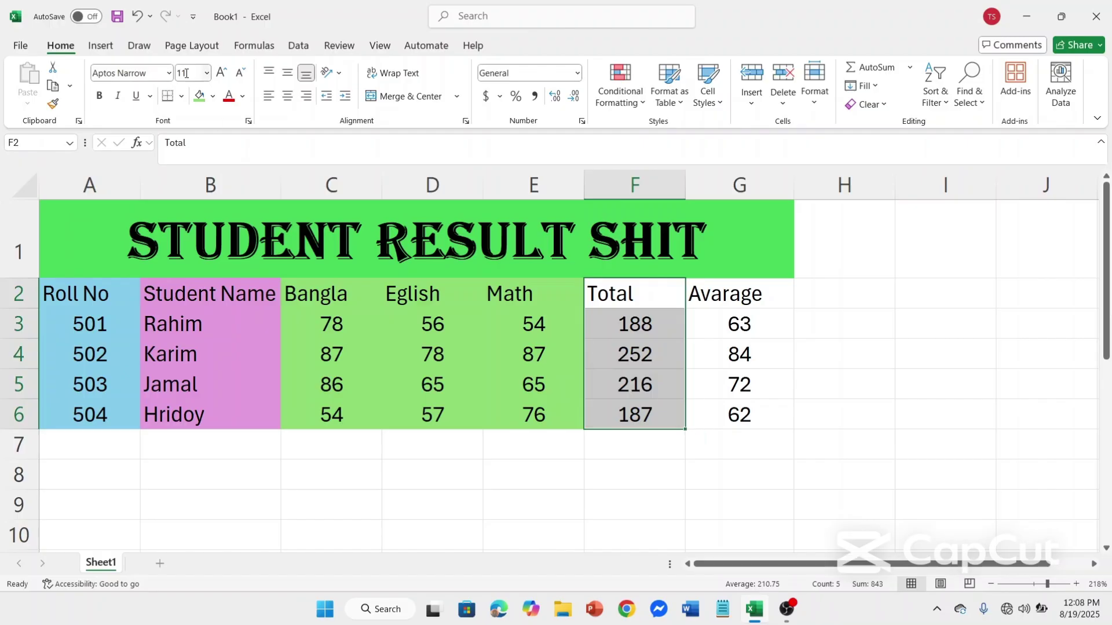
left_click(213, 96)
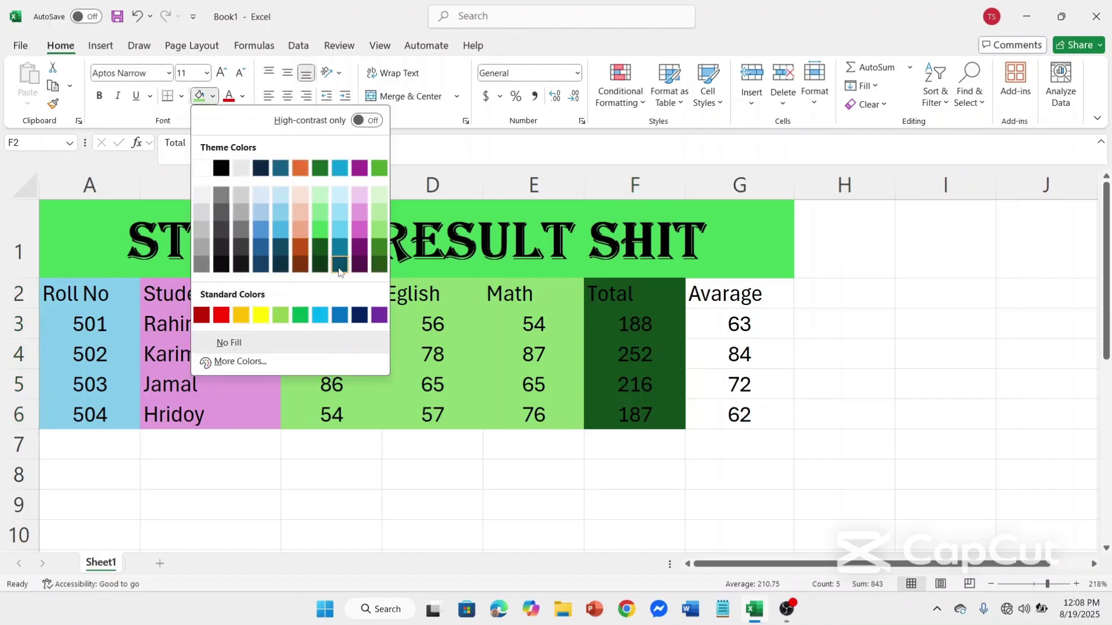
left_click(362, 212)
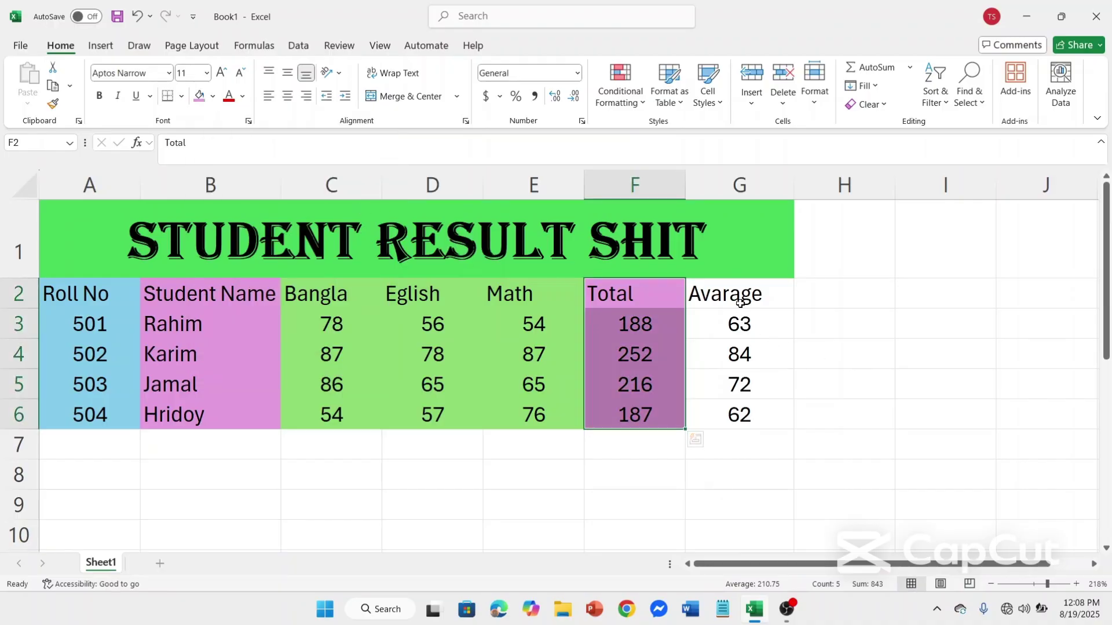
Step: Fill the average column G2:G6, header included, with the standard red
left_click_drag(740, 302, 740, 414)
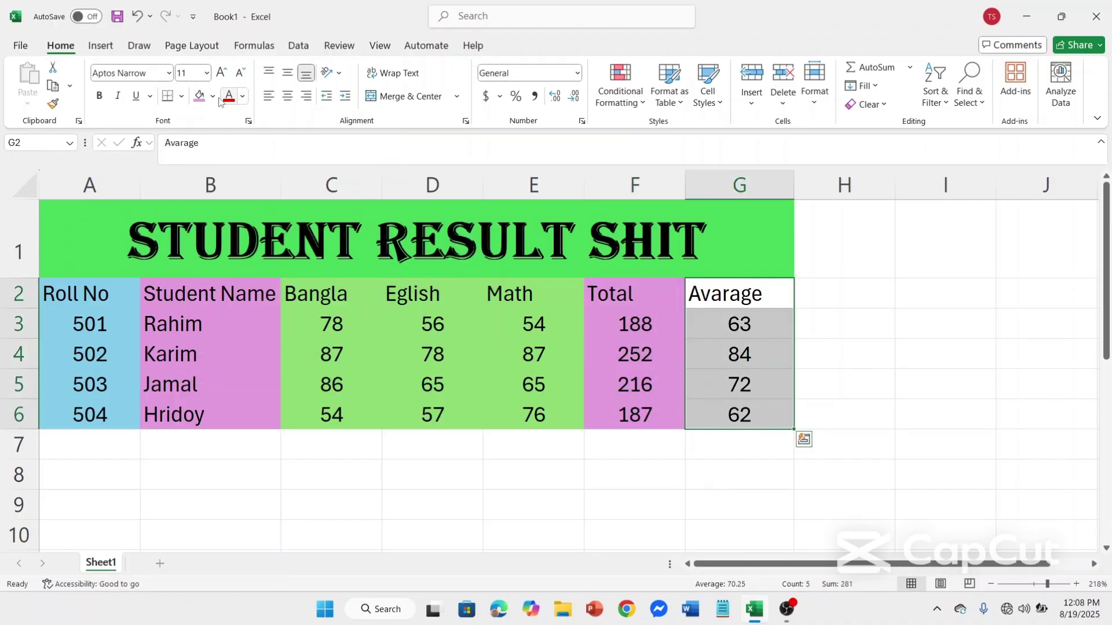
left_click(213, 96)
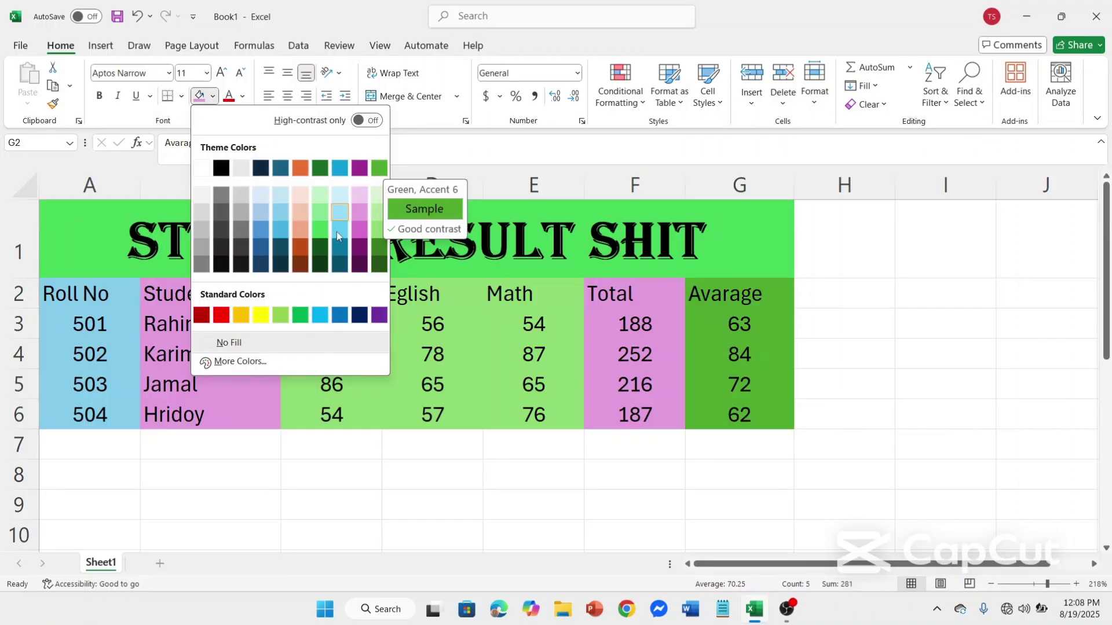
left_click(220, 316)
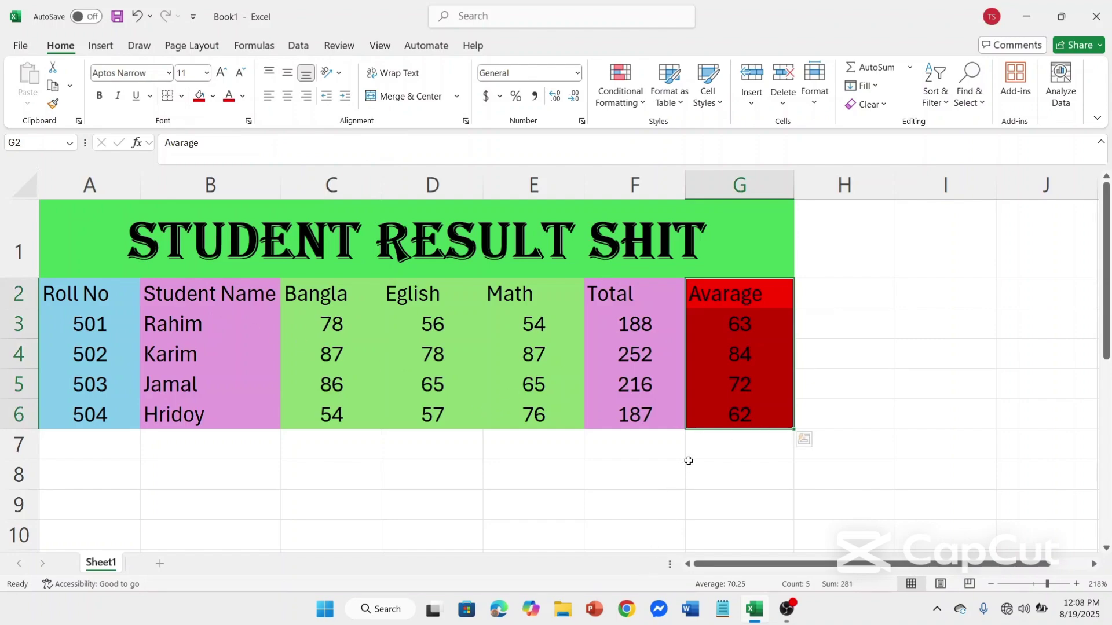
left_click(971, 348)
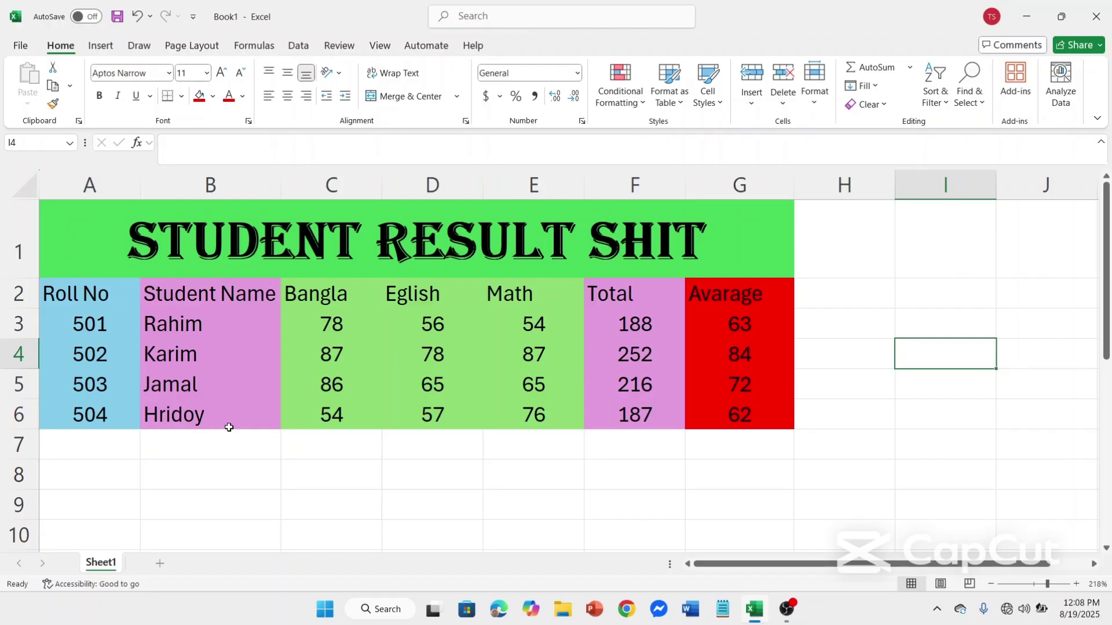
right_click(544, 444)
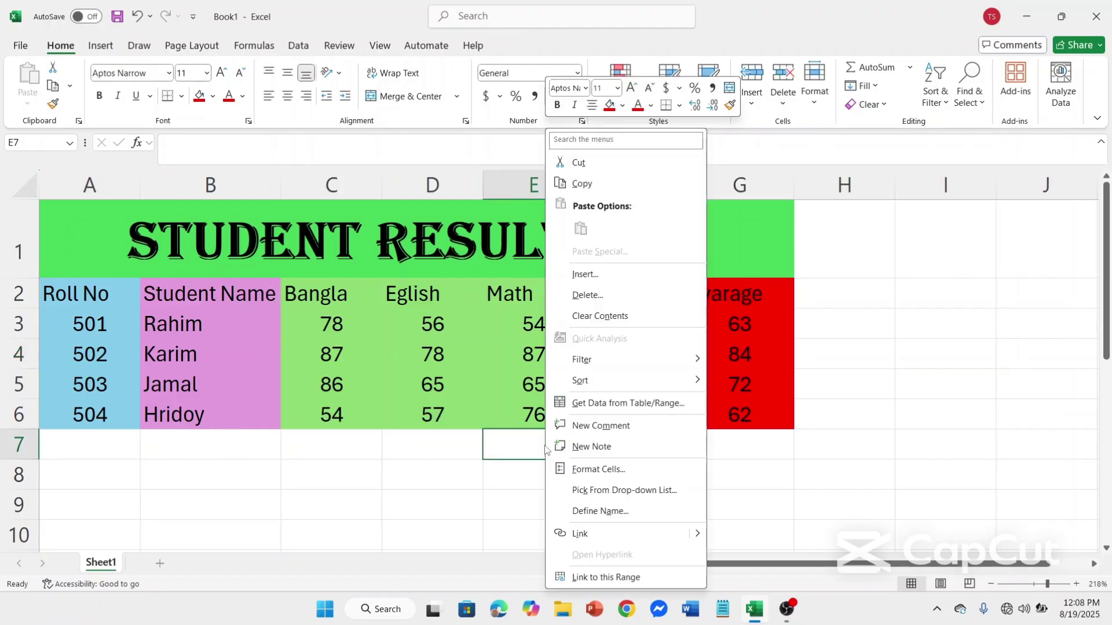
key("Escape")
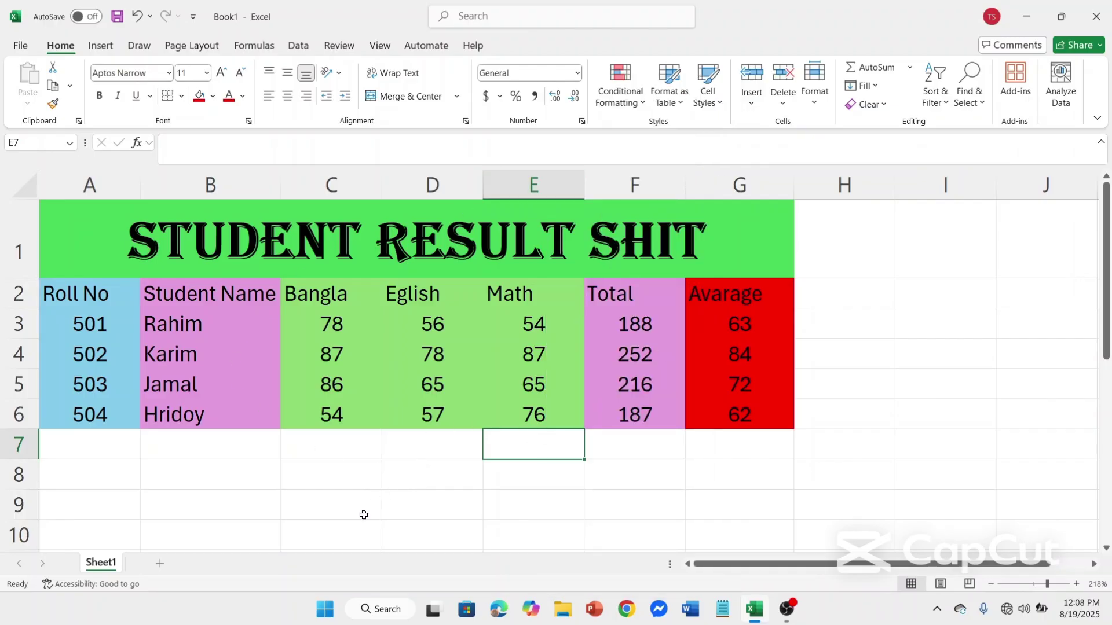
left_click(345, 483)
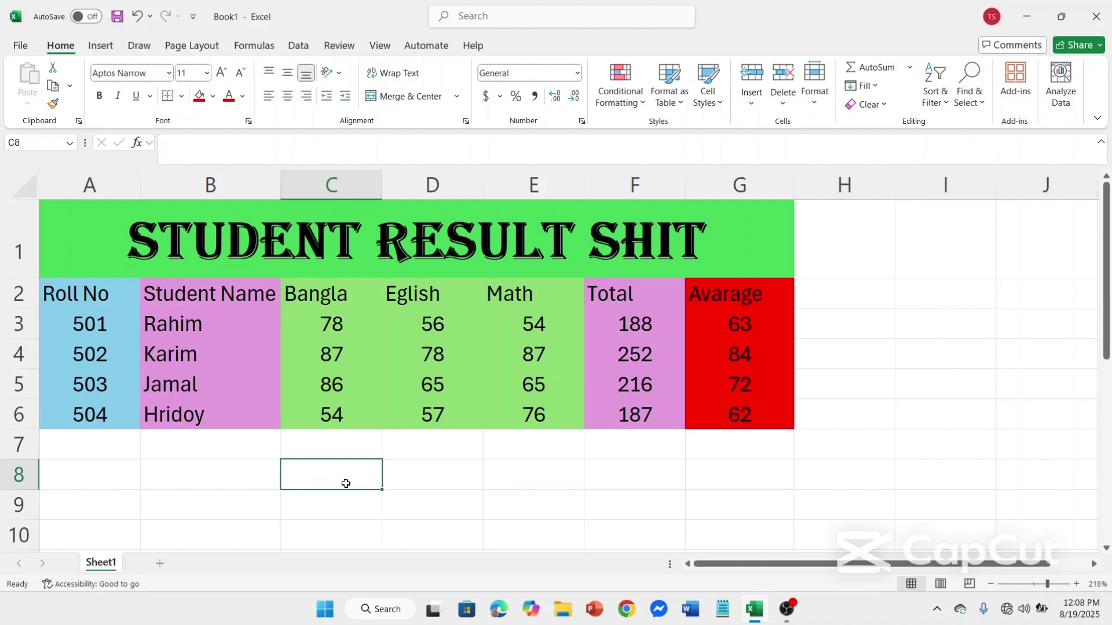
Step: Preview how the result sheet will look when printed, and return to the worksheet
key("ctrl+p")
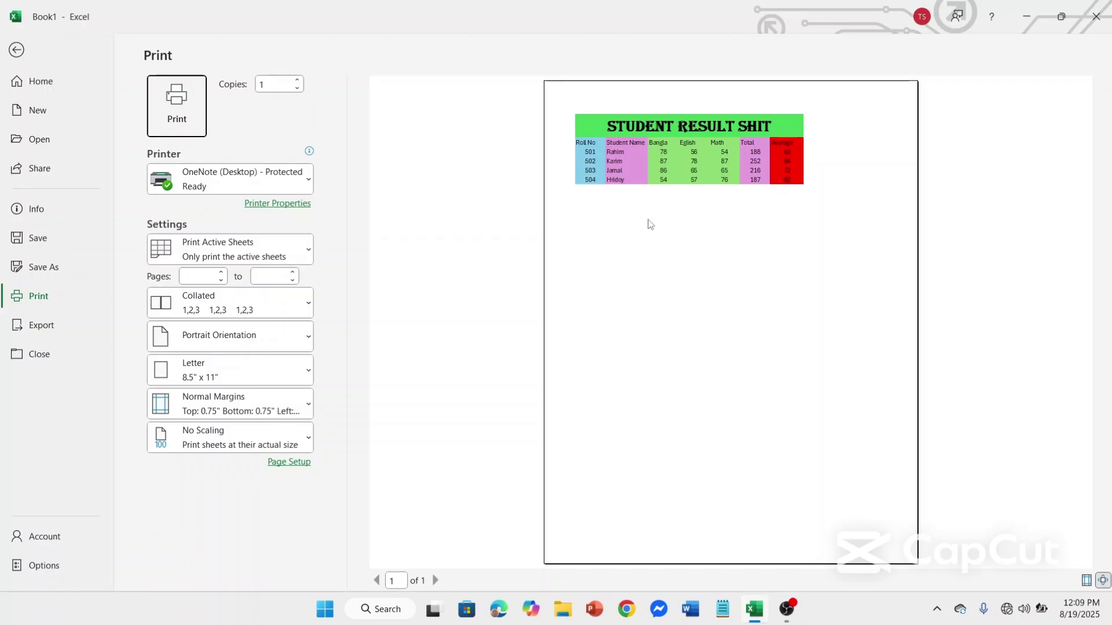
key("shift+Tab")
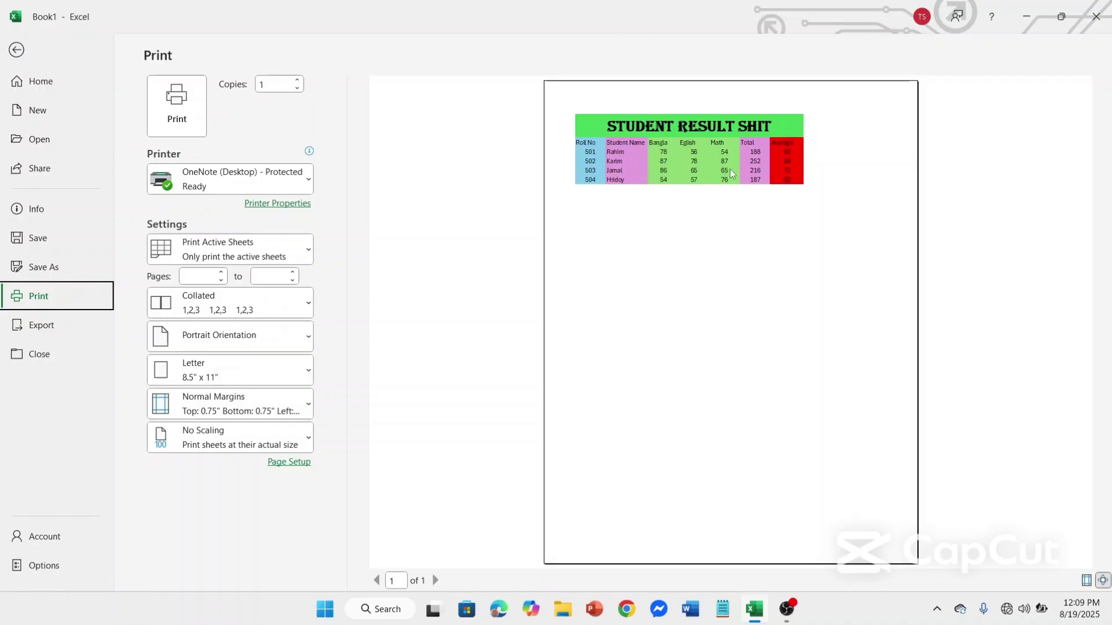
left_click(18, 51)
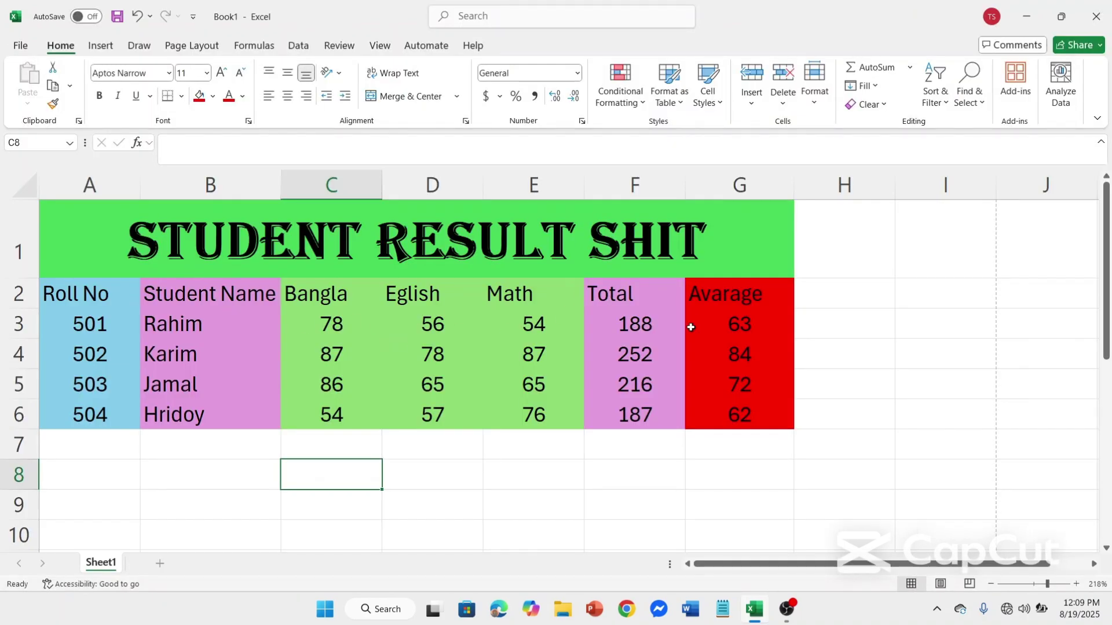
left_click(62, 242)
right_click(64, 242)
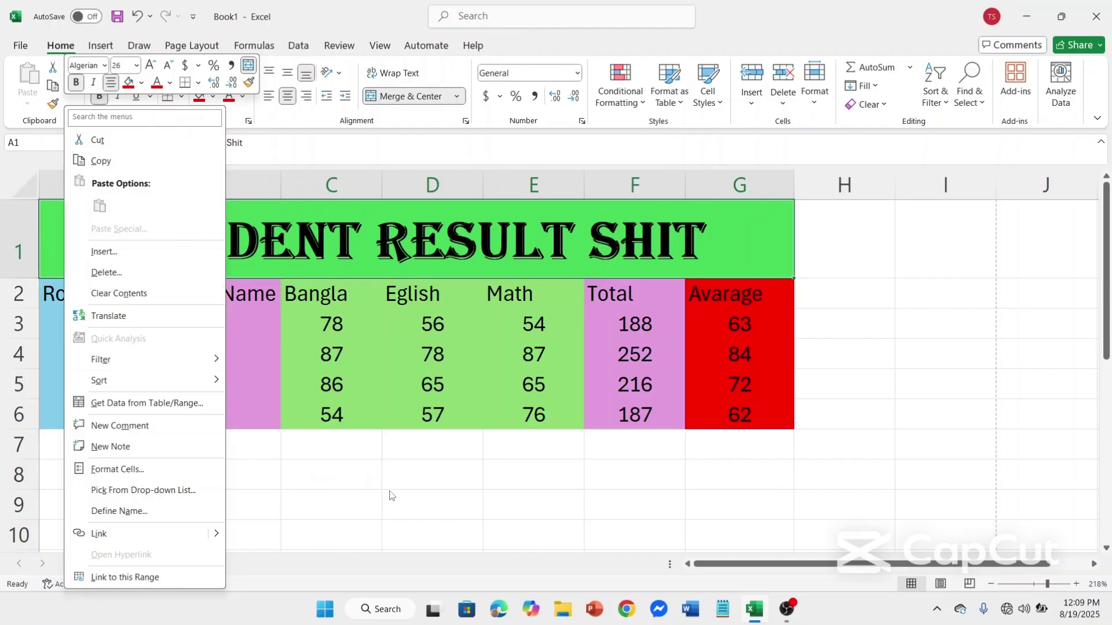
key("Escape")
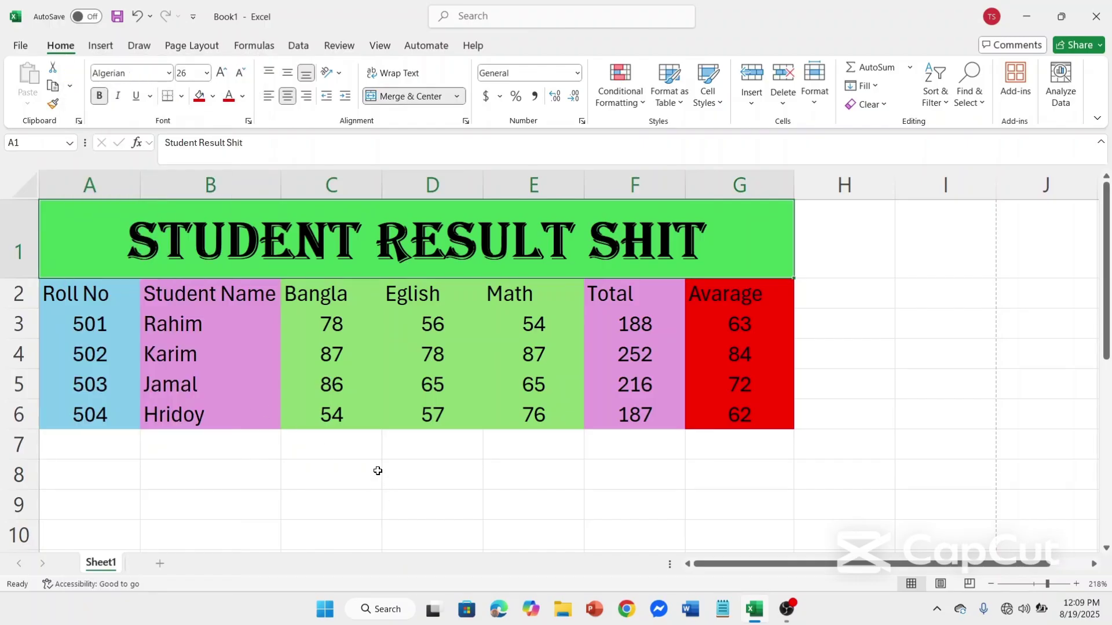
Step: Start saving the workbook and replace the default file name with "Result Shit"
key("ctrl+s")
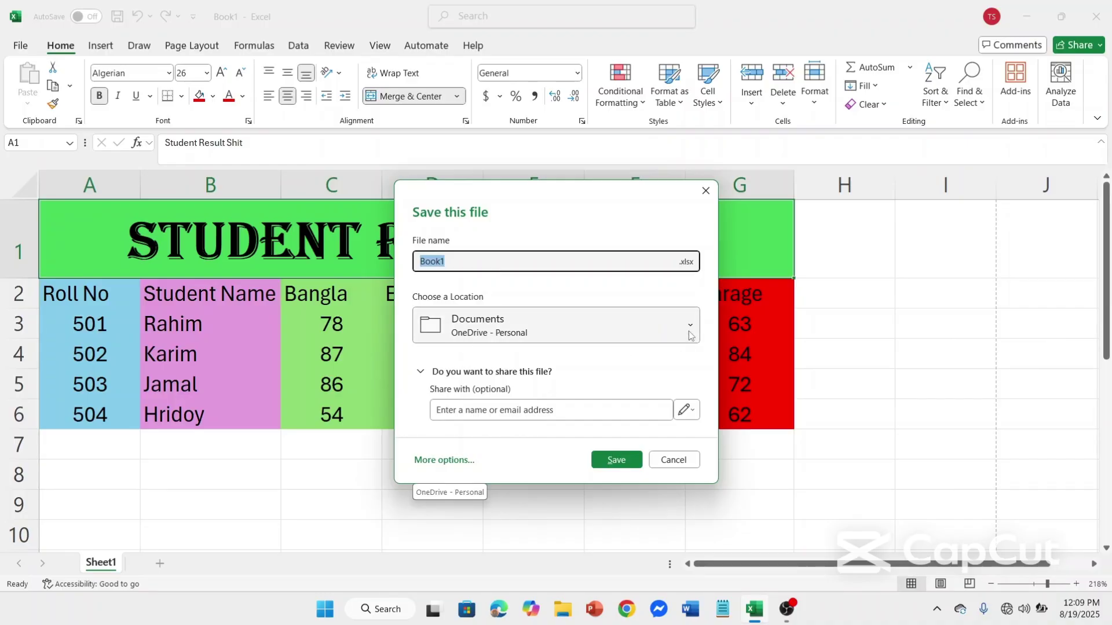
left_click(460, 262)
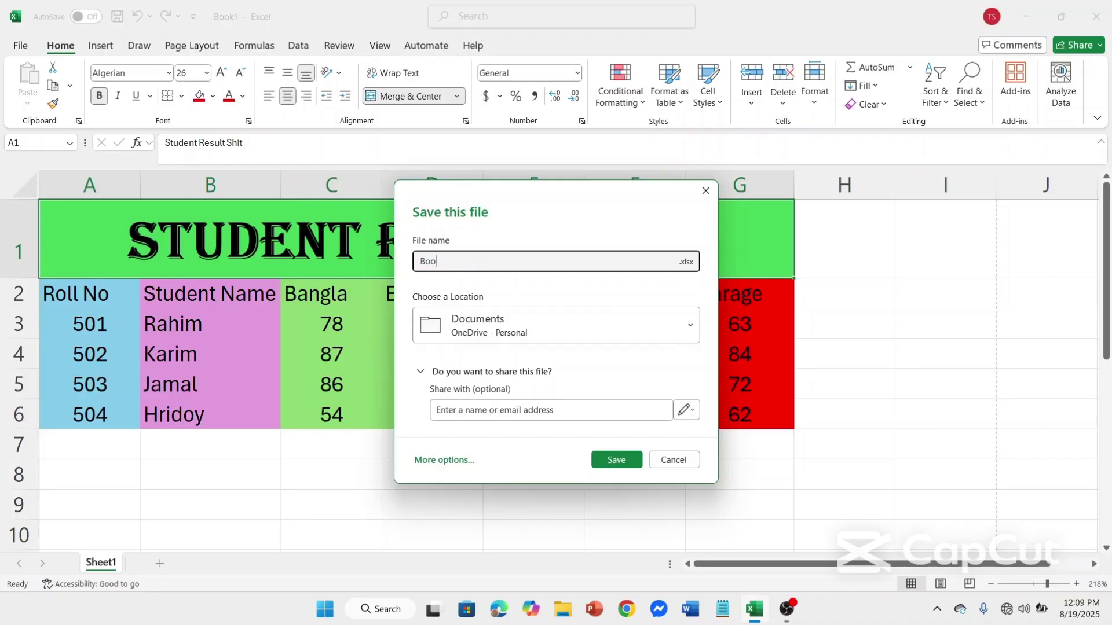
key("BackSpace")
key("BackSpace")
key("BackSpace")
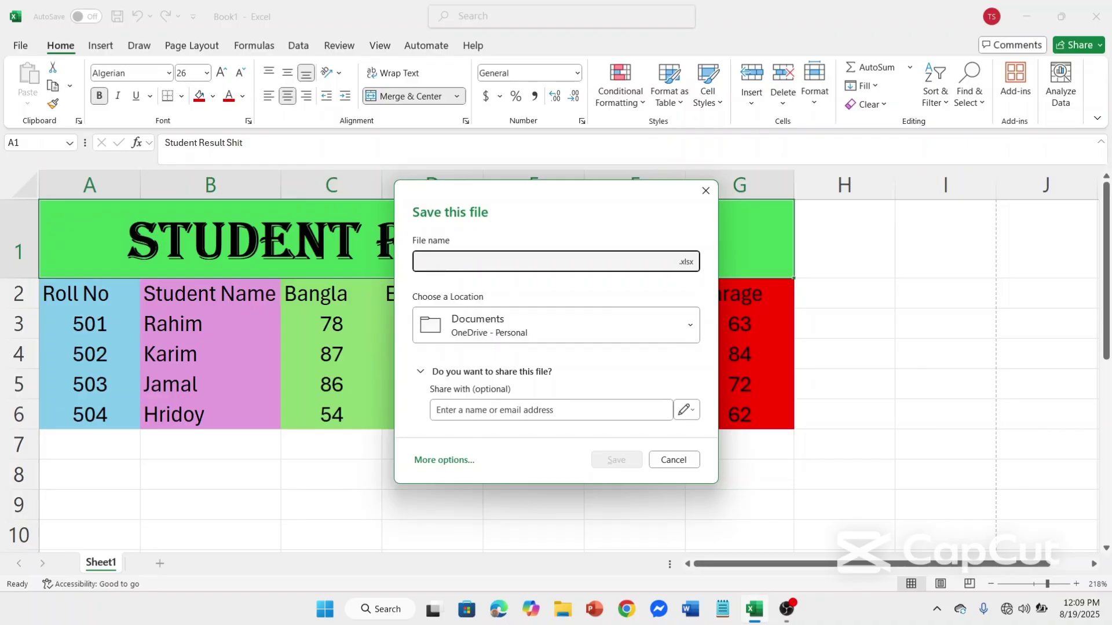
type("Result")
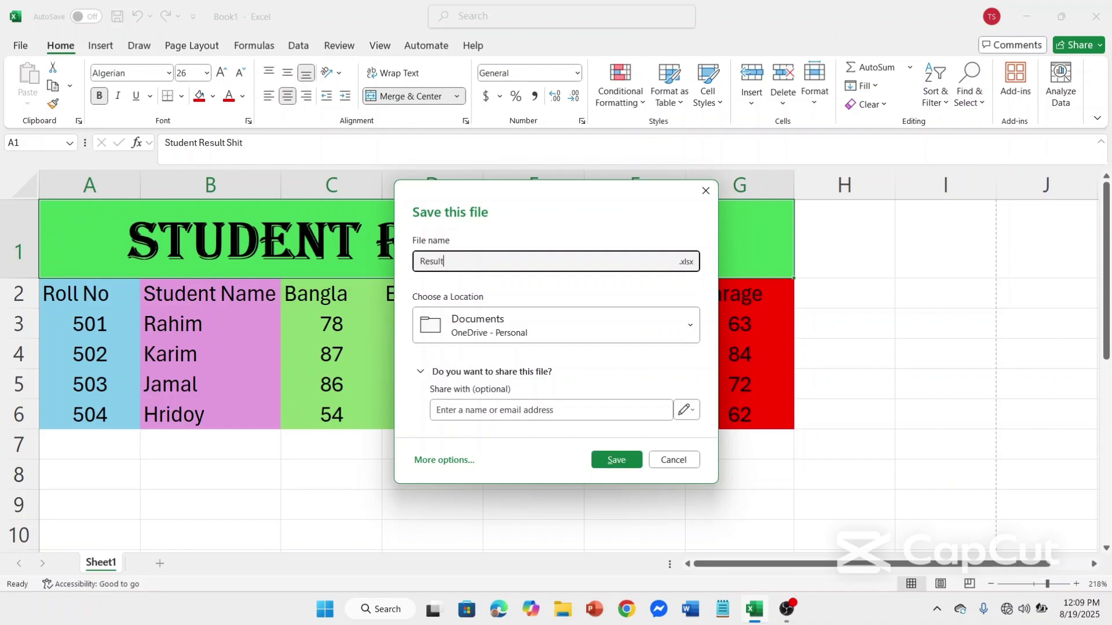
type(" Sit")
double_click(450, 261)
key("BackSpace")
right_click(492, 263)
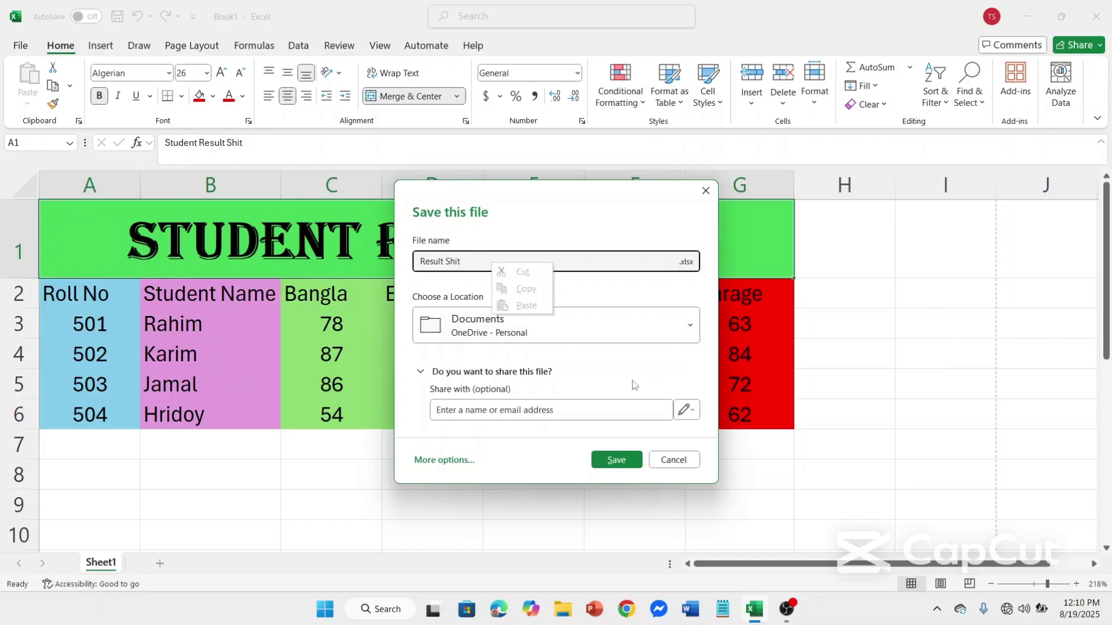
Step: Choose the Excel Information folder under Desktop » All Folder » Document as the location and save the workbook there
left_click(684, 327)
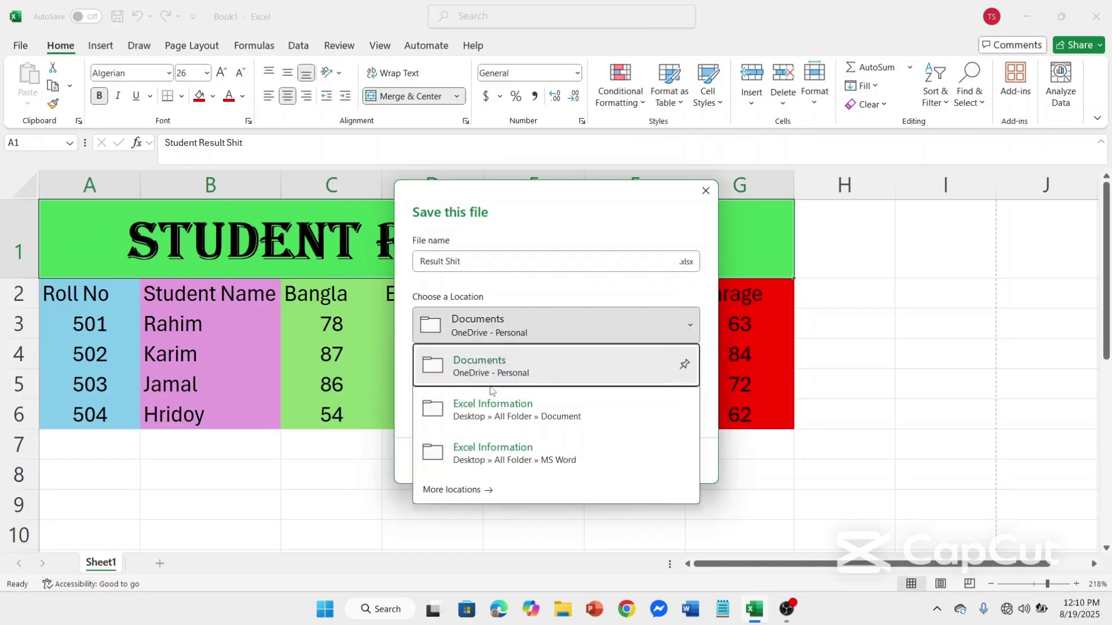
left_click(698, 327)
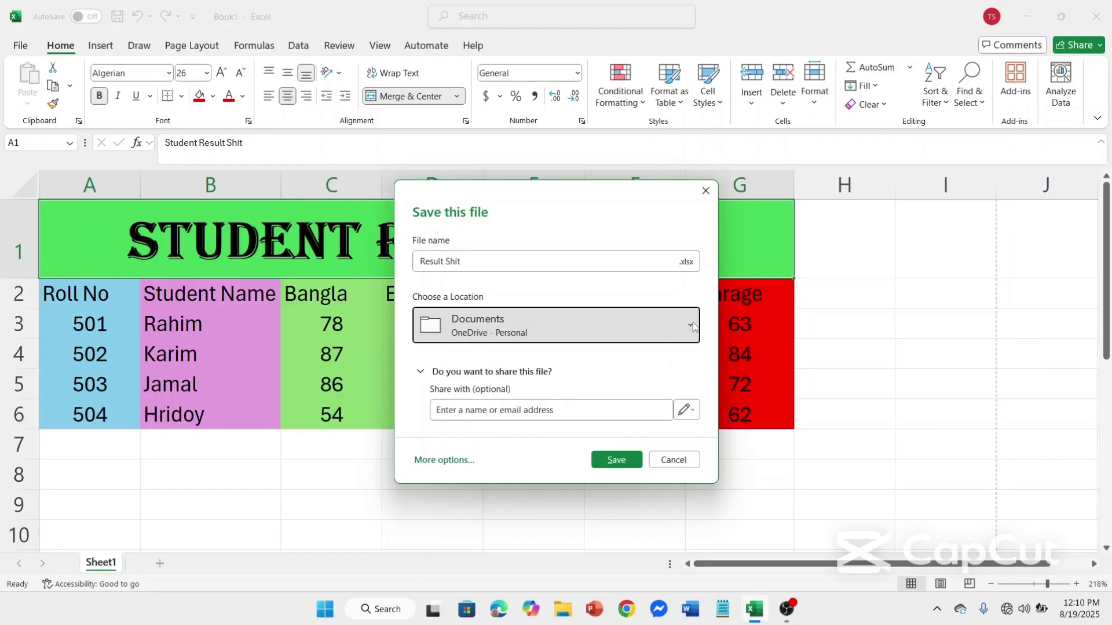
left_click(692, 325)
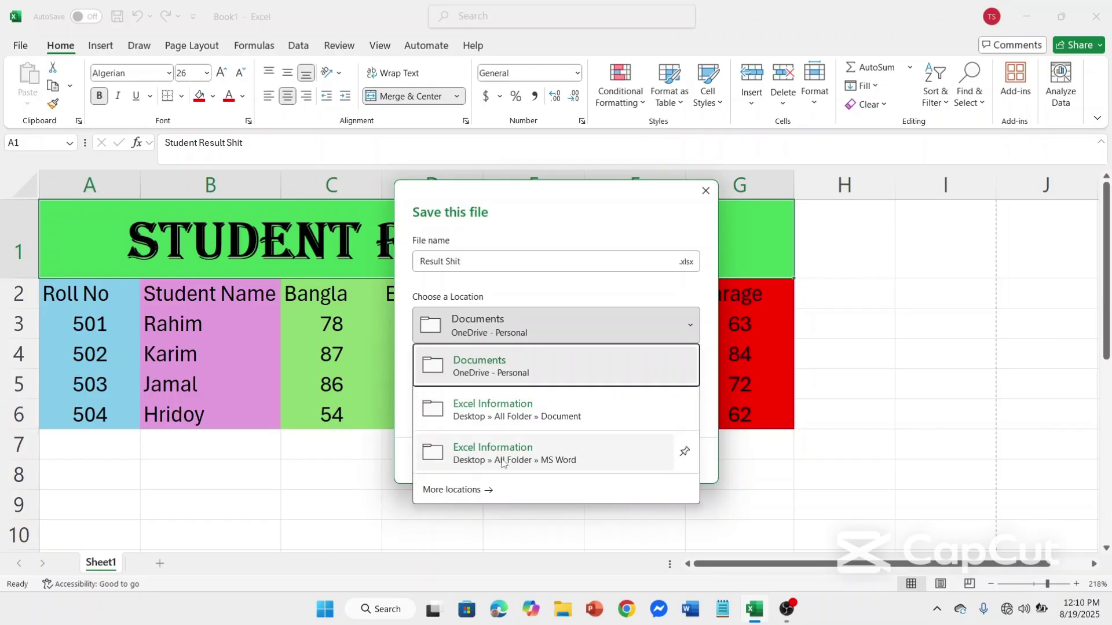
left_click(536, 423)
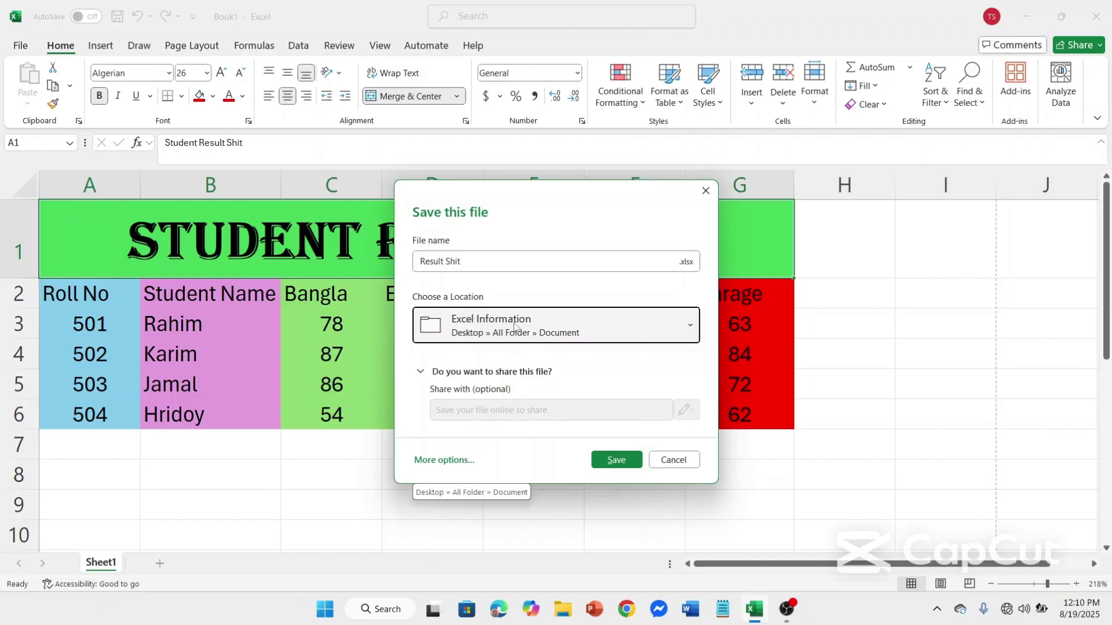
left_click(691, 330)
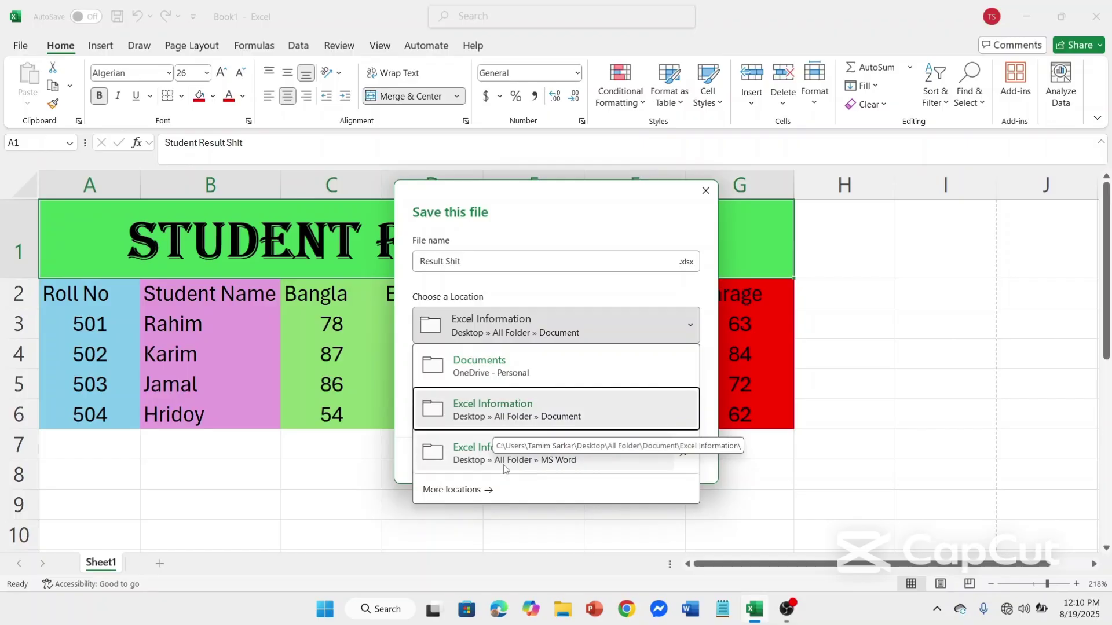
left_click(519, 423)
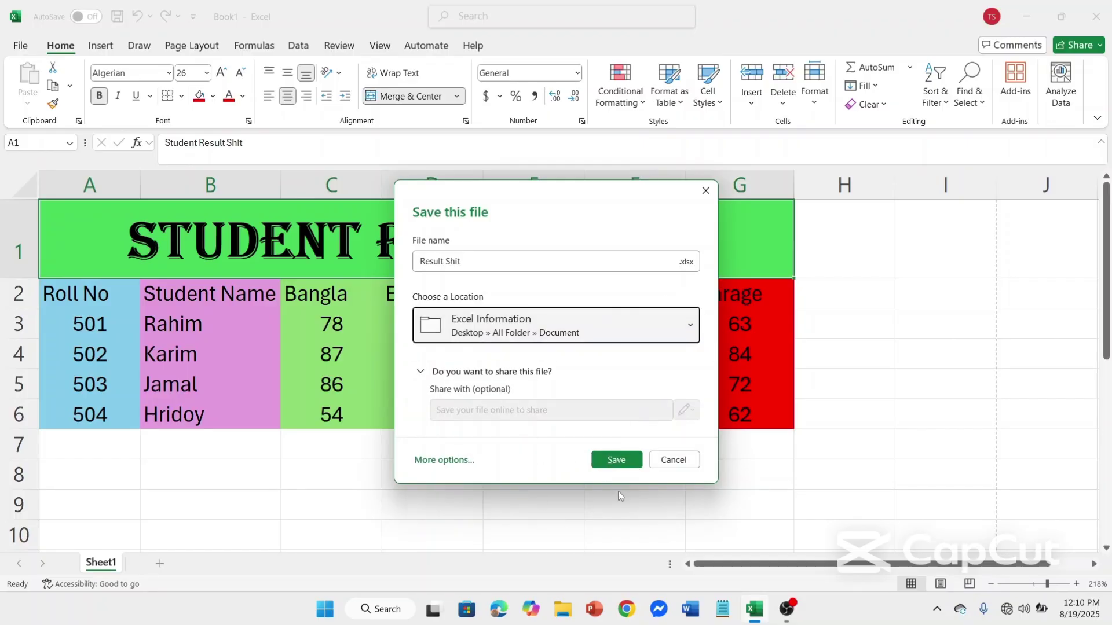
left_click(614, 459)
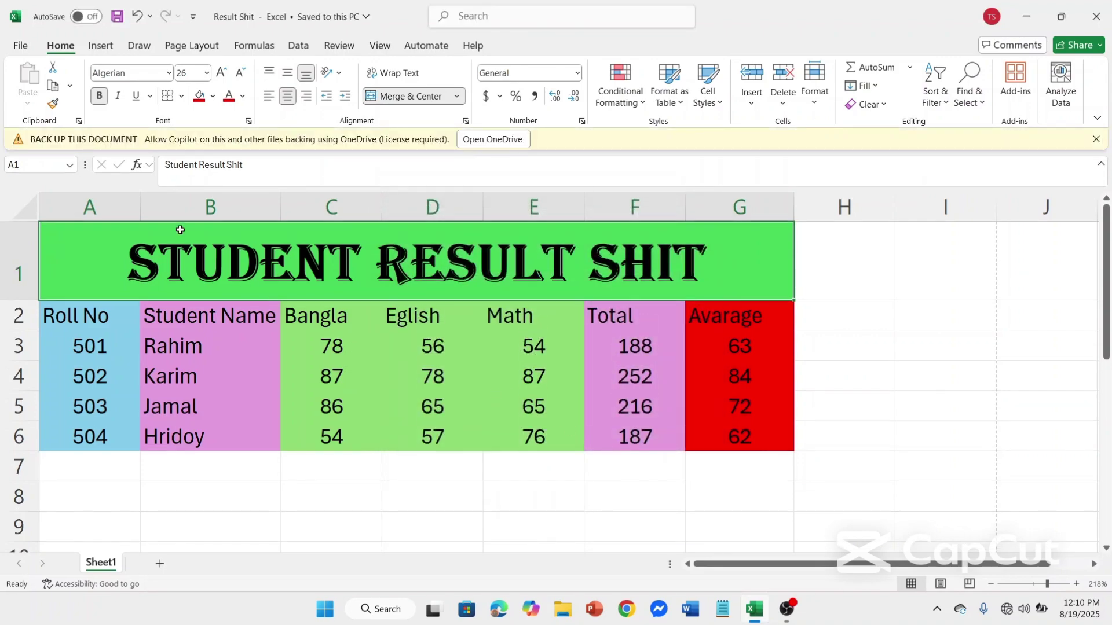
Step: Close the saved result workbook and return to the desktop
left_click(1081, 13)
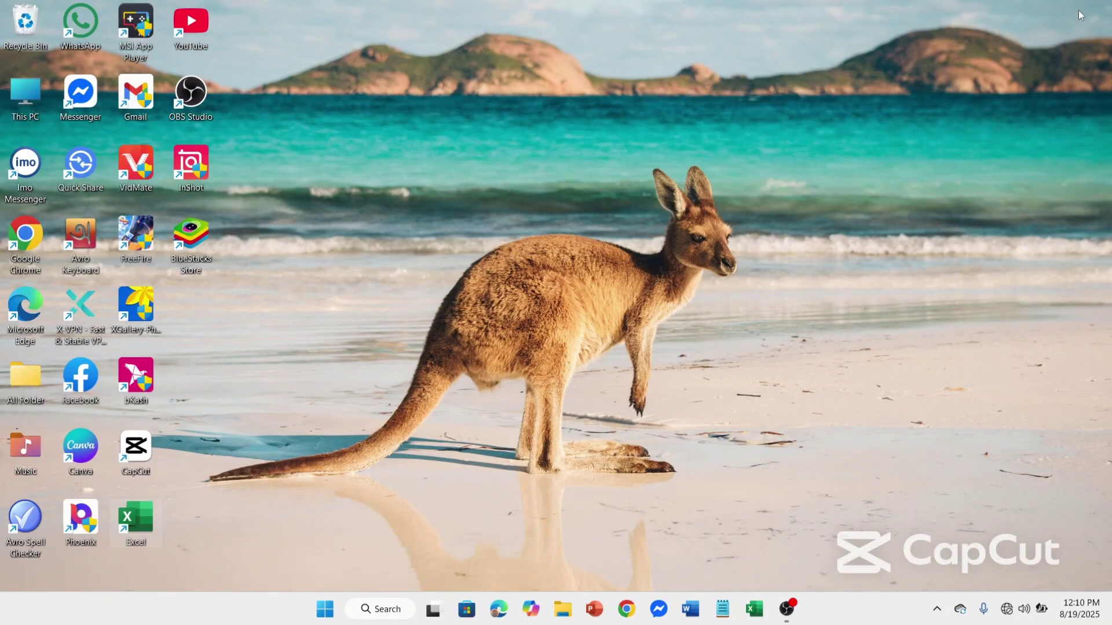
right_click(1080, 13)
left_click(523, 301)
Step: Launch Excel from the desktop and create a new blank workbook
double_click(145, 517)
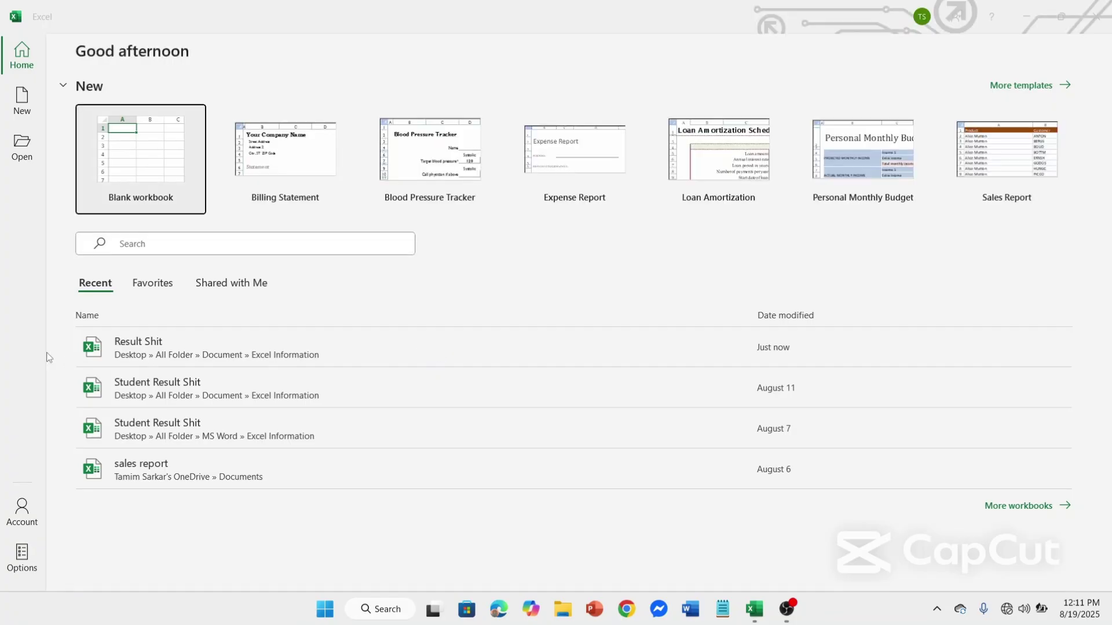
left_click(140, 180)
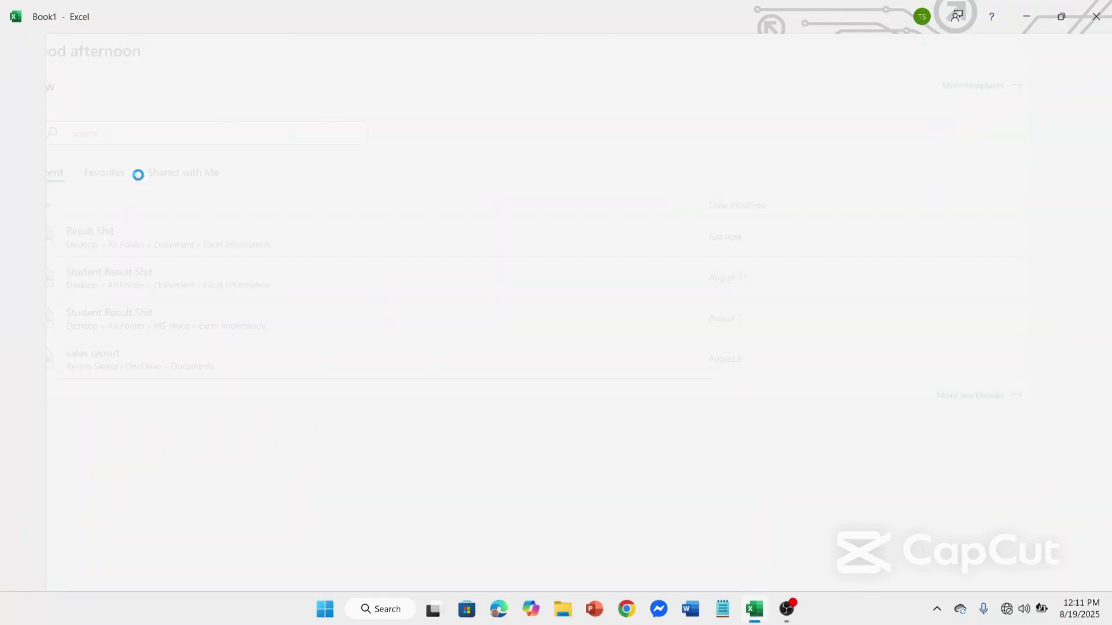
left_click(214, 299)
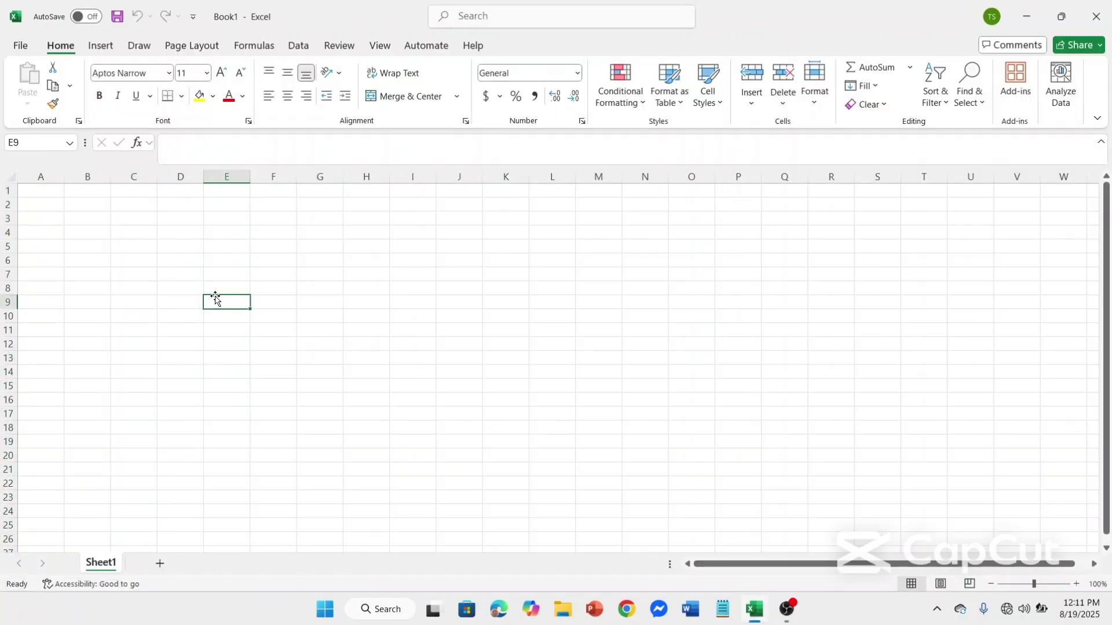